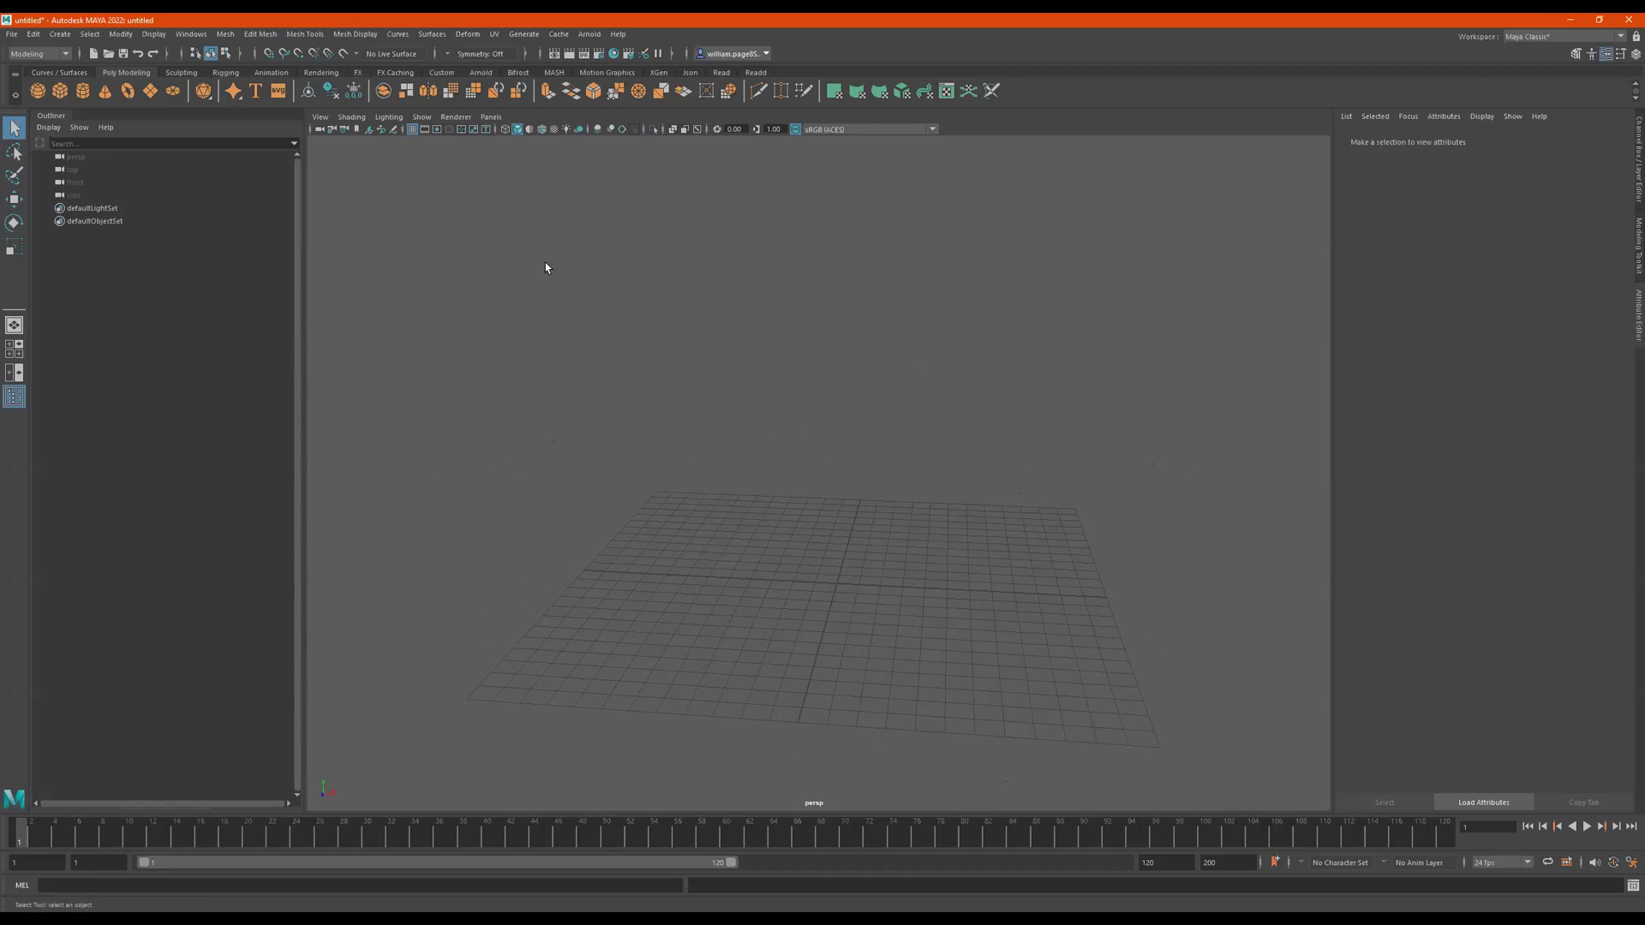
Step: Create a polygon cube, stretch it vertically into a tall thin post, and raise it so its base sits on the grid
{"action": "left_click", "coordinate": [60, 93]}
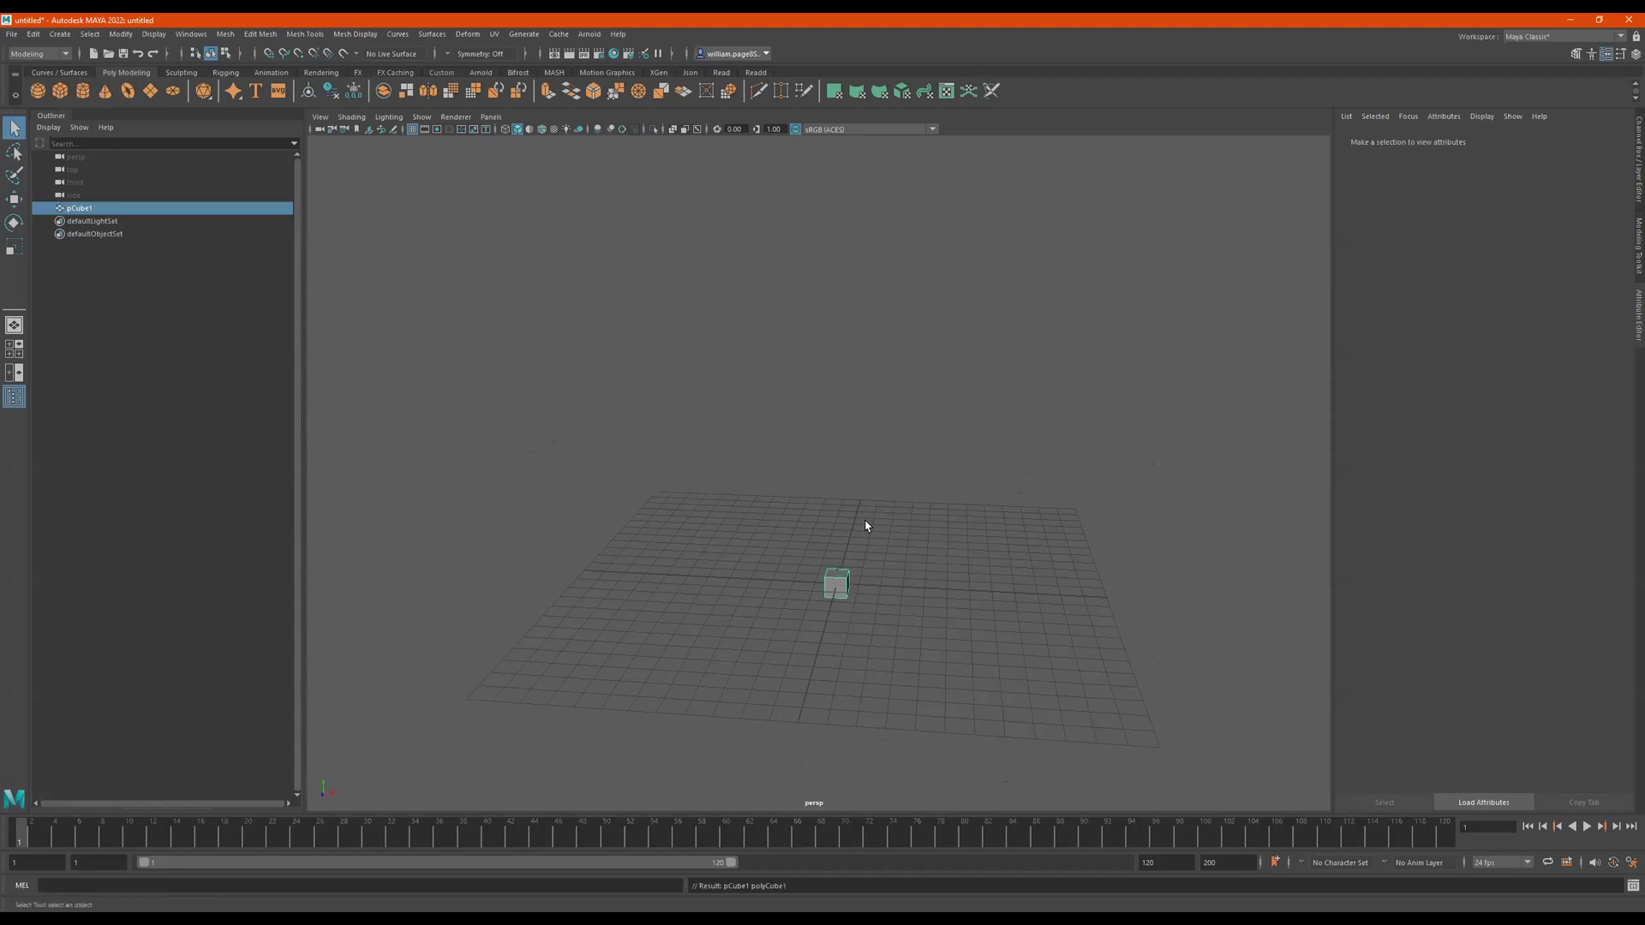
{"action": "key", "text": "r"}
{"action": "left_click_drag", "start_coordinate": [864, 529], "coordinate": [831, 459], "text": "alt"}
{"action": "left_click", "coordinate": [838, 514]}
{"action": "left_click", "coordinate": [831, 575]}
{"action": "key", "text": "w"}
{"action": "left_click_drag", "start_coordinate": [833, 523], "coordinate": [831, 357]}
{"action": "middle_click_drag", "start_coordinate": [830, 357], "coordinate": [781, 447], "text": "alt"}
{"action": "right_click_drag", "start_coordinate": [882, 360], "coordinate": [963, 336], "text": "alt"}
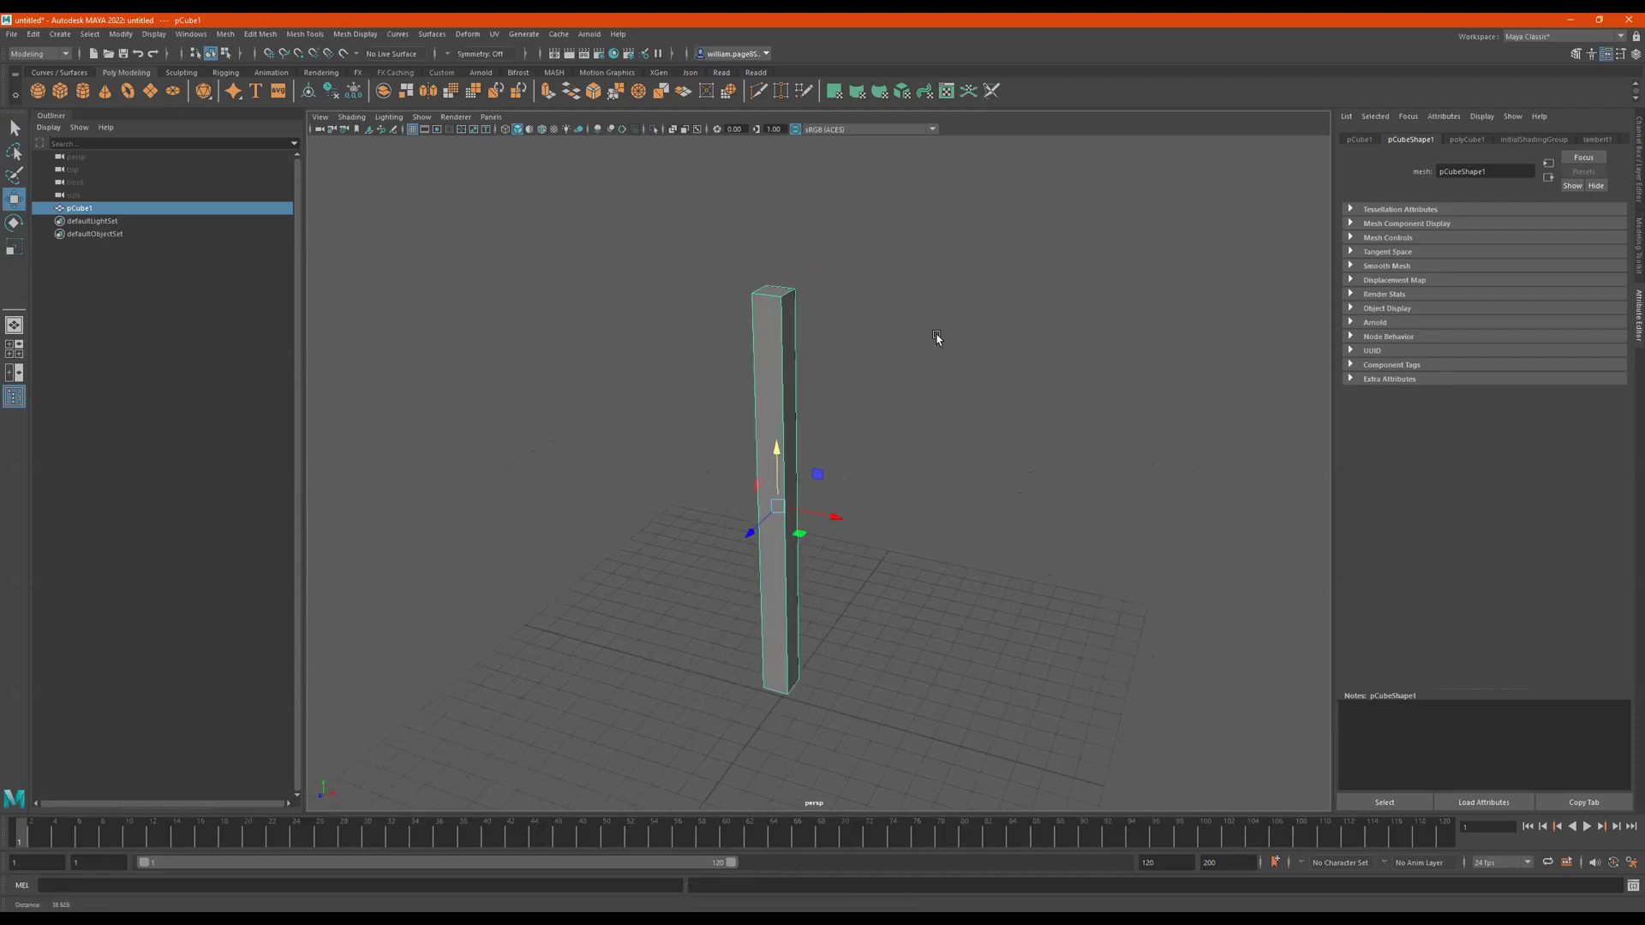
{"action": "left_click_drag", "start_coordinate": [962, 336], "coordinate": [808, 440], "text": "alt"}
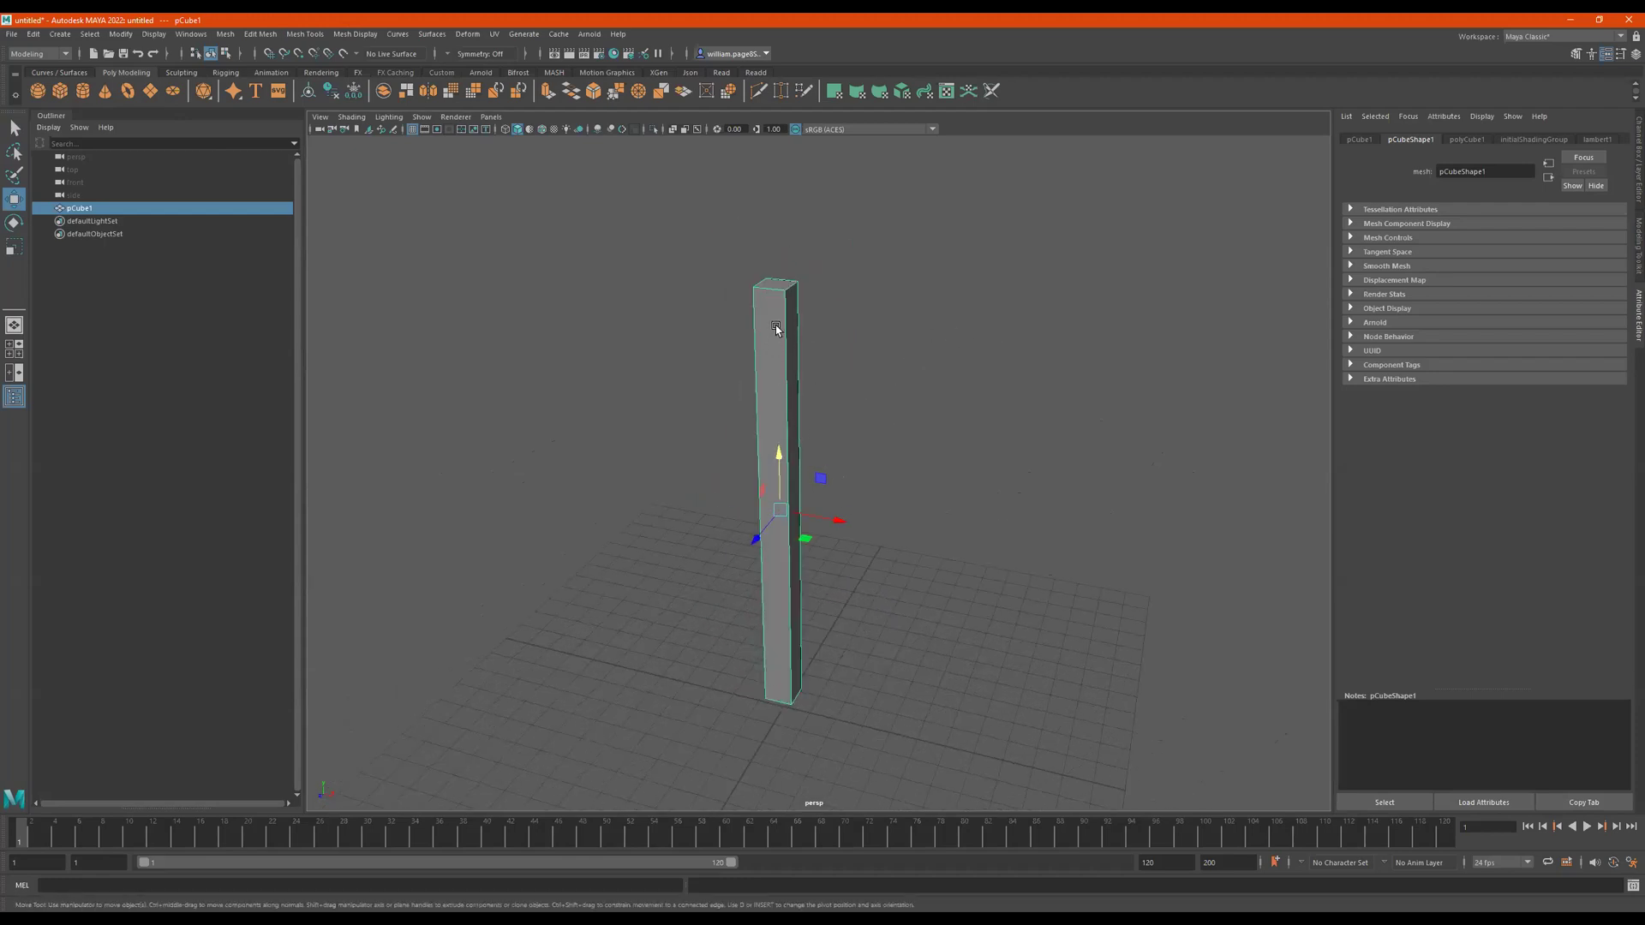
Step: Bevel all edges of the post
{"action": "right_click_drag", "start_coordinate": [776, 327], "coordinate": [801, 208]}
{"action": "left_click_drag", "start_coordinate": [1012, 250], "coordinate": [621, 767]}
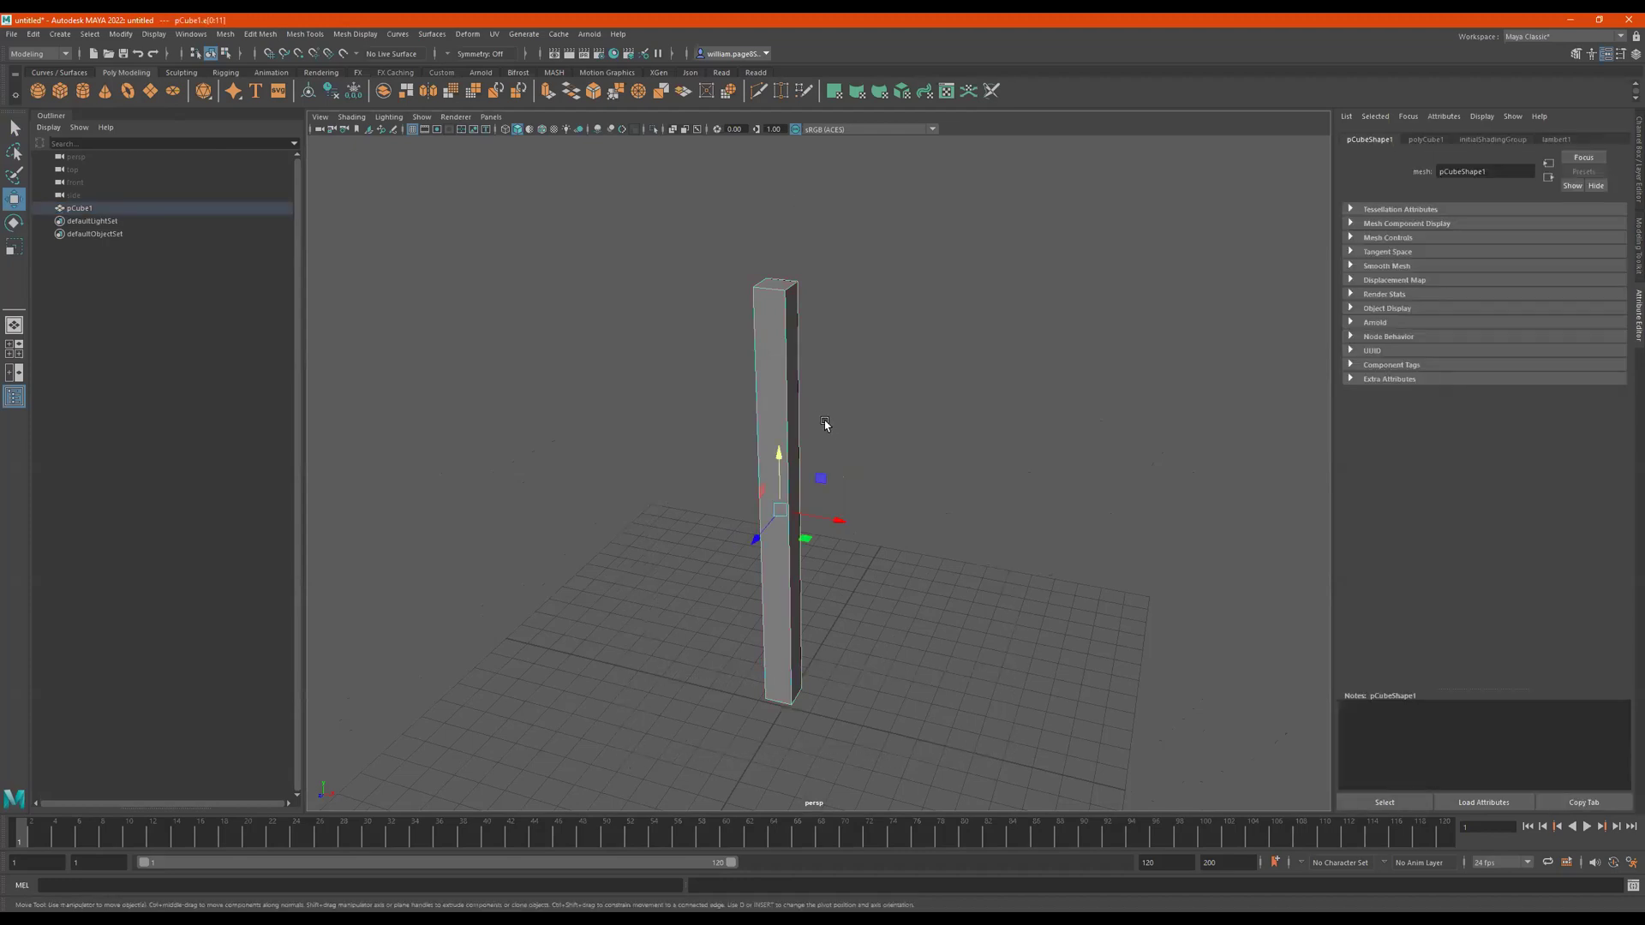
{"action": "left_click_drag", "start_coordinate": [934, 275], "coordinate": [574, 701]}
{"action": "right_click_drag", "start_coordinate": [779, 411], "coordinate": [841, 399], "text": "shift"}
Step: Set the post's bevel fraction to 0.2 with 3 segments and return to object mode
{"action": "scroll", "coordinate": [846, 377], "scroll_direction": "up", "scroll_amount": 5}
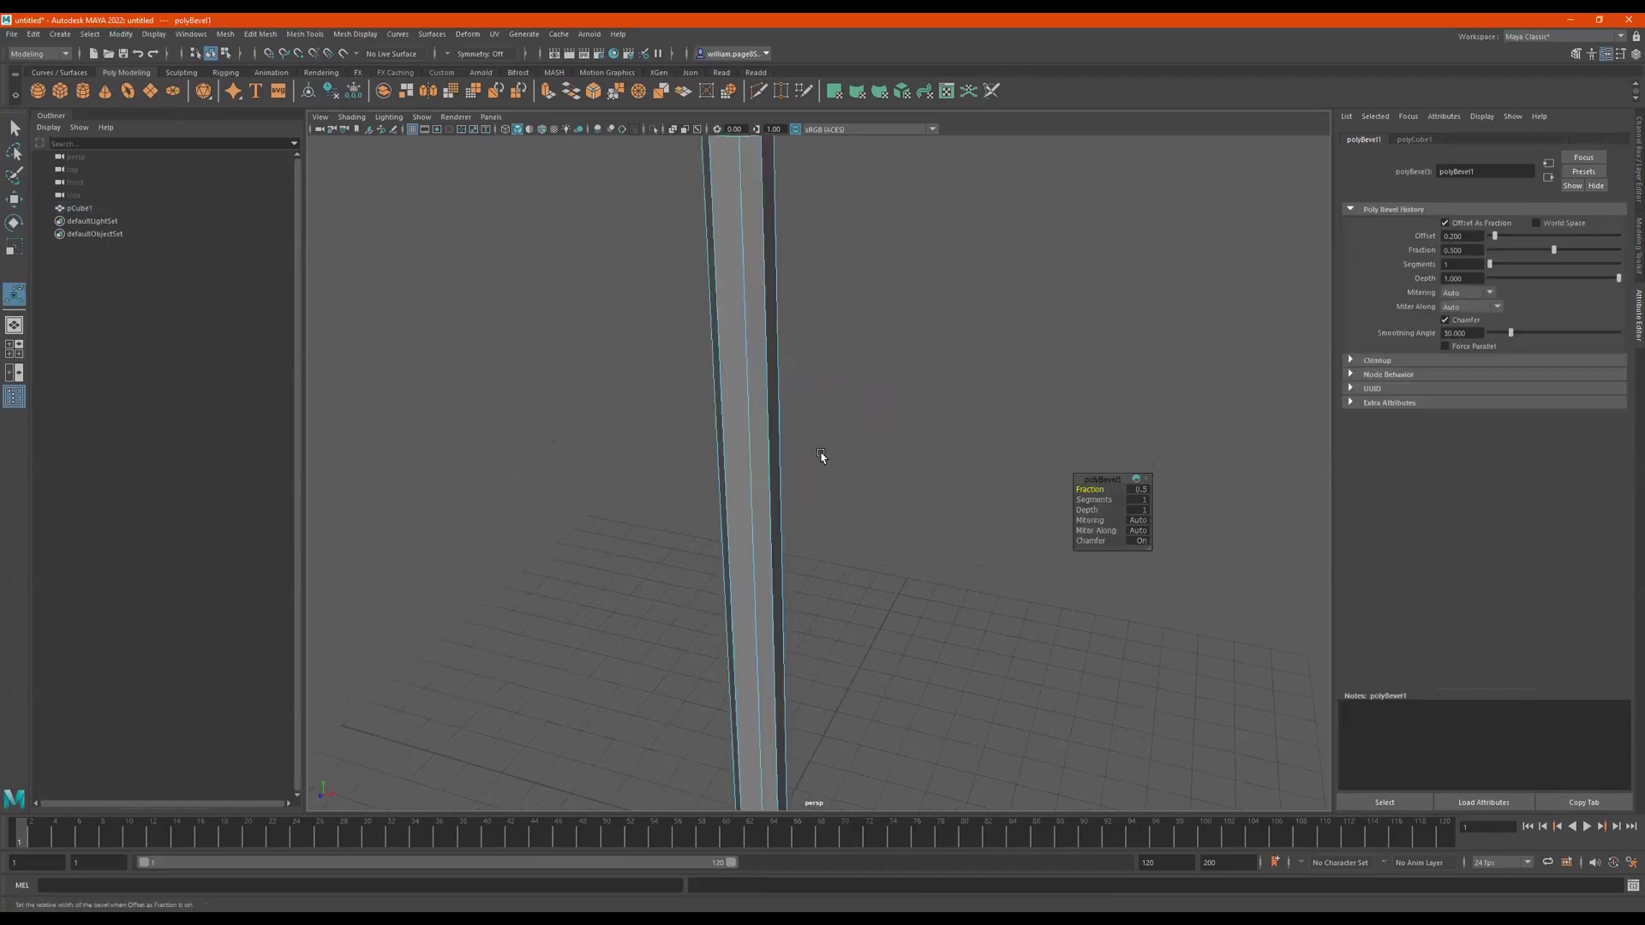
{"action": "scroll", "coordinate": [856, 360], "scroll_direction": "up", "scroll_amount": 1}
{"action": "middle_click_drag", "start_coordinate": [856, 360], "coordinate": [837, 599], "text": "alt"}
{"action": "scroll", "coordinate": [744, 472], "scroll_direction": "up", "scroll_amount": 1}
{"action": "right_click_drag", "start_coordinate": [743, 472], "coordinate": [819, 482], "text": "alt"}
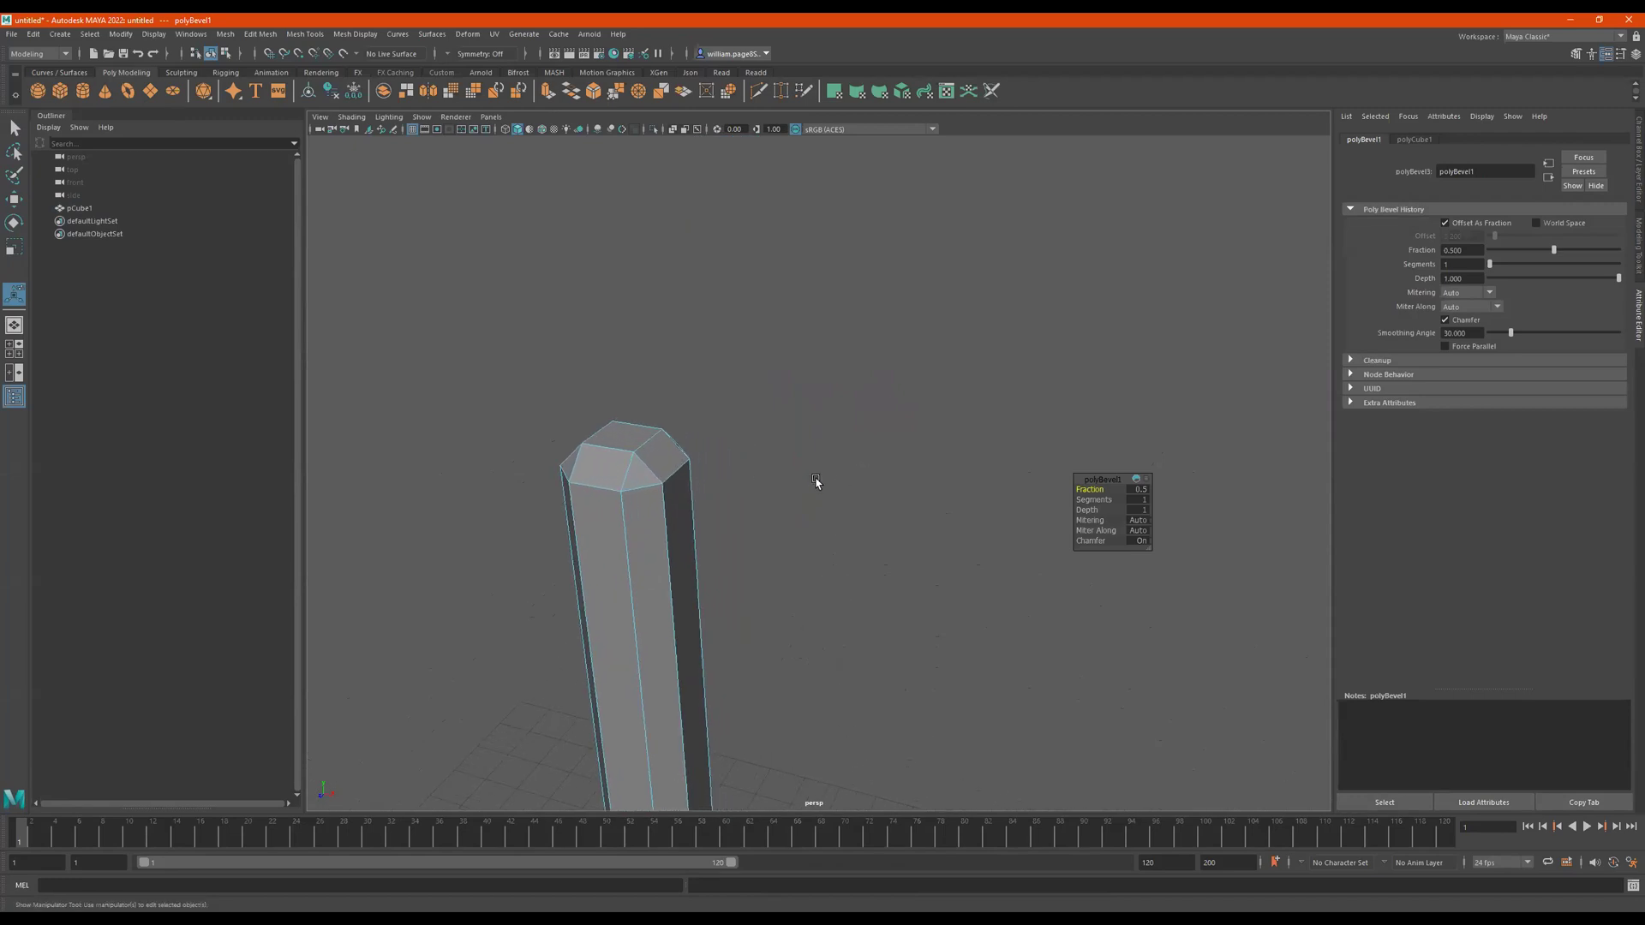
{"action": "middle_click_drag", "start_coordinate": [818, 482], "coordinate": [971, 475], "text": "alt"}
{"action": "mouse_move", "coordinate": [1088, 489]}
{"action": "middle_mouse_down"}
{"action": "mouse_move", "coordinate": [1066, 486]}
{"action": "mouse_move", "coordinate": [1099, 500]}
{"action": "middle_mouse_up"}
{"action": "left_click_drag", "start_coordinate": [918, 484], "coordinate": [854, 469], "text": "alt"}
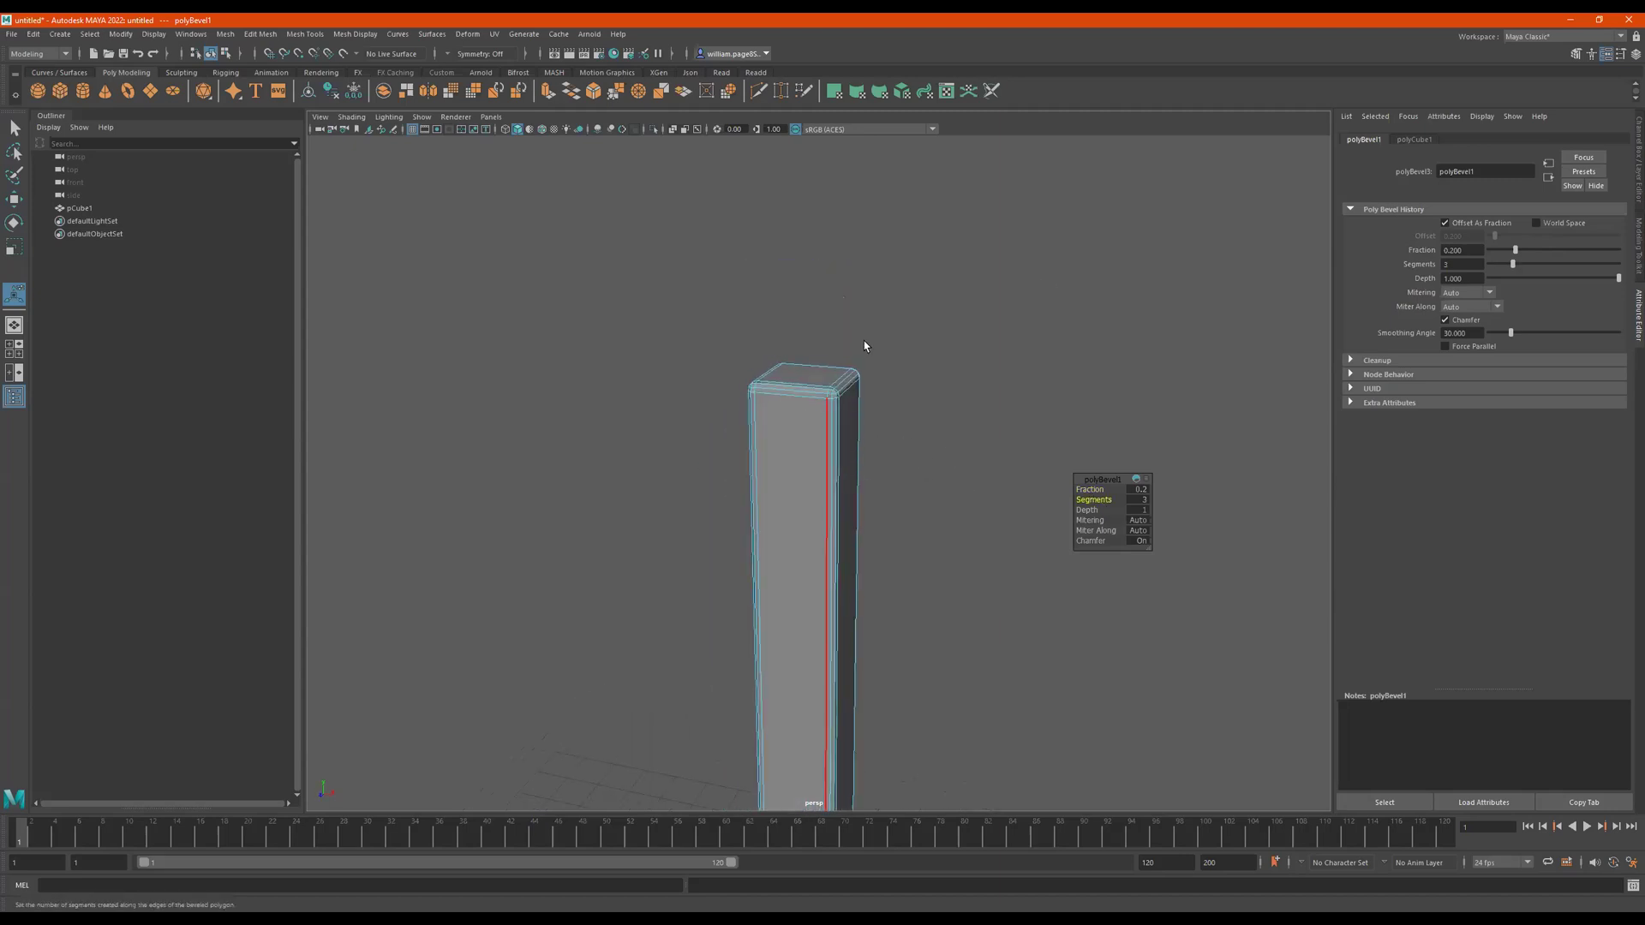
{"action": "right_click_drag", "start_coordinate": [868, 351], "coordinate": [895, 341]}
Step: Insert 4 evenly spaced vertical edge loops across the front face of the post using multiple edge loops
{"action": "mouse_move", "coordinate": [882, 360]}
{"action": "left_mouse_down", "text": "alt"}
{"action": "mouse_move", "coordinate": [914, 375]}
{"action": "mouse_move", "coordinate": [885, 356]}
{"action": "left_mouse_up", "text": "alt"}
{"action": "right_click_drag", "start_coordinate": [885, 356], "coordinate": [984, 353], "text": "alt"}
{"action": "middle_click_drag", "start_coordinate": [984, 352], "coordinate": [950, 382], "text": "alt"}
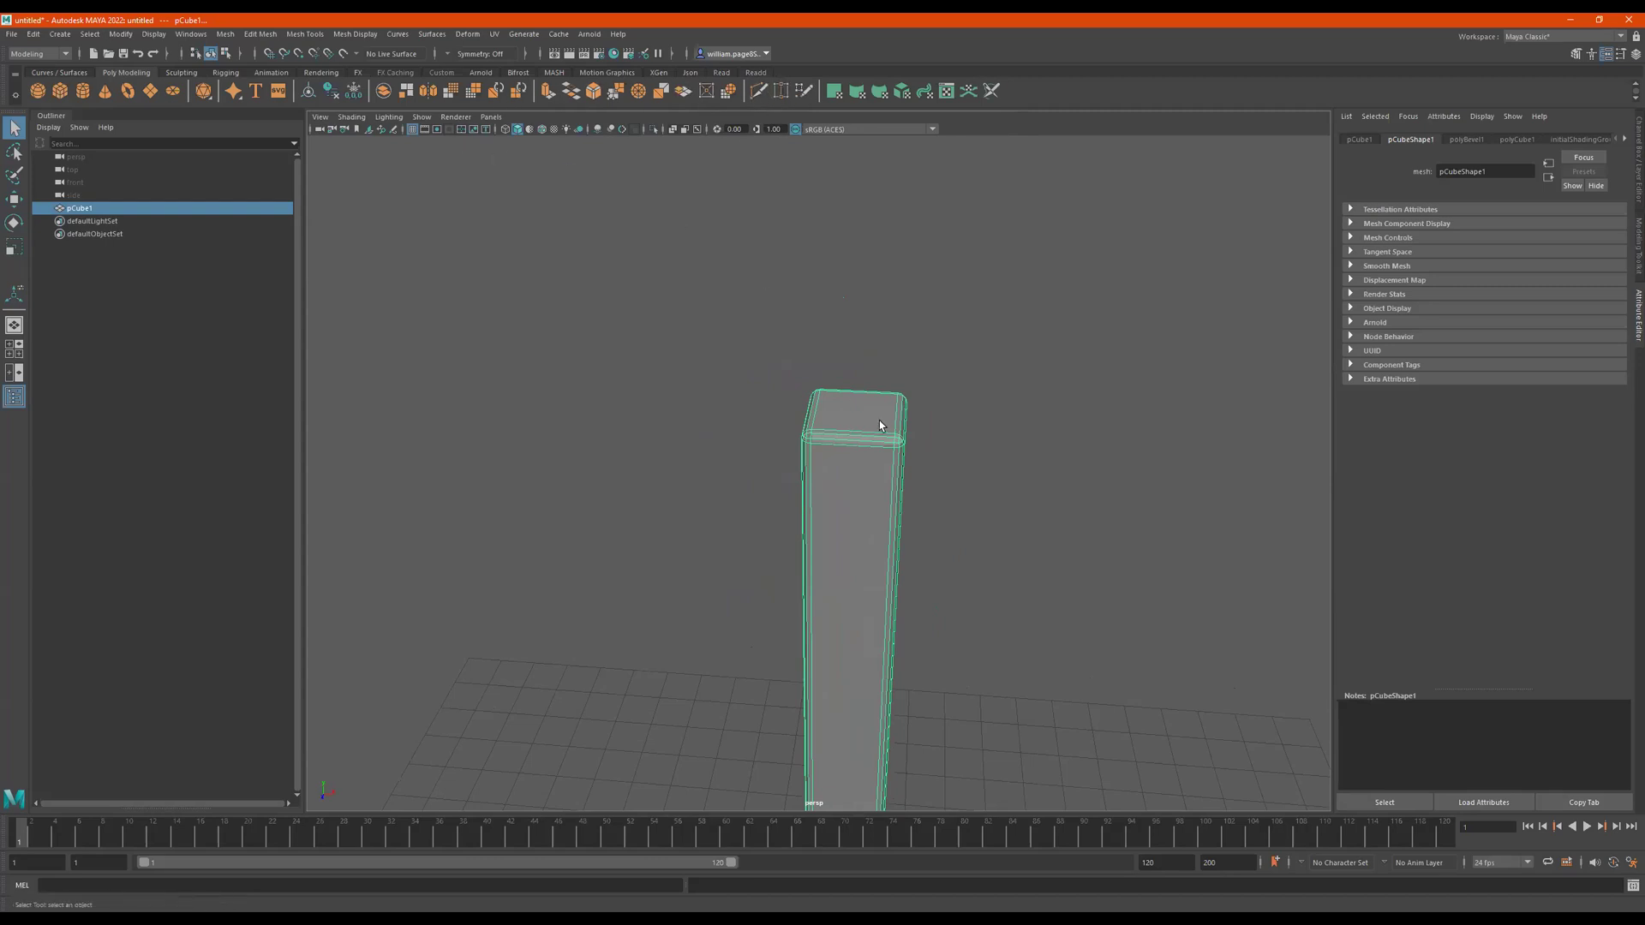
{"action": "right_click_drag", "start_coordinate": [925, 418], "coordinate": [853, 442], "text": "shift"}
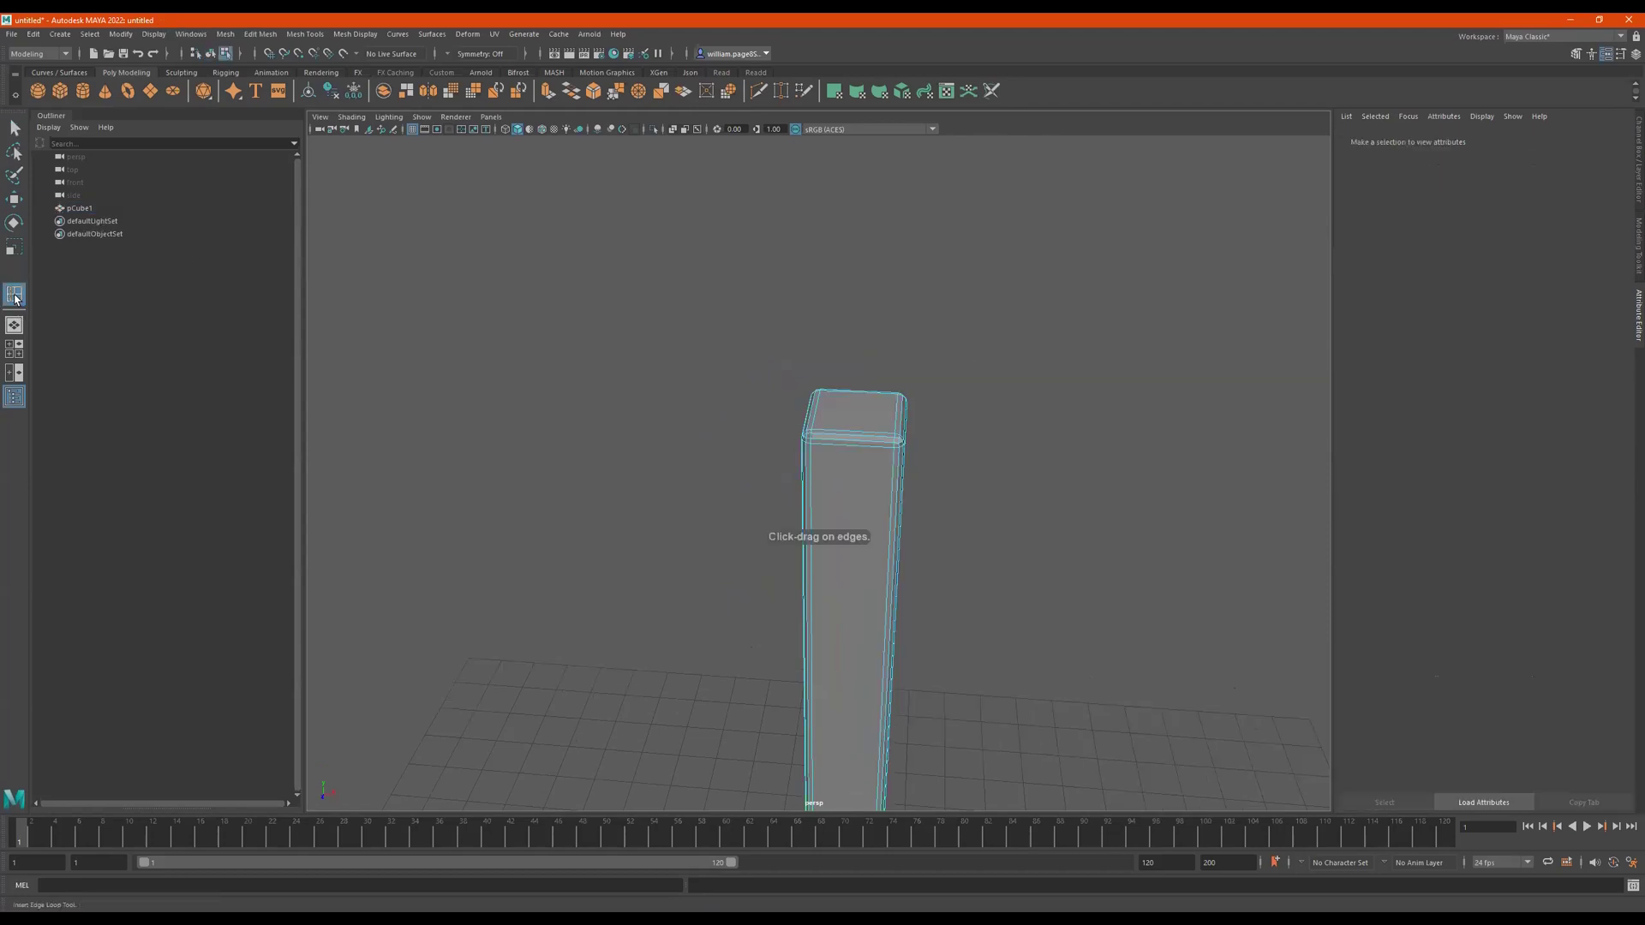
{"action": "double_click", "coordinate": [14, 296]}
{"action": "left_click_drag", "start_coordinate": [320, 271], "coordinate": [312, 273]}
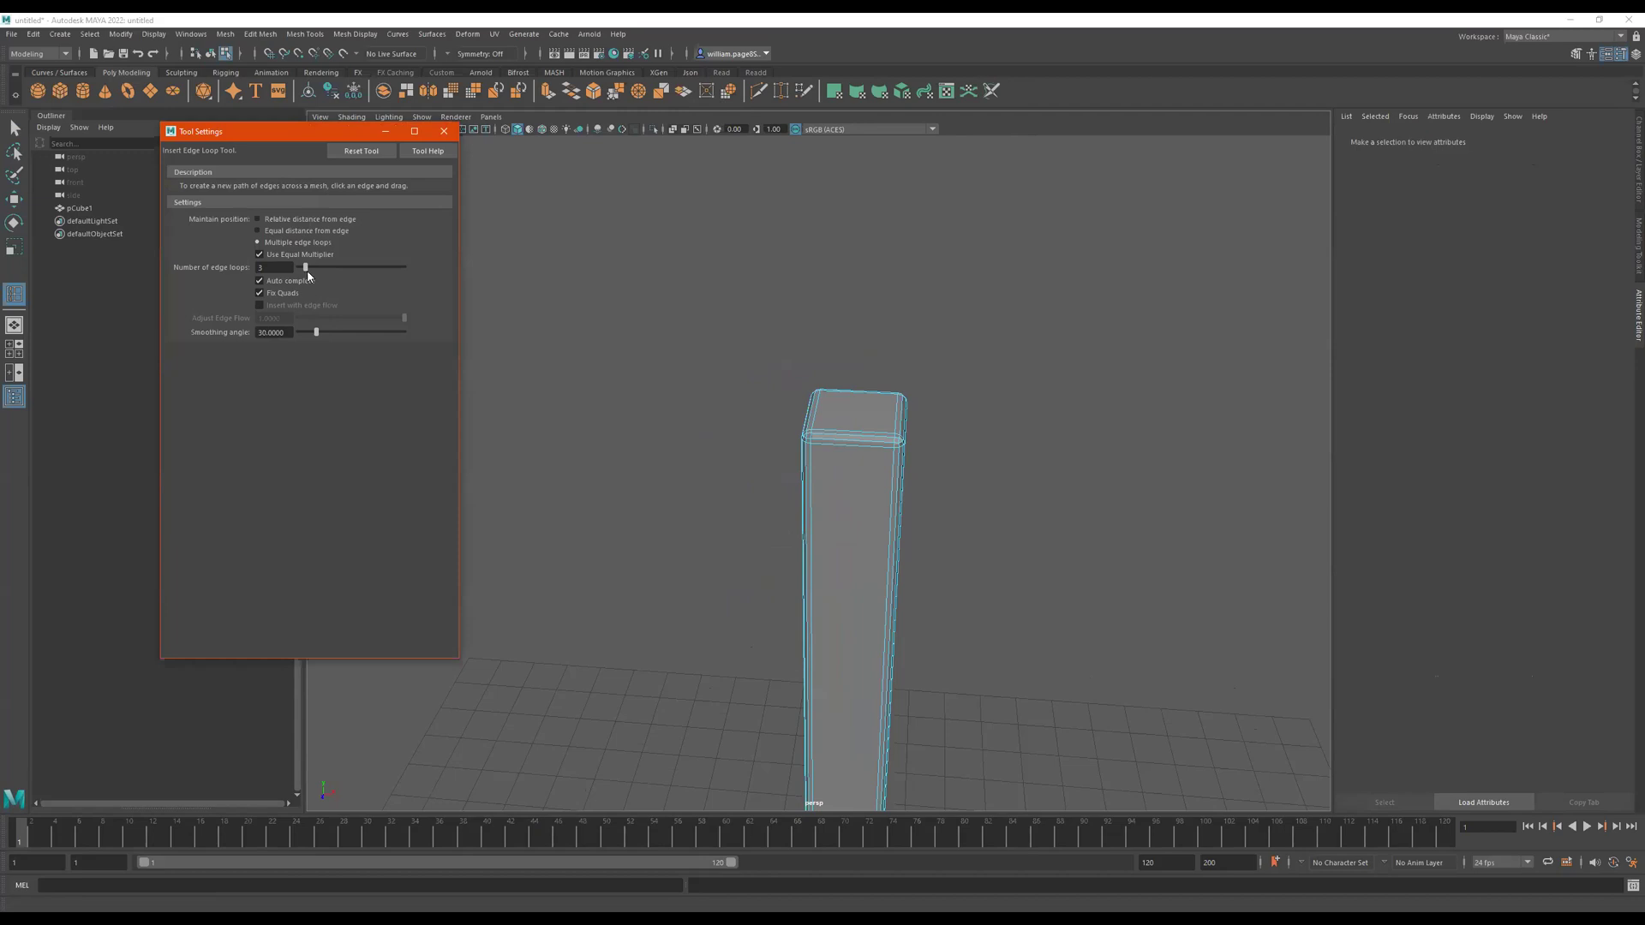
{"action": "left_click", "coordinate": [849, 441]}
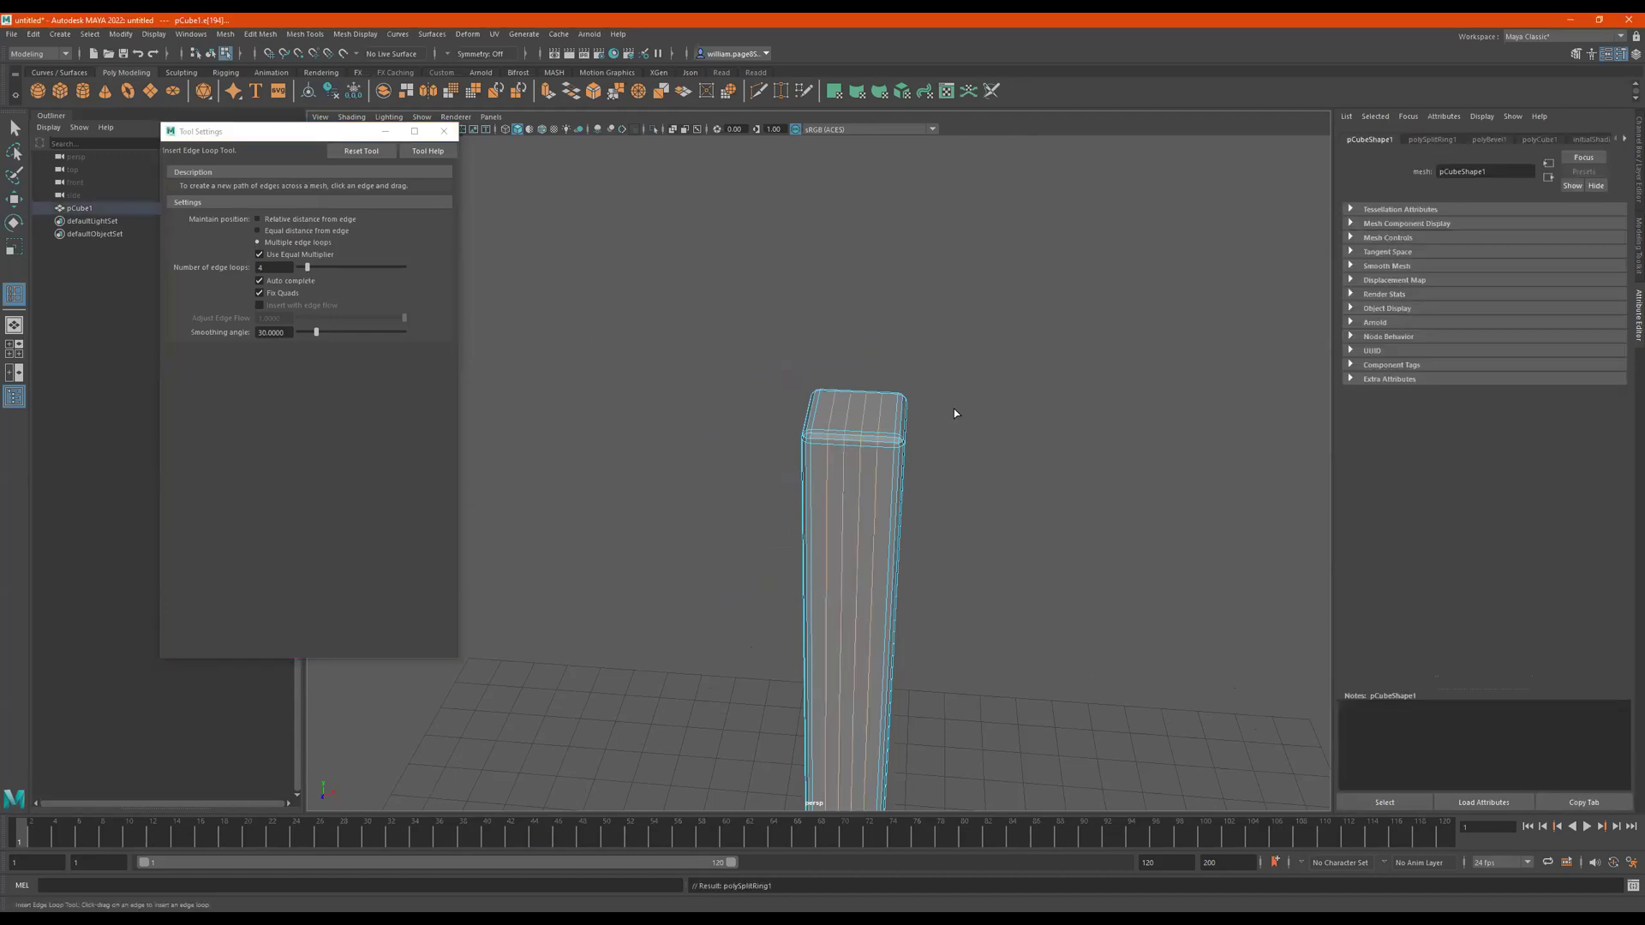
{"action": "key", "text": "q"}
Step: Raise the vertices of the four inserted loops at the post's top end to start a rounded cap
{"action": "left_click_drag", "start_coordinate": [948, 406], "coordinate": [900, 252], "text": "alt"}
{"action": "scroll", "coordinate": [902, 247], "scroll_direction": "up", "scroll_amount": 1}
{"action": "right_click_drag", "start_coordinate": [902, 247], "coordinate": [942, 257], "text": "alt"}
{"action": "left_click_drag", "start_coordinate": [943, 257], "coordinate": [917, 371], "text": "alt"}
{"action": "right_click_drag", "start_coordinate": [917, 371], "coordinate": [1028, 334], "text": "alt"}
{"action": "left_click_drag", "start_coordinate": [1028, 334], "coordinate": [1012, 326], "text": "alt"}
{"action": "key", "text": "4"}
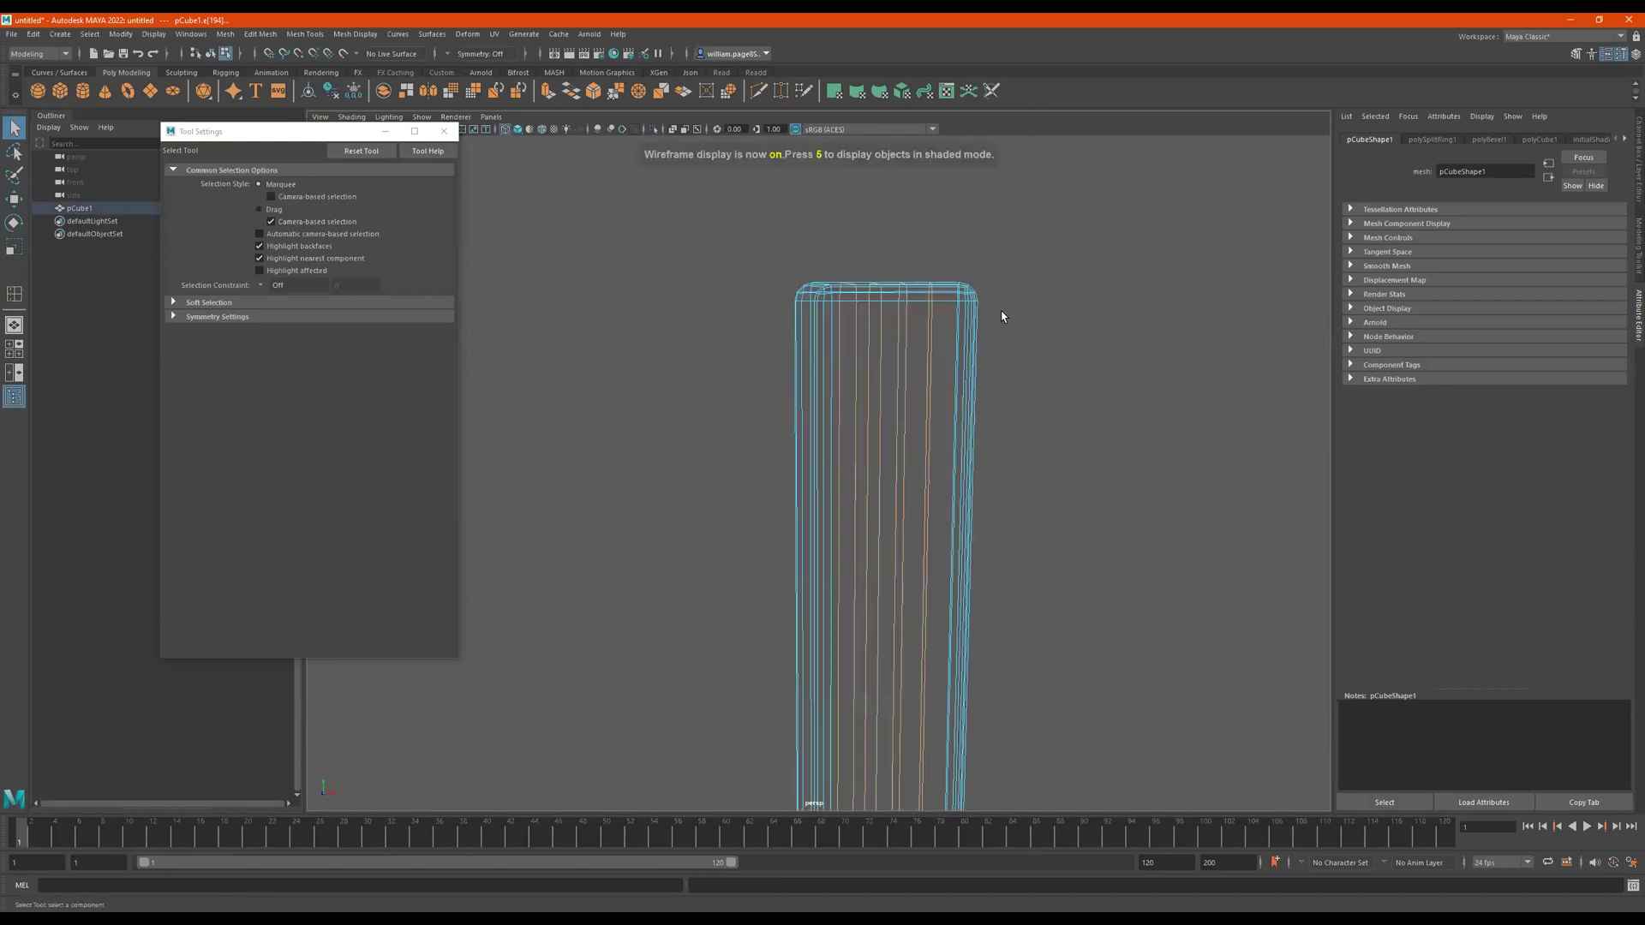
{"action": "mouse_move", "coordinate": [1002, 319]}
{"action": "middle_mouse_down", "text": "alt"}
{"action": "mouse_move", "coordinate": [1071, 320]}
{"action": "mouse_move", "coordinate": [1025, 317]}
{"action": "middle_mouse_up", "text": "alt"}
{"action": "right_click_drag", "start_coordinate": [945, 304], "coordinate": [886, 304]}
{"action": "left_click_drag", "start_coordinate": [964, 257], "coordinate": [911, 350]}
{"action": "left_click_drag", "start_coordinate": [999, 256], "coordinate": [891, 338]}
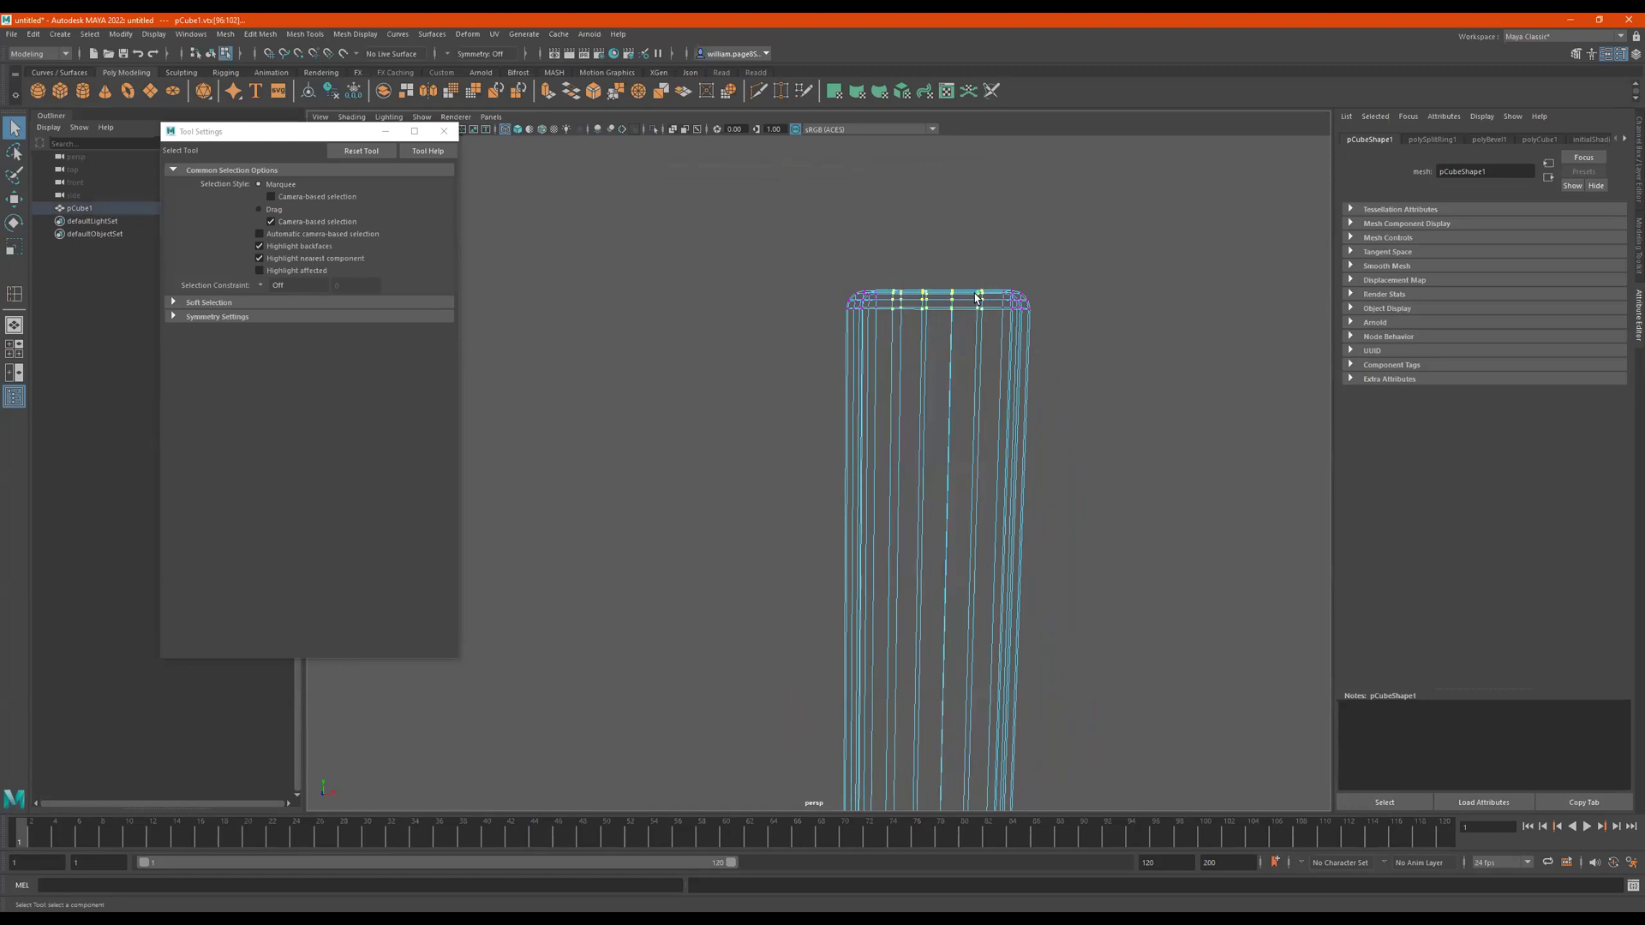
{"action": "key", "text": "5"}
{"action": "mouse_move", "coordinate": [1016, 322]}
{"action": "left_mouse_down", "text": "alt"}
{"action": "mouse_move", "coordinate": [1024, 361]}
{"action": "mouse_move", "coordinate": [1017, 327]}
{"action": "left_mouse_up", "text": "alt"}
{"action": "key", "text": "w"}
{"action": "left_click_drag", "start_coordinate": [936, 275], "coordinate": [934, 263]}
Step: Raise only the middle two loops' top vertices to arch the post's cap, then return to object mode and close the tool settings
{"action": "left_click_drag", "start_coordinate": [1112, 262], "coordinate": [963, 438]}
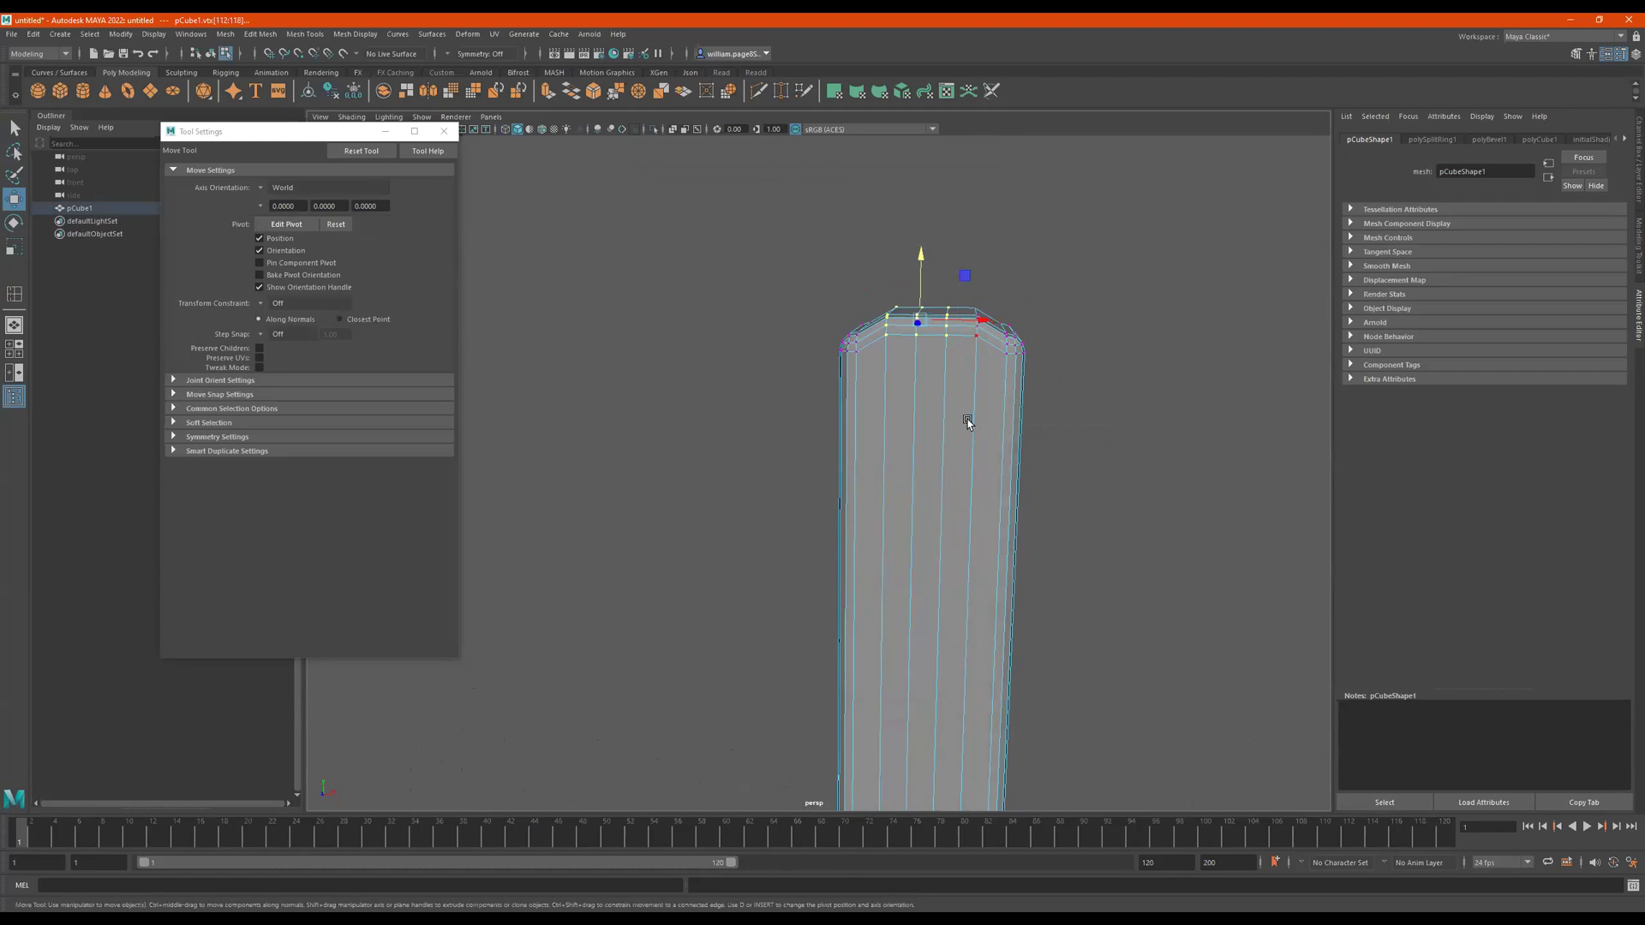
{"action": "key", "text": "4"}
{"action": "left_click_drag", "start_coordinate": [802, 245], "coordinate": [908, 403]}
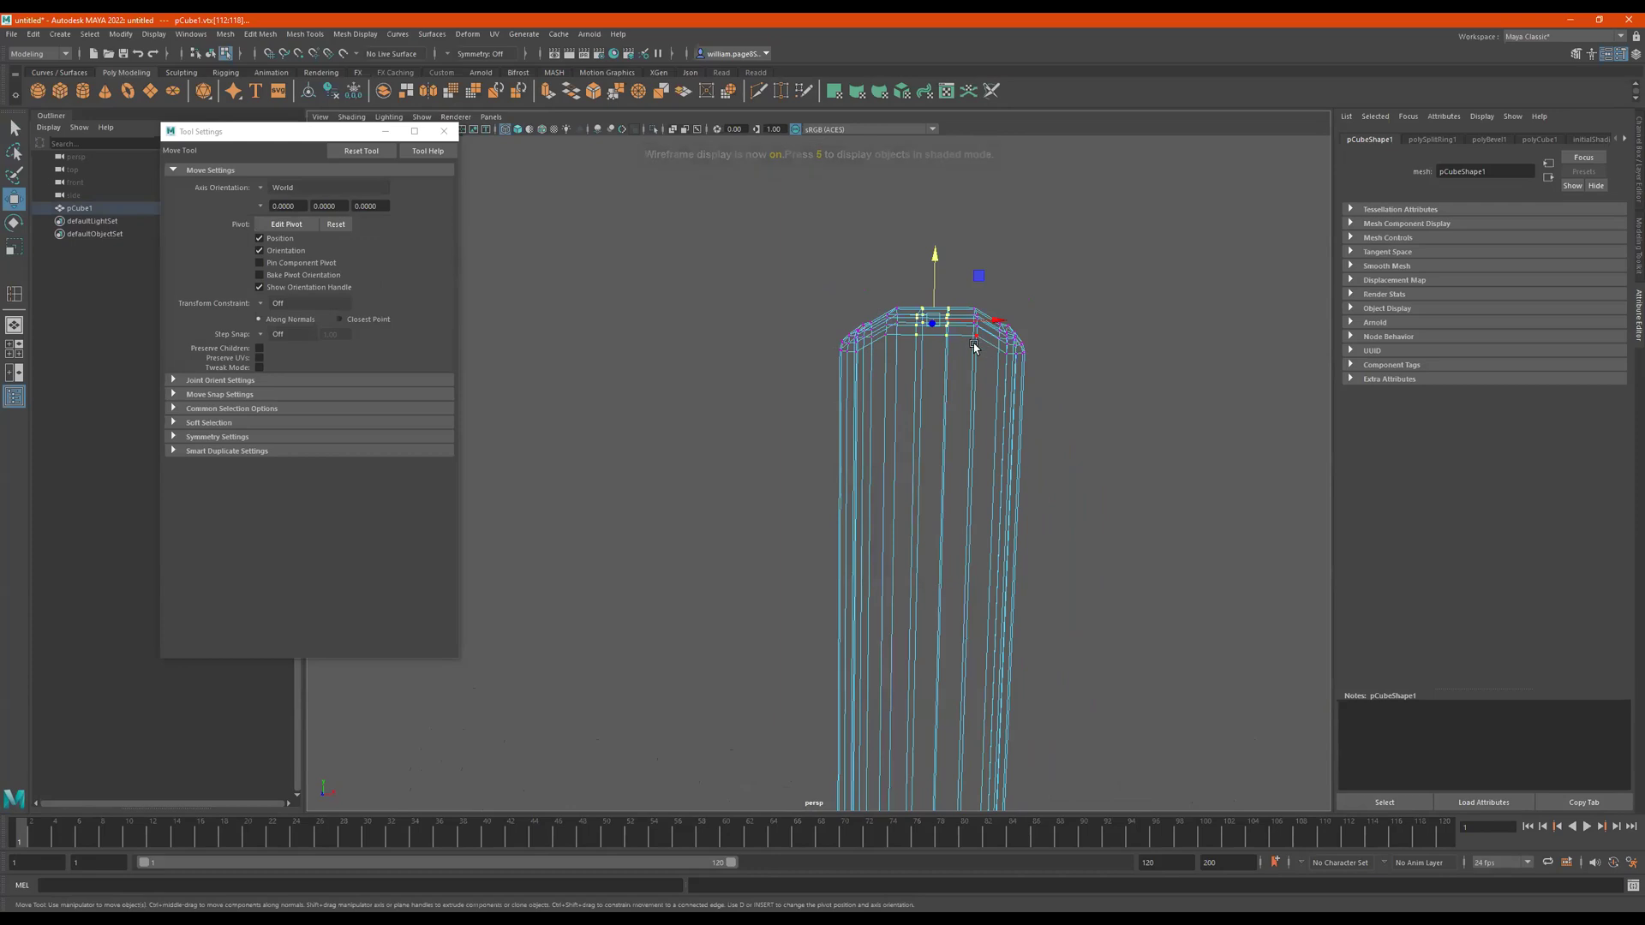
{"action": "key", "text": "5"}
{"action": "mouse_move", "coordinate": [932, 257]}
{"action": "left_mouse_down"}
{"action": "mouse_move", "coordinate": [973, 305]}
{"action": "mouse_move", "coordinate": [1003, 308]}
{"action": "mouse_move", "coordinate": [859, 439]}
{"action": "left_mouse_up"}
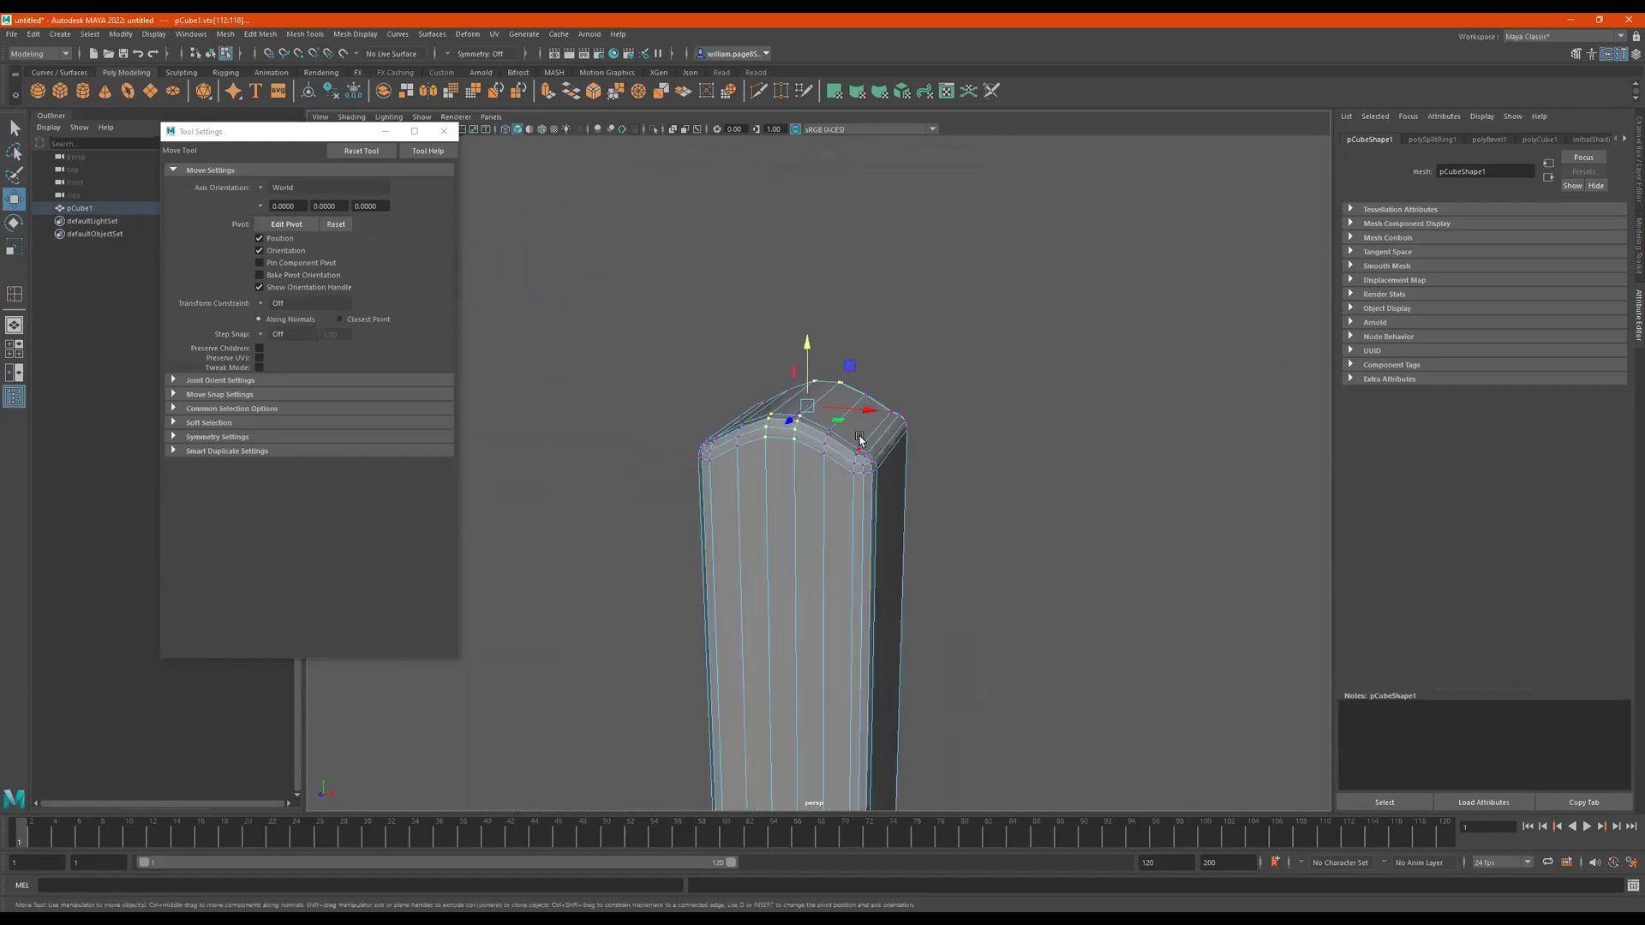
{"action": "key", "text": "F8"}
{"action": "scroll", "coordinate": [1003, 316], "scroll_direction": "down", "scroll_amount": 2}
{"action": "left_click_drag", "start_coordinate": [1003, 317], "coordinate": [790, 360], "text": "alt"}
{"action": "scroll", "coordinate": [790, 360], "scroll_direction": "down", "scroll_amount": 4}
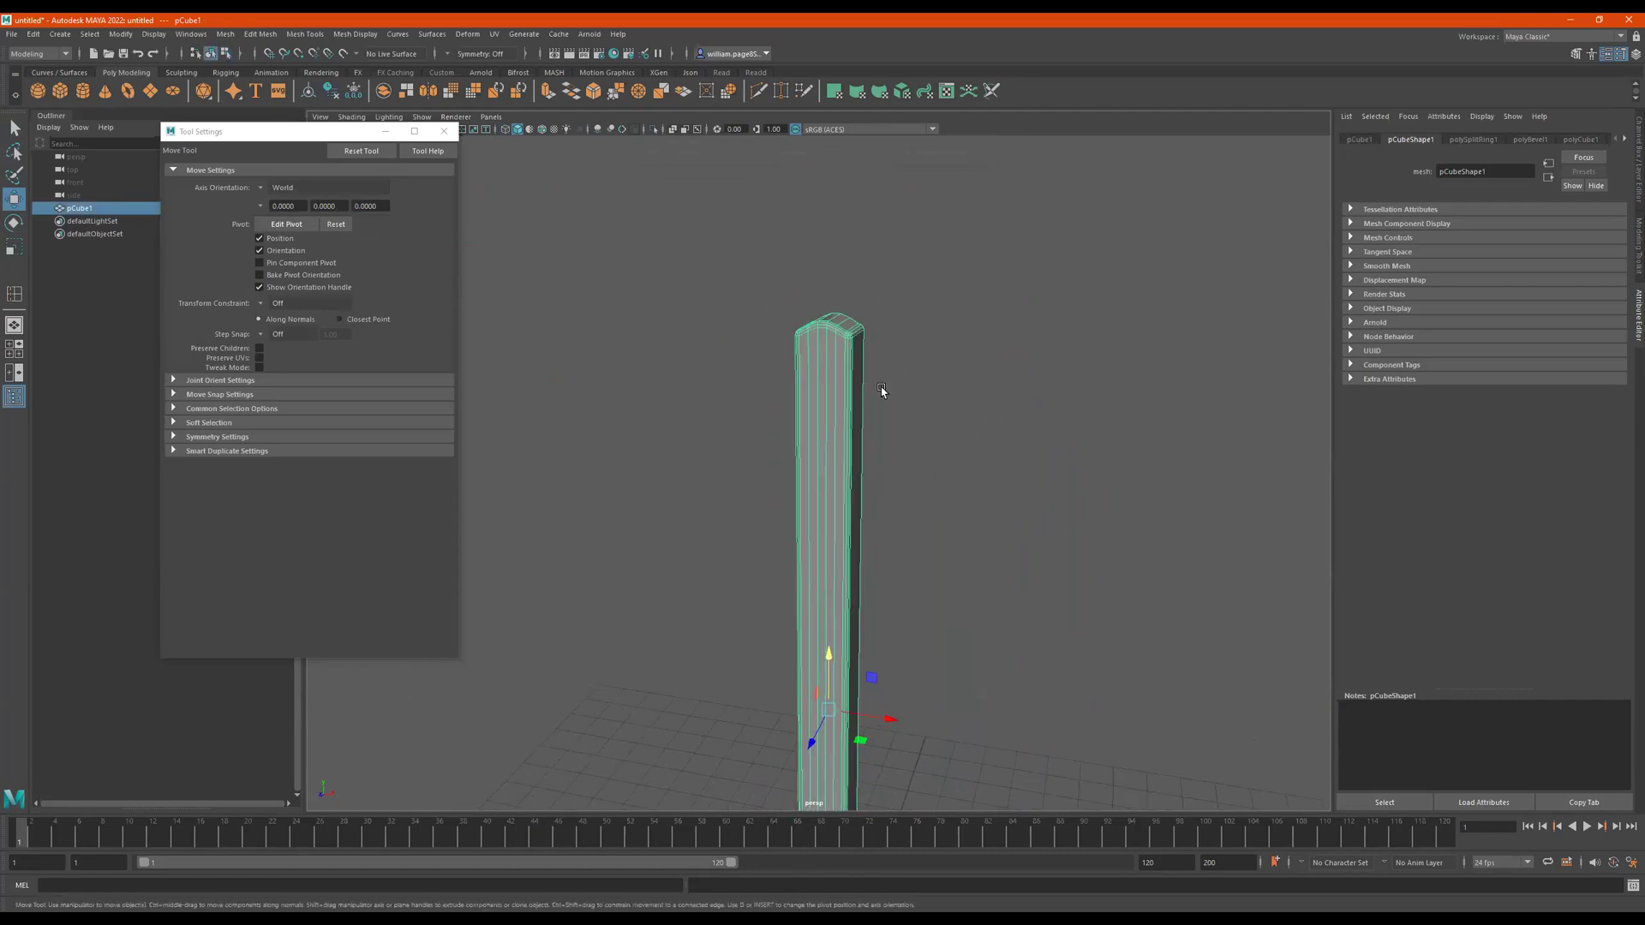
{"action": "left_click_drag", "start_coordinate": [891, 393], "coordinate": [875, 391], "text": "alt"}
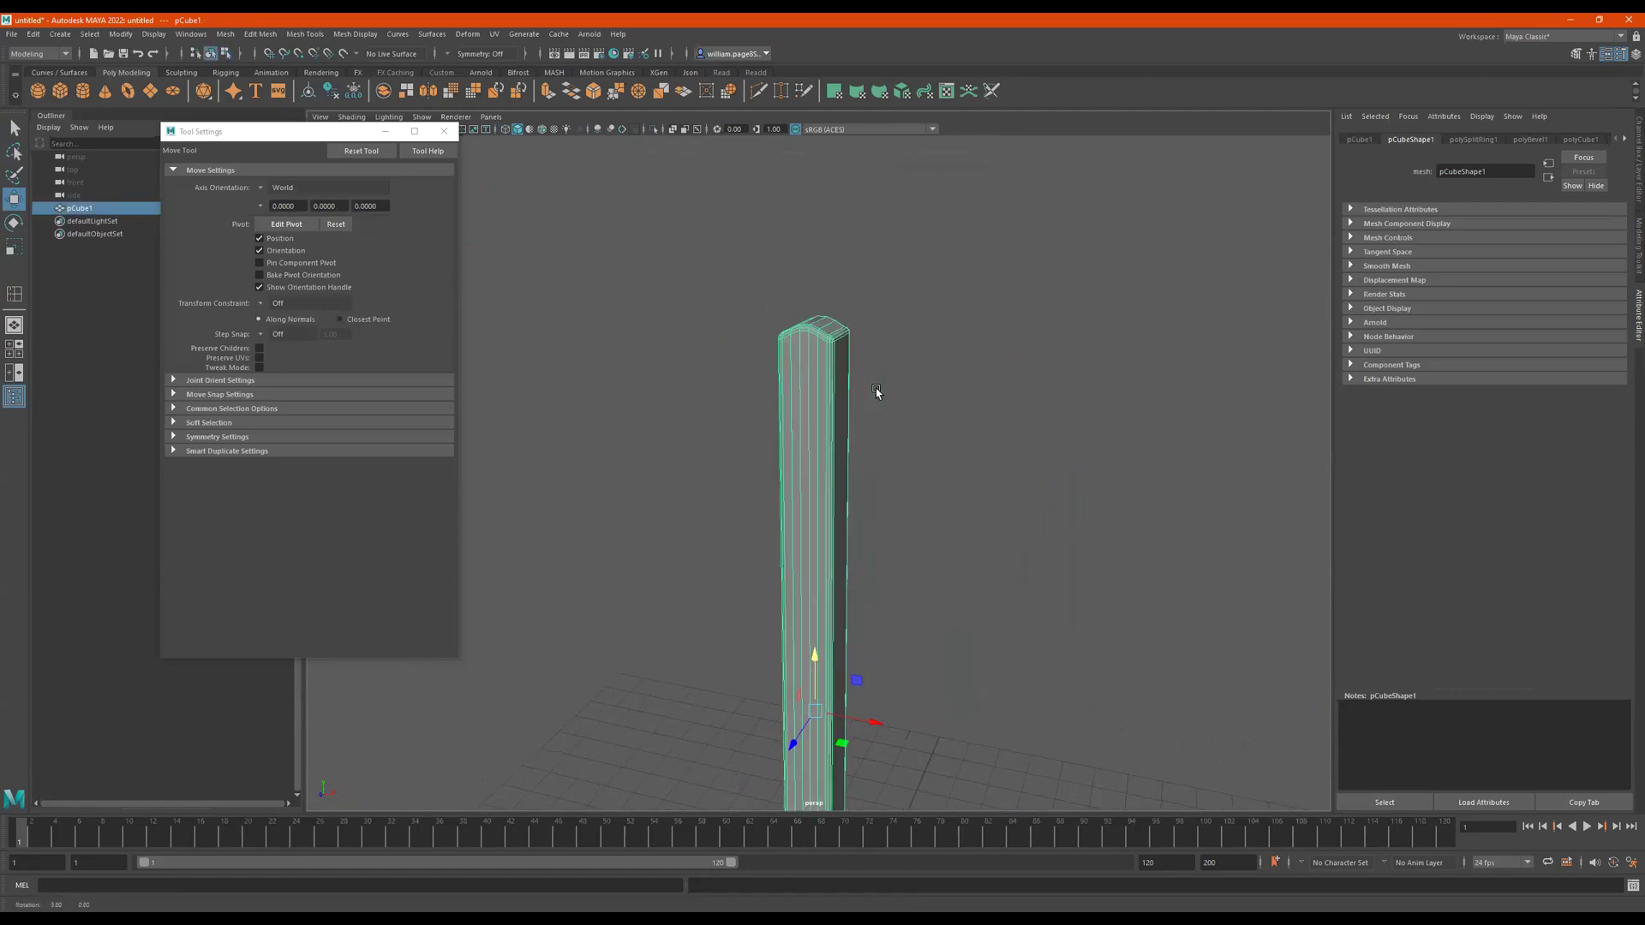
{"action": "left_click", "coordinate": [444, 131]}
Step: Create a polygon cylinder and move it above the grid, beside the post
{"action": "left_click", "coordinate": [83, 91]}
{"action": "scroll", "coordinate": [962, 543], "scroll_direction": "down", "scroll_amount": 4}
{"action": "middle_click_drag", "start_coordinate": [841, 742], "coordinate": [792, 519], "text": "alt"}
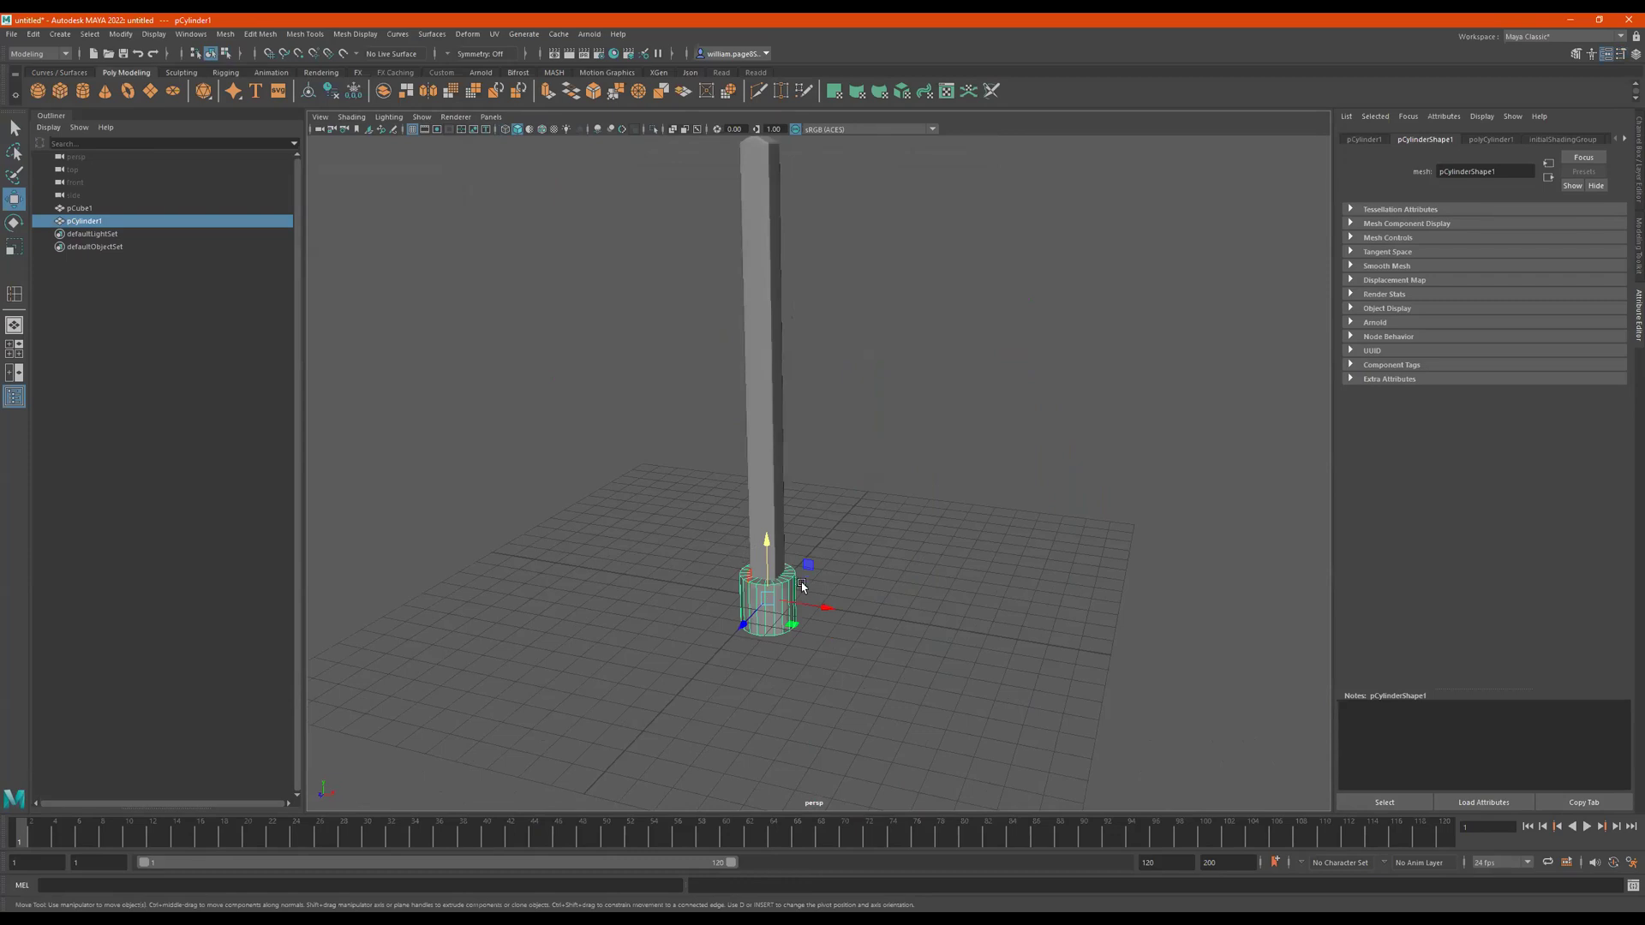
{"action": "left_click_drag", "start_coordinate": [804, 589], "coordinate": [934, 341]}
{"action": "left_click_drag", "start_coordinate": [1022, 382], "coordinate": [1004, 425], "text": "alt"}
{"action": "middle_click_drag", "start_coordinate": [1004, 424], "coordinate": [874, 368], "text": "alt"}
{"action": "right_click_drag", "start_coordinate": [850, 377], "coordinate": [923, 371], "text": "alt"}
{"action": "left_click_drag", "start_coordinate": [924, 375], "coordinate": [953, 424], "text": "alt"}
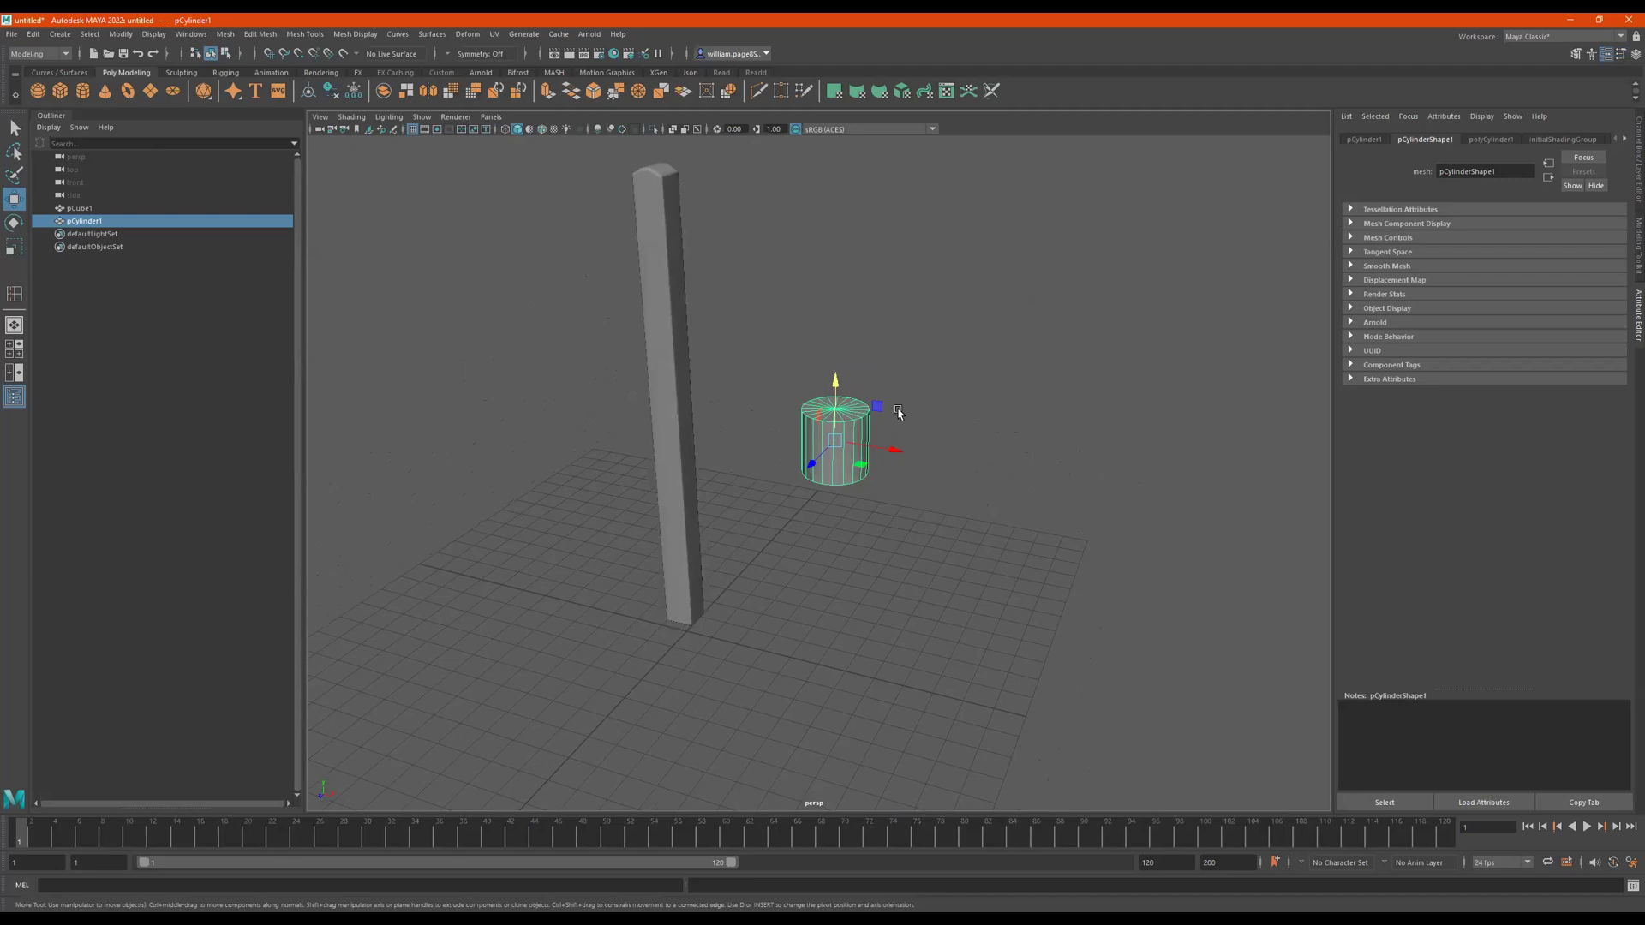
Step: Rotate the cylinder onto its side so one end cap faces the post and the other faces away
{"action": "key", "text": "e"}
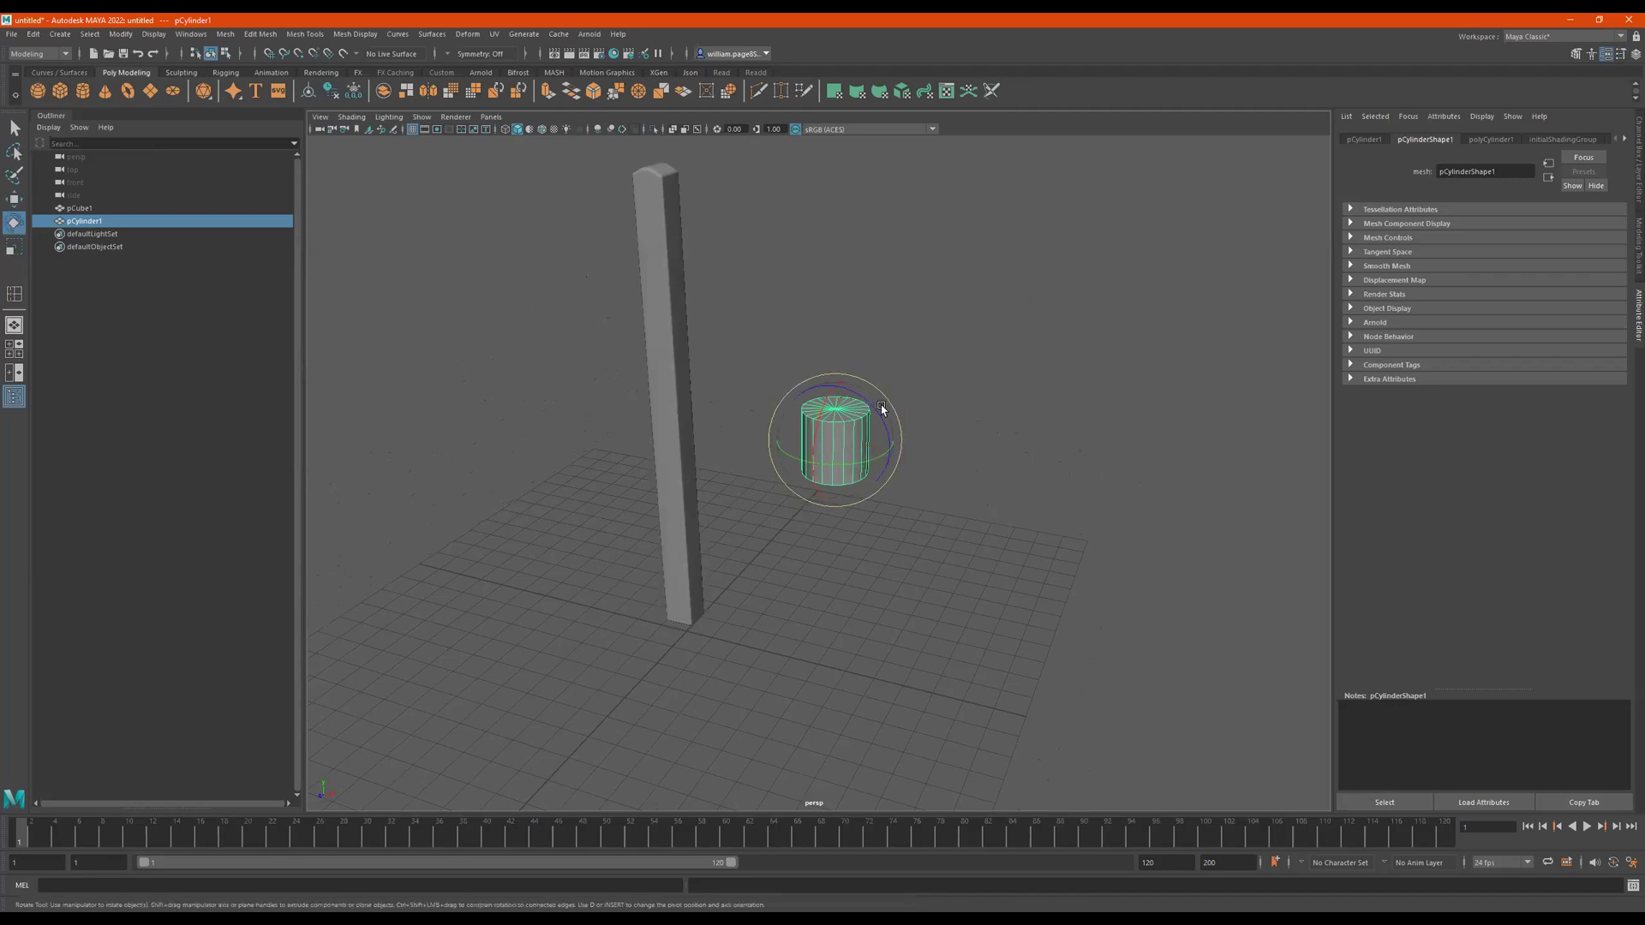
{"action": "left_click_drag", "start_coordinate": [871, 406], "coordinate": [882, 414], "text": "shift"}
{"action": "key", "text": "ctrl+z"}
{"action": "left_click_drag", "start_coordinate": [865, 400], "coordinate": [936, 533]}
{"action": "key", "text": "ctrl+z"}
{"action": "left_click_drag", "start_coordinate": [946, 443], "coordinate": [881, 418], "text": "alt"}
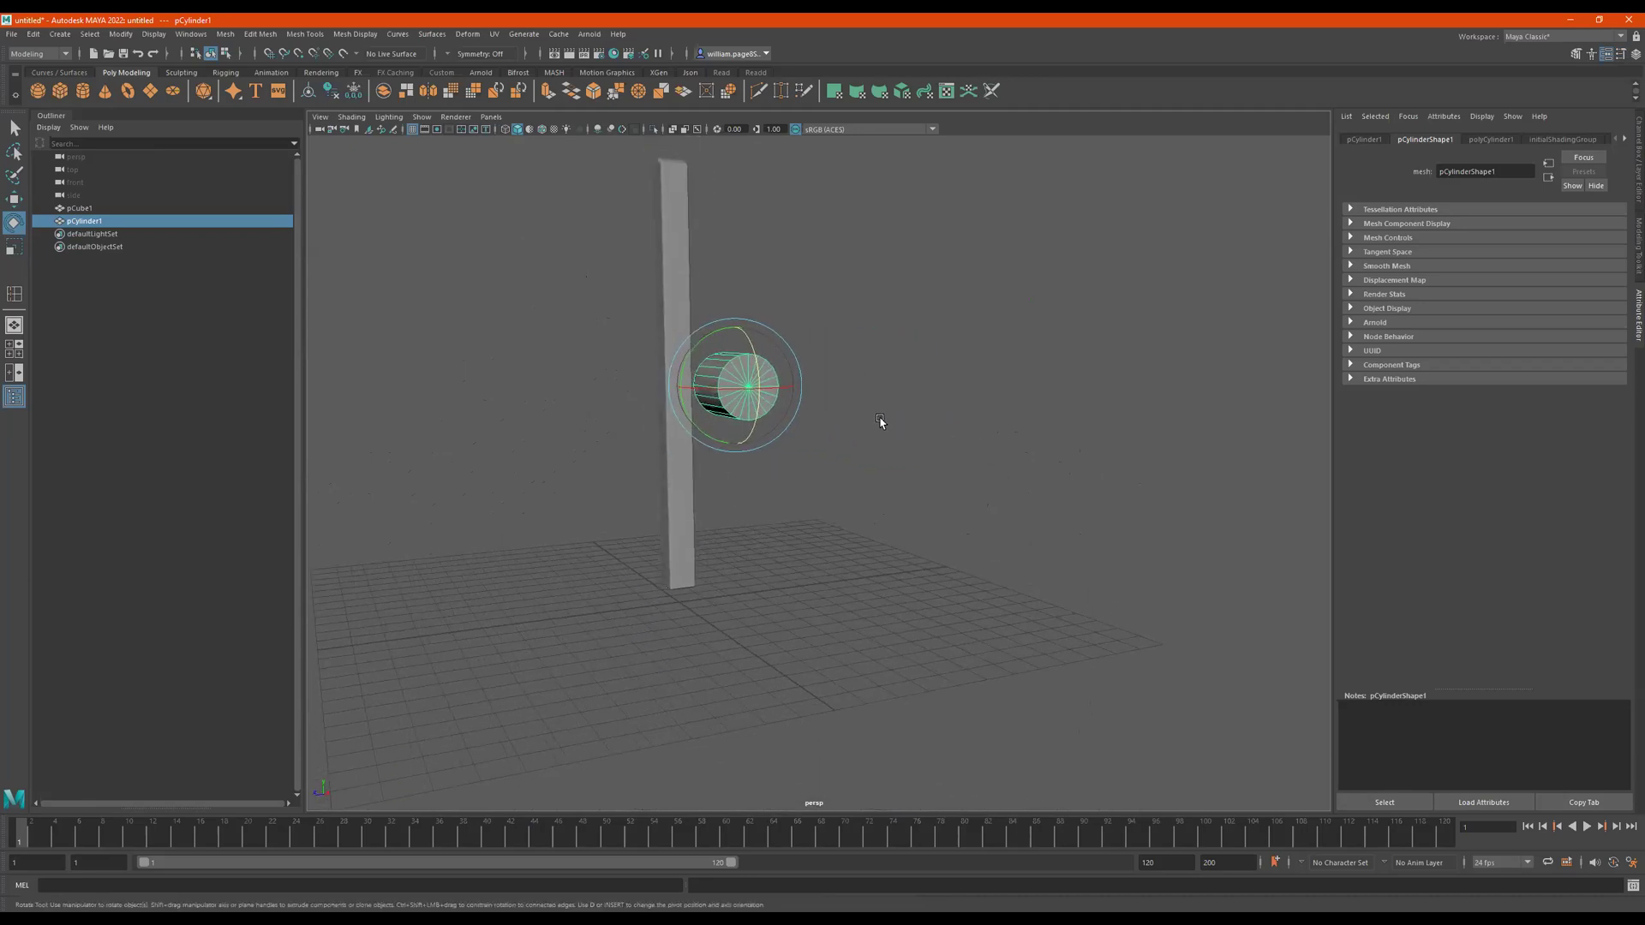
Step: Delete all faces of the cylinder's lower half, including both end caps, to leave an upper half-cylinder
{"action": "key", "text": "f"}
{"action": "right_click_drag", "start_coordinate": [997, 434], "coordinate": [893, 437], "text": "alt"}
{"action": "left_click_drag", "start_coordinate": [893, 437], "coordinate": [858, 431], "text": "alt"}
{"action": "right_click_drag", "start_coordinate": [891, 460], "coordinate": [889, 485]}
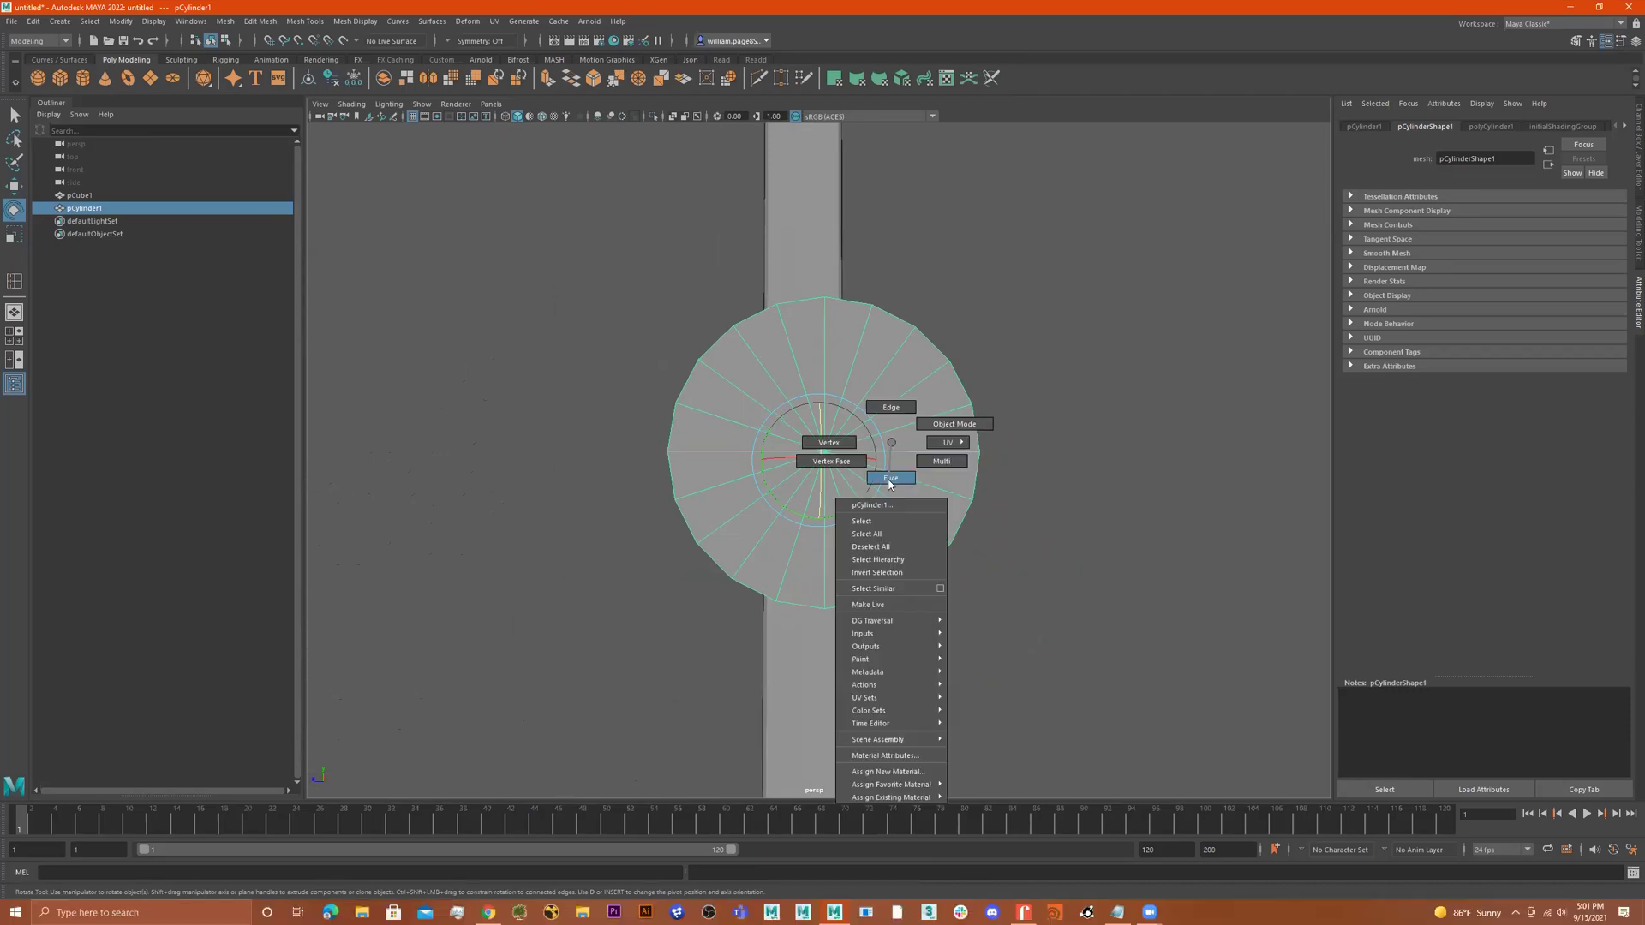
{"action": "left_click_drag", "start_coordinate": [1035, 464], "coordinate": [573, 700]}
{"action": "left_click_drag", "start_coordinate": [791, 606], "coordinate": [1010, 560], "text": "alt"}
{"action": "left_click_drag", "start_coordinate": [1109, 273], "coordinate": [549, 454], "text": "ctrl"}
{"action": "left_click_drag", "start_coordinate": [878, 436], "coordinate": [870, 321], "text": "alt"}
{"action": "left_click", "coordinate": [857, 336]}
{"action": "left_click", "coordinate": [896, 368]}
{"action": "key", "text": "w"}
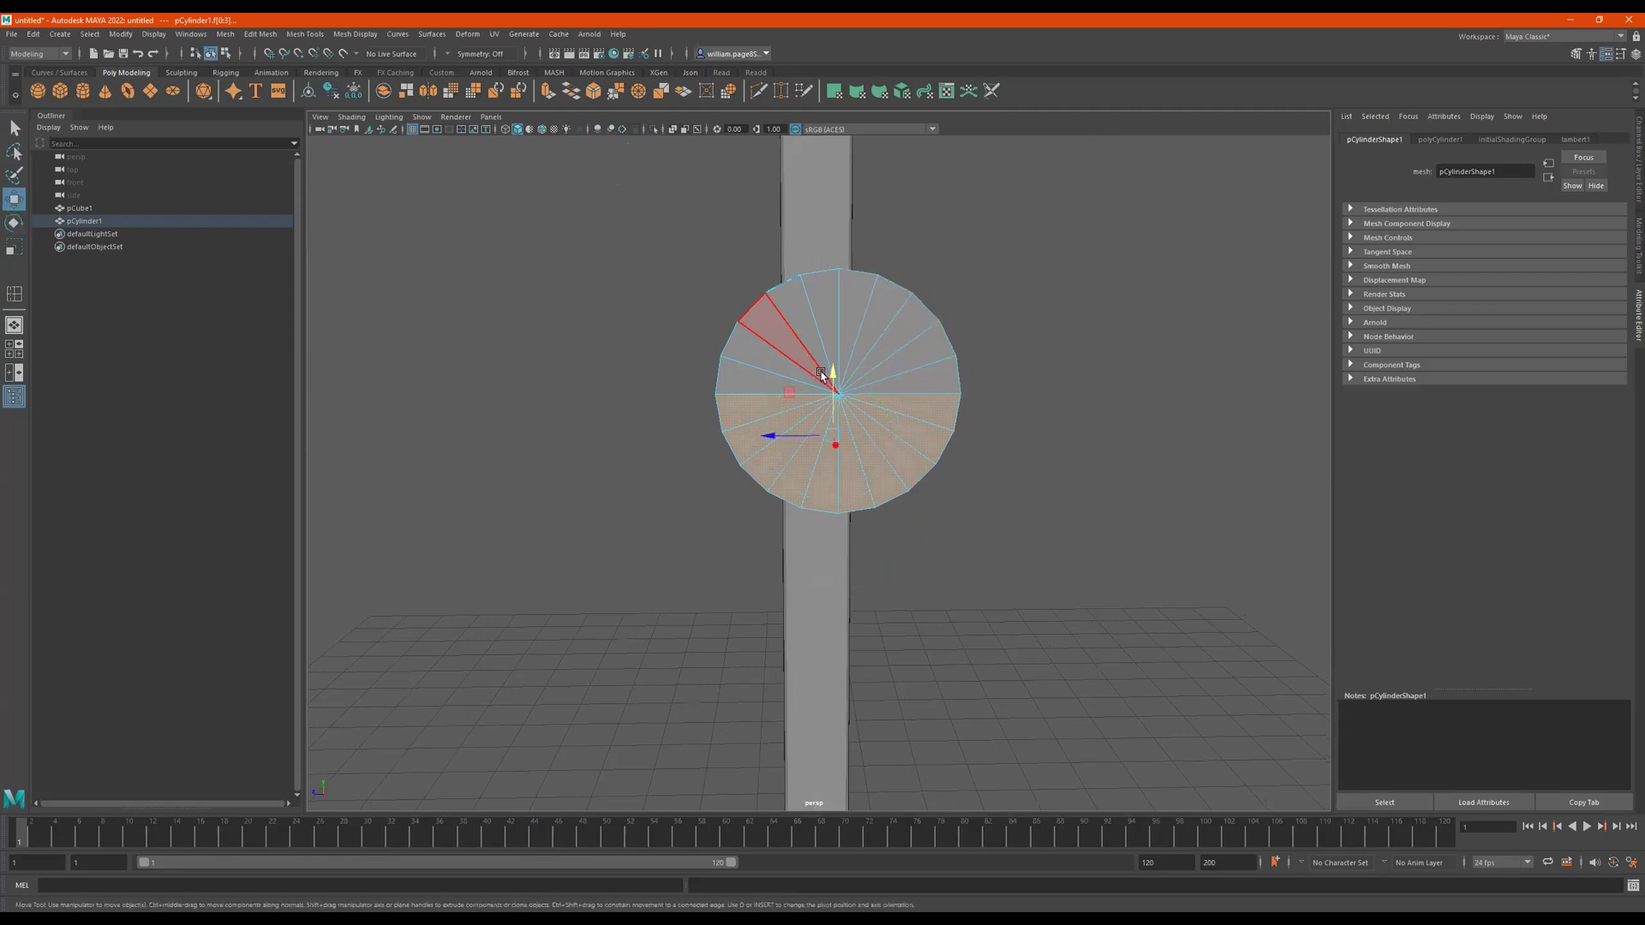
{"action": "left_click_drag", "start_coordinate": [836, 363], "coordinate": [841, 655]}
{"action": "key", "text": "ctrl+z"}
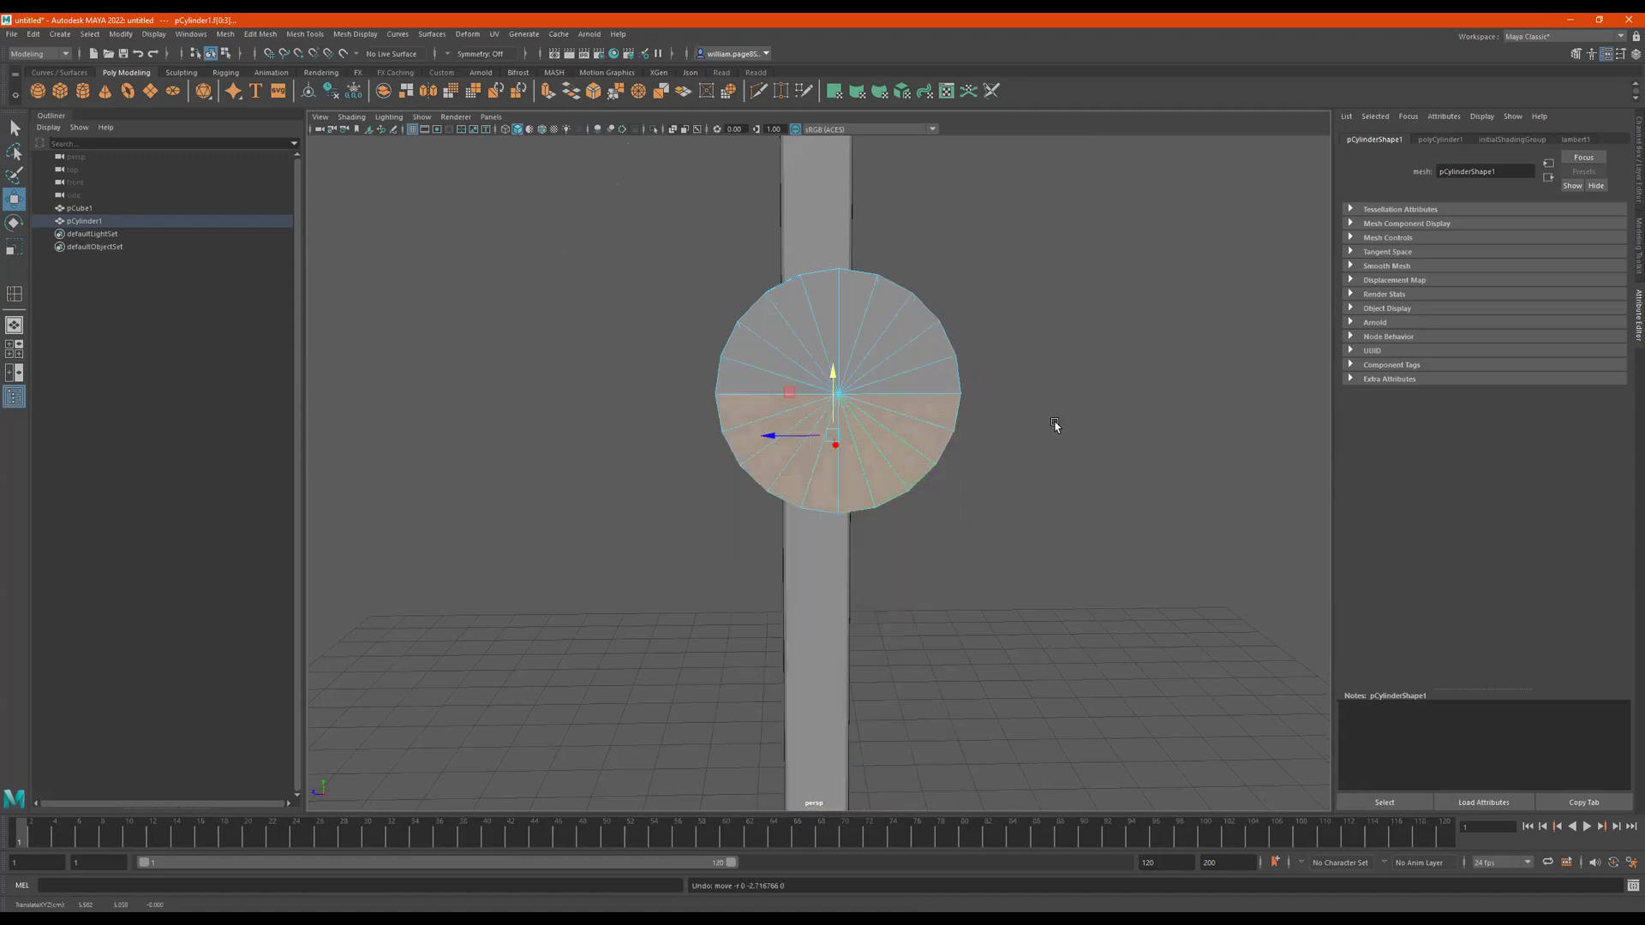
{"action": "key", "text": "Delete"}
Step: Select the open border edges around the underside of the half-cylinder
{"action": "left_click_drag", "start_coordinate": [913, 406], "coordinate": [856, 396], "text": "alt"}
{"action": "right_click_drag", "start_coordinate": [856, 395], "coordinate": [860, 261]}
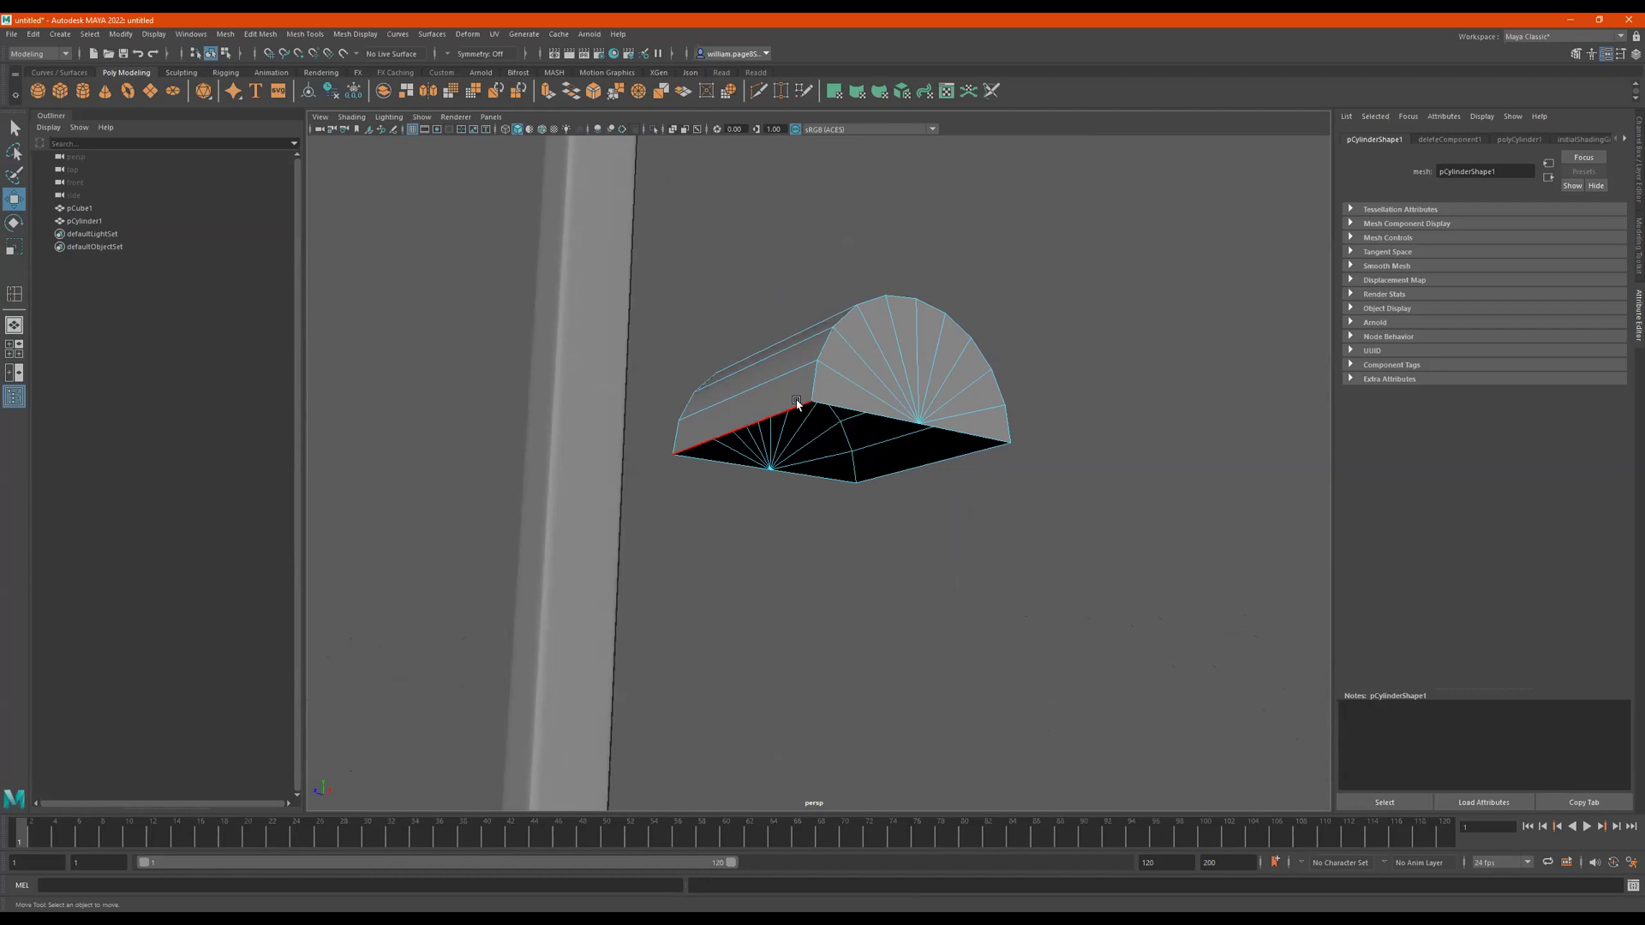
{"action": "left_click", "coordinate": [797, 404]}
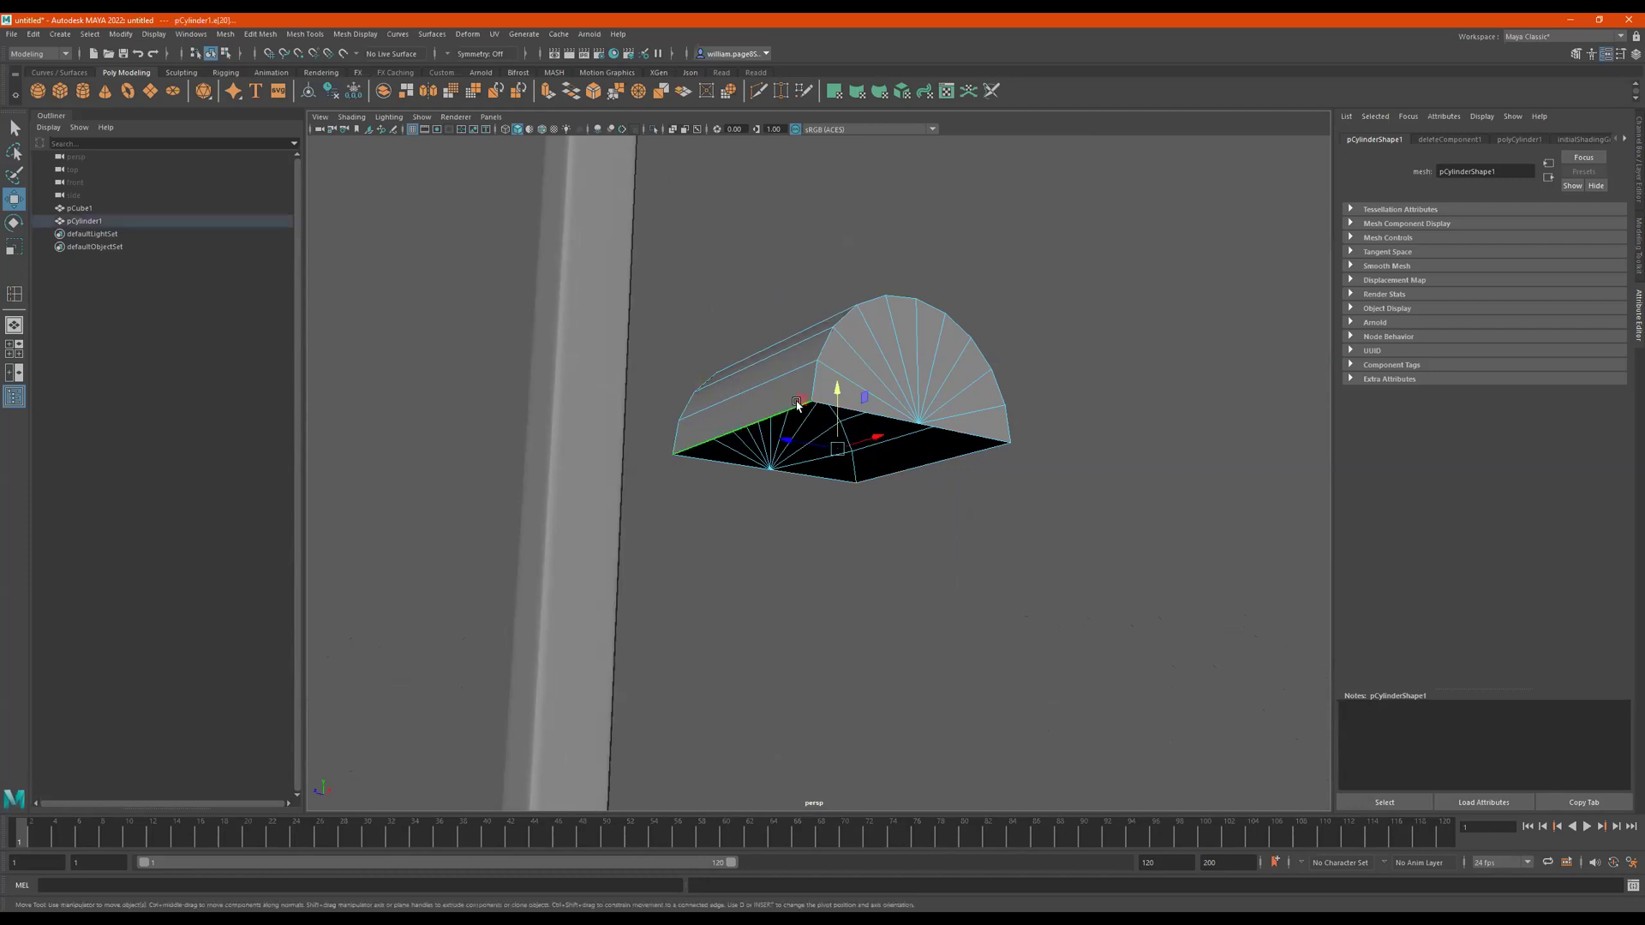
{"action": "left_click", "coordinate": [964, 434]}
{"action": "left_click", "coordinate": [779, 414]}
{"action": "mouse_move", "coordinate": [1082, 511]}
{"action": "left_mouse_down", "text": "alt"}
{"action": "mouse_move", "coordinate": [1025, 522]}
{"action": "mouse_move", "coordinate": [1071, 501]}
{"action": "left_mouse_up", "text": "alt"}
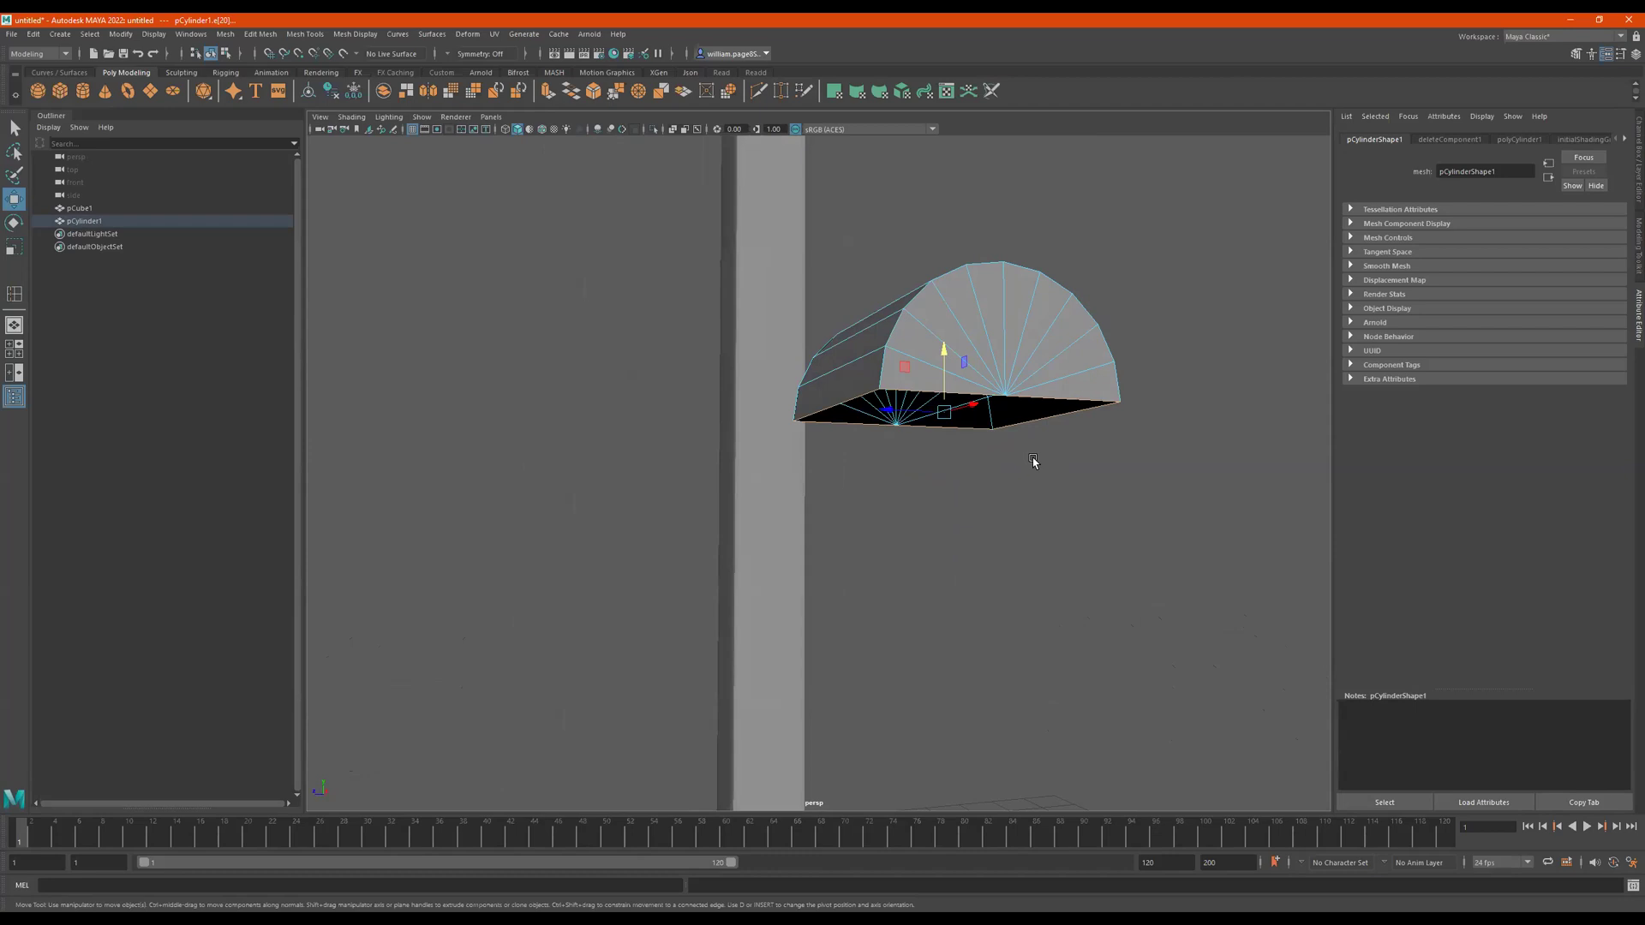
Step: Try to extrude the half-cylinder's open border edges using thickness
{"action": "right_click_drag", "start_coordinate": [1032, 458], "coordinate": [1031, 485], "text": "shift"}
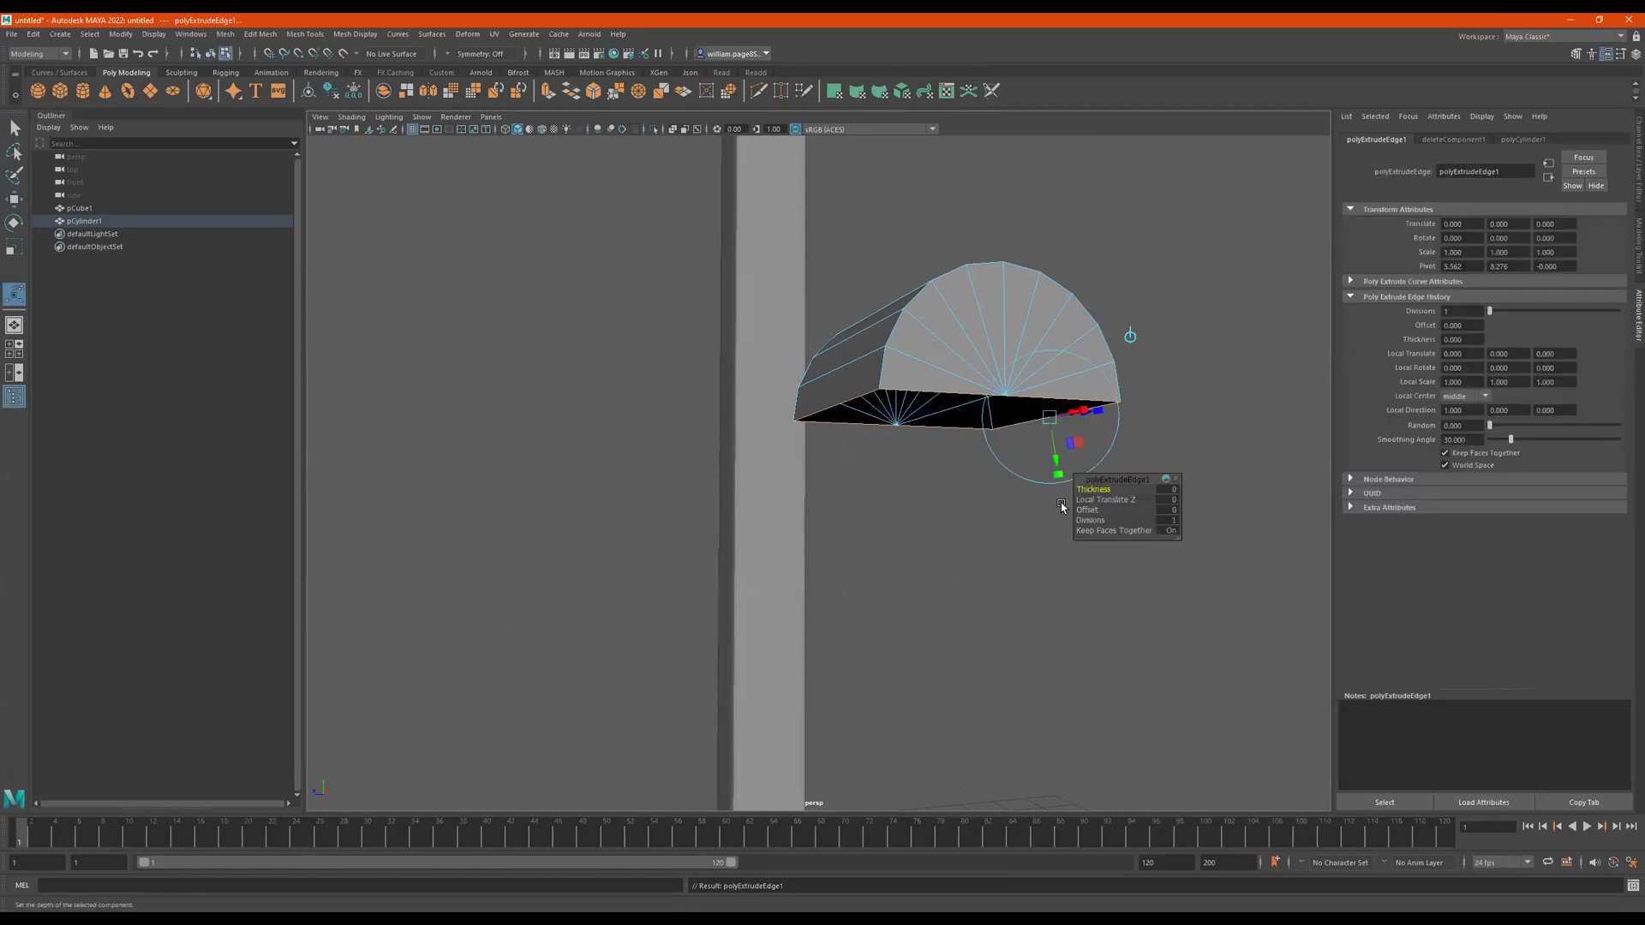
{"action": "left_click_drag", "start_coordinate": [1062, 507], "coordinate": [942, 450], "text": "alt"}
{"action": "mouse_move", "coordinate": [1095, 489]}
{"action": "left_mouse_down"}
{"action": "mouse_move", "coordinate": [1112, 490]}
{"action": "mouse_move", "coordinate": [1096, 489]}
{"action": "left_mouse_up"}
{"action": "key", "text": "ctrl+z"}
{"action": "key", "text": "ctrl+z"}
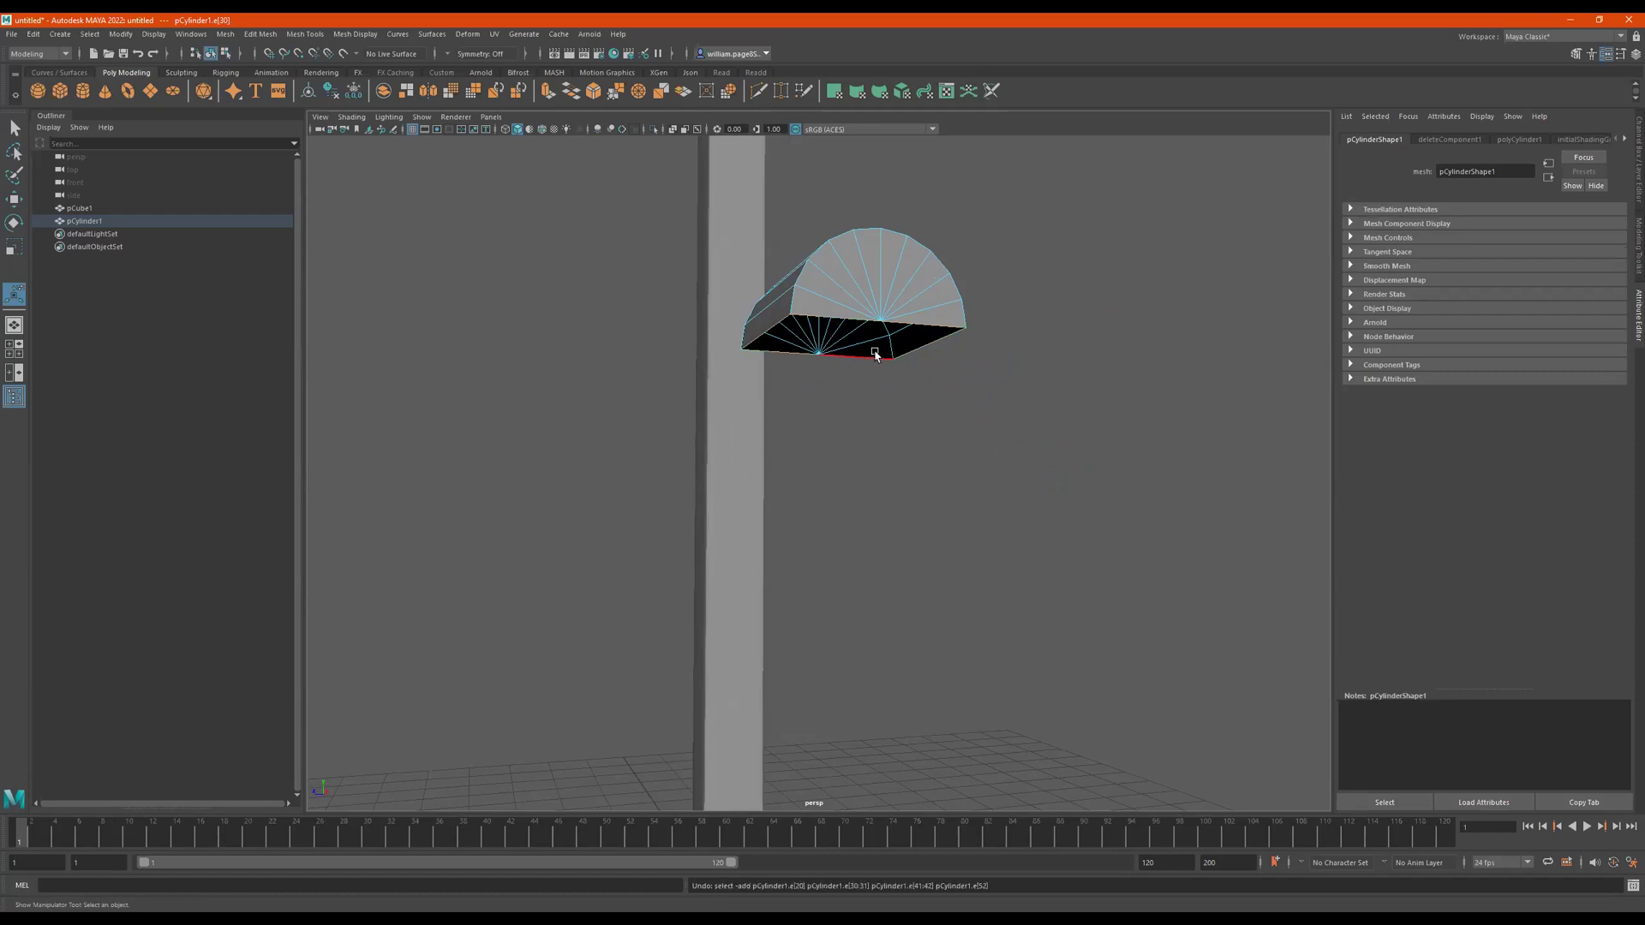
Step: Try to extrude the half-cylinder's open border edges with an offset of 3.4 and pull the new rim down
{"action": "double_click", "coordinate": [882, 358]}
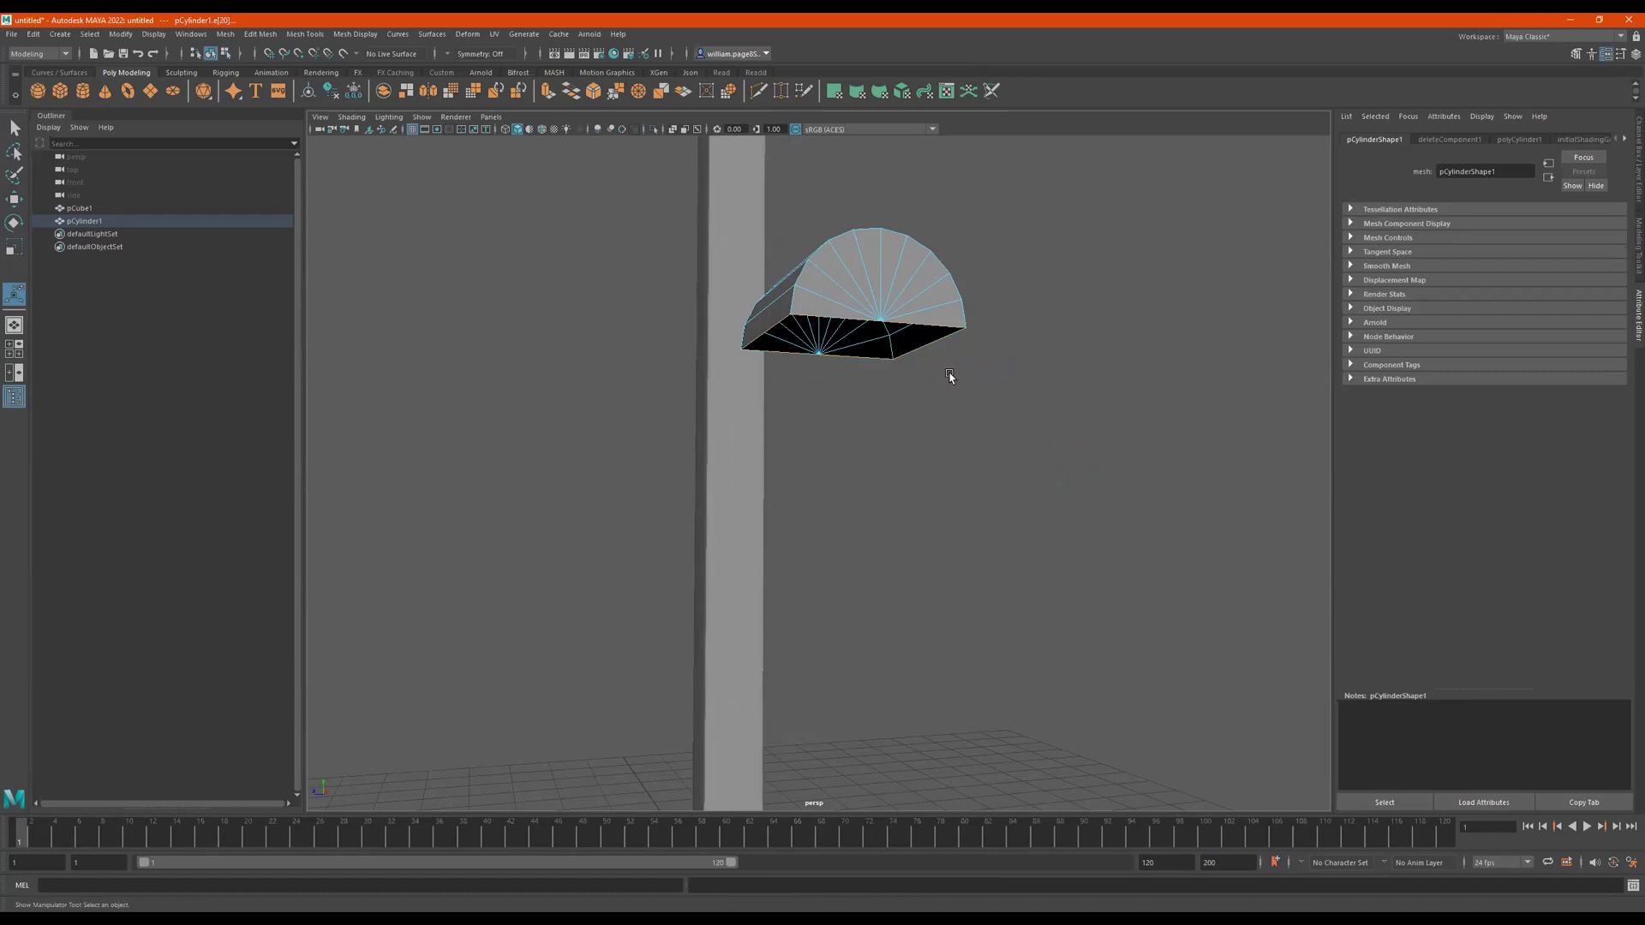
{"action": "right_click_drag", "start_coordinate": [950, 374], "coordinate": [958, 413], "text": "shift"}
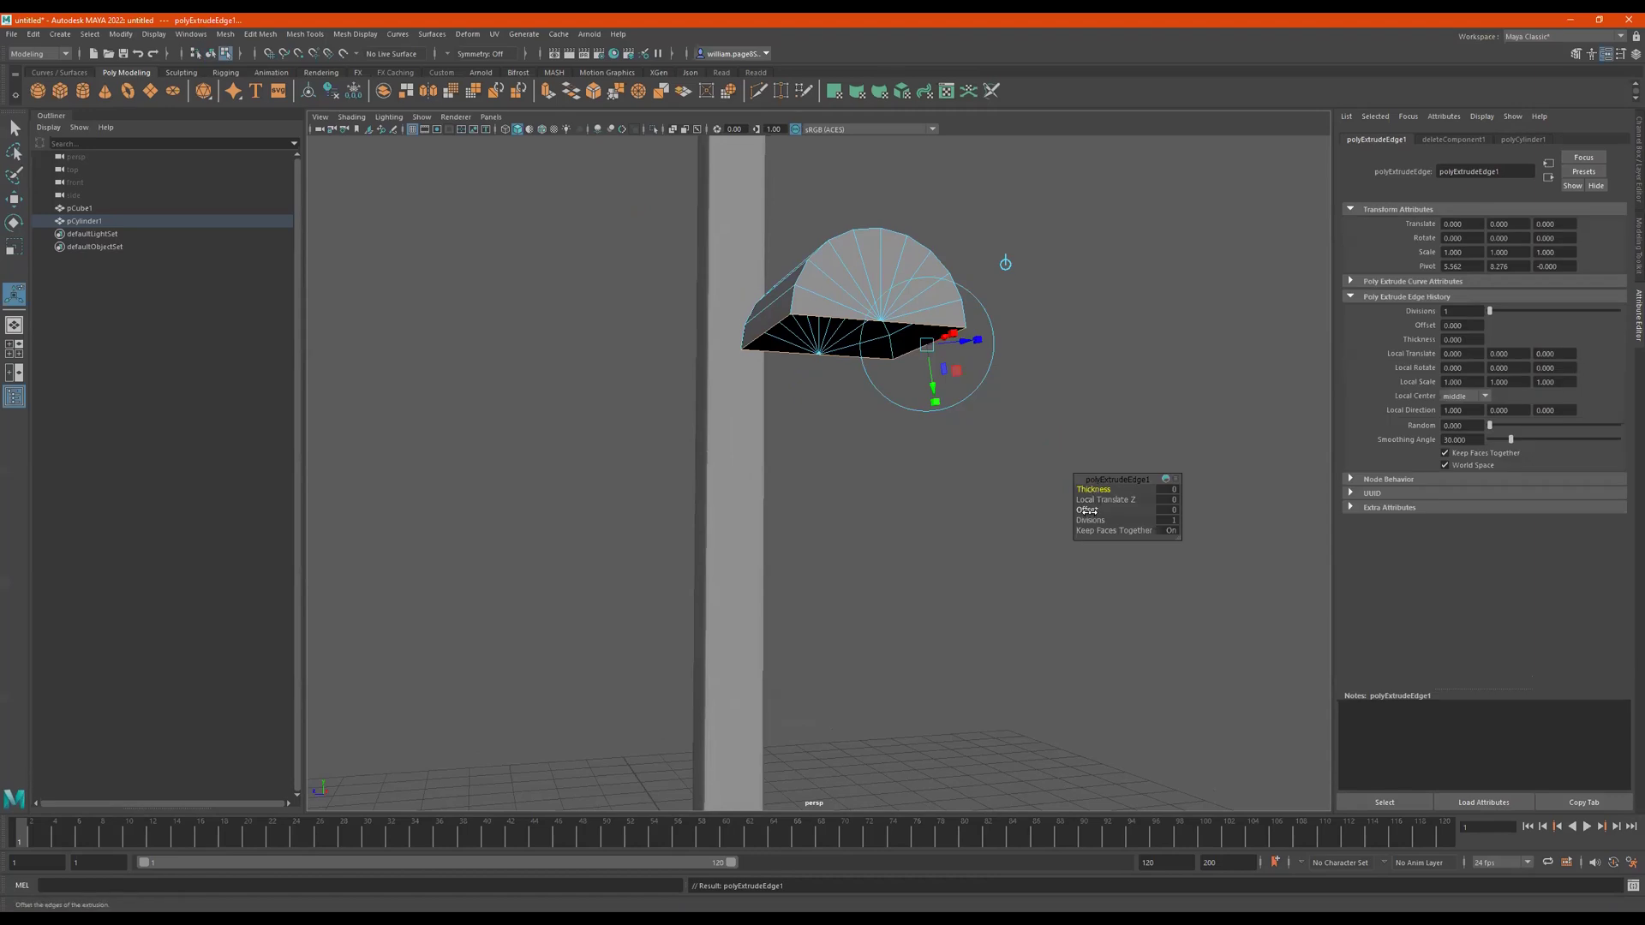
{"action": "left_click_drag", "start_coordinate": [1087, 496], "coordinate": [1118, 509]}
{"action": "left_click_drag", "start_coordinate": [943, 531], "coordinate": [929, 535], "text": "alt"}
{"action": "right_click_drag", "start_coordinate": [928, 535], "coordinate": [804, 537], "text": "alt"}
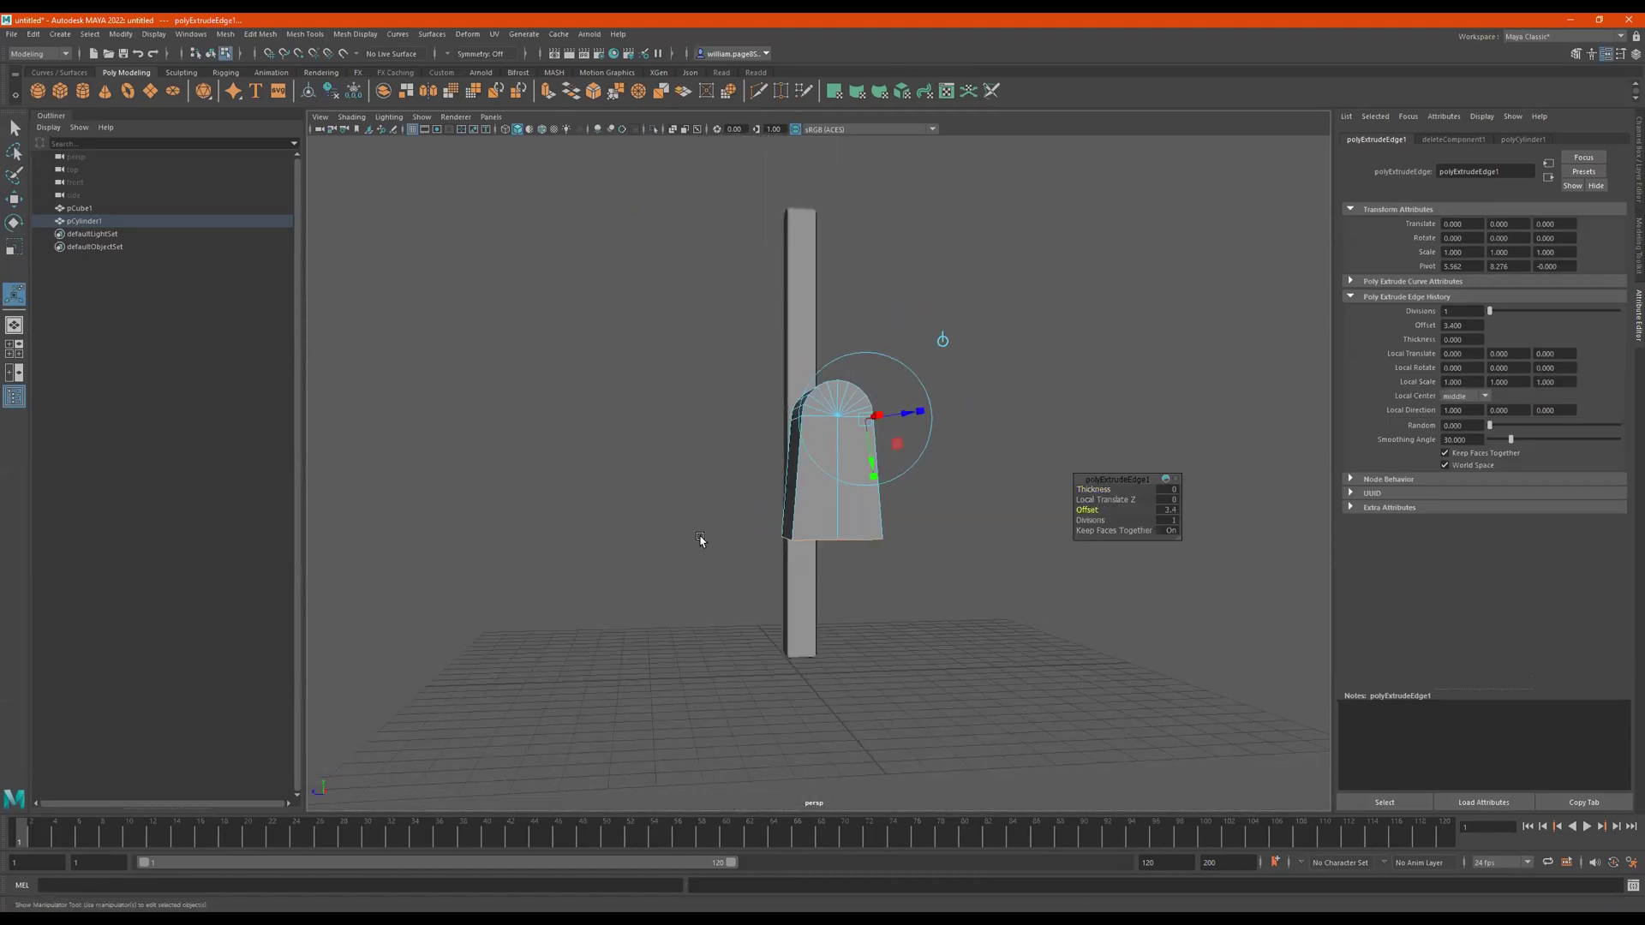
{"action": "mouse_move", "coordinate": [896, 545]}
{"action": "left_mouse_down", "text": "alt"}
{"action": "mouse_move", "coordinate": [896, 529]}
{"action": "mouse_move", "coordinate": [884, 540]}
{"action": "left_mouse_up", "text": "alt"}
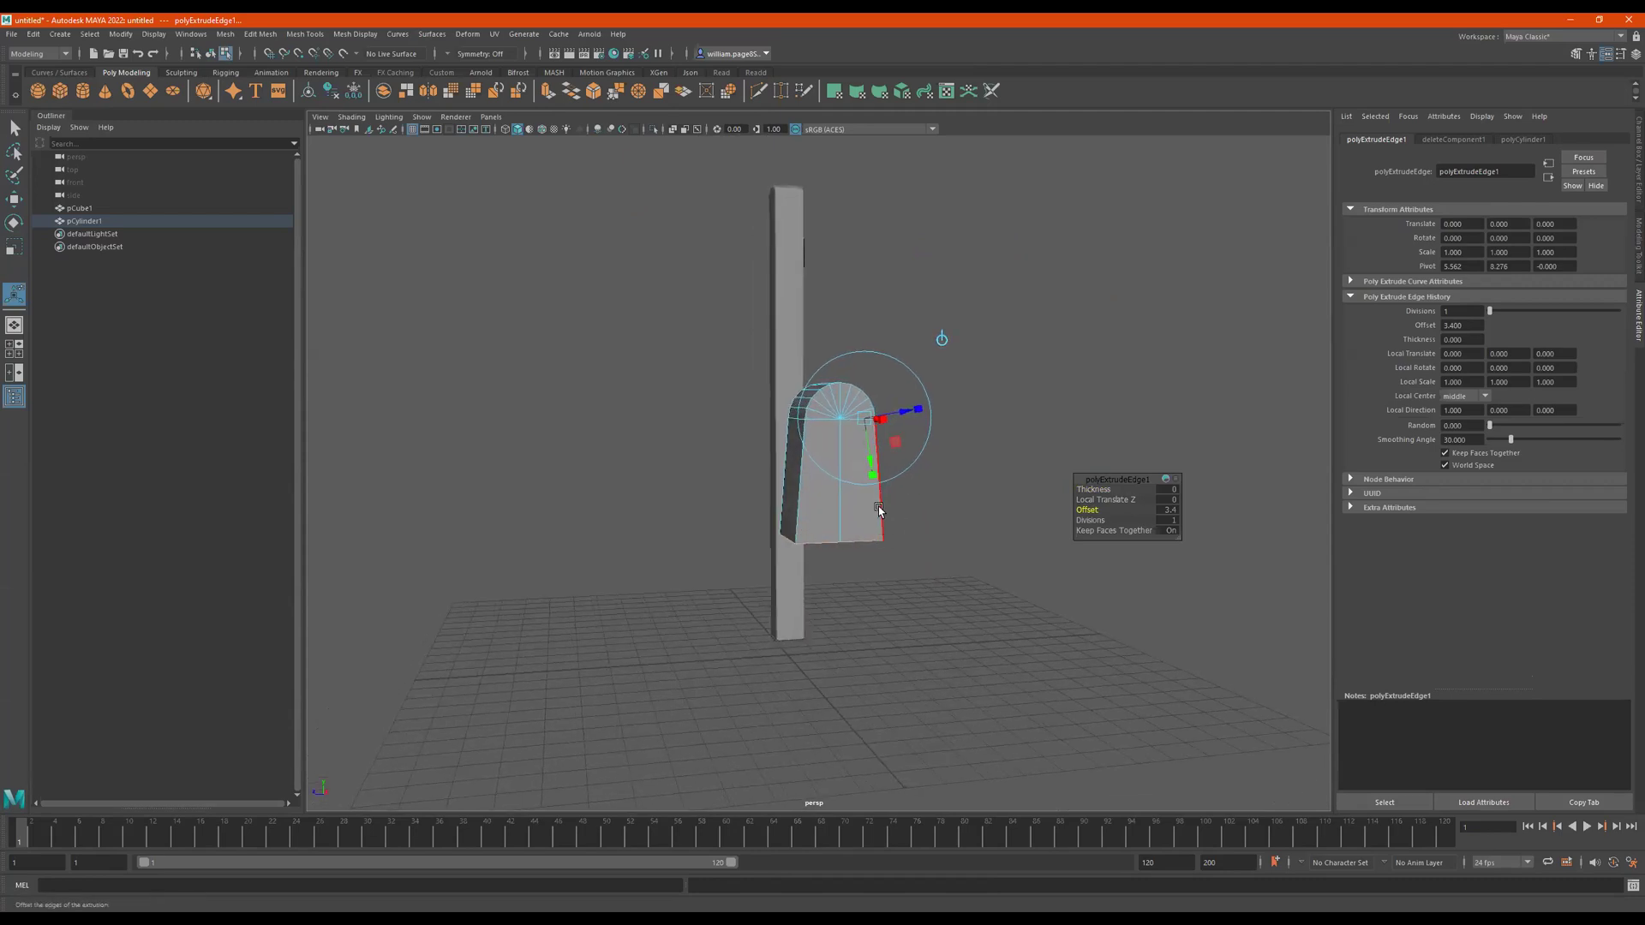
{"action": "key", "text": "w"}
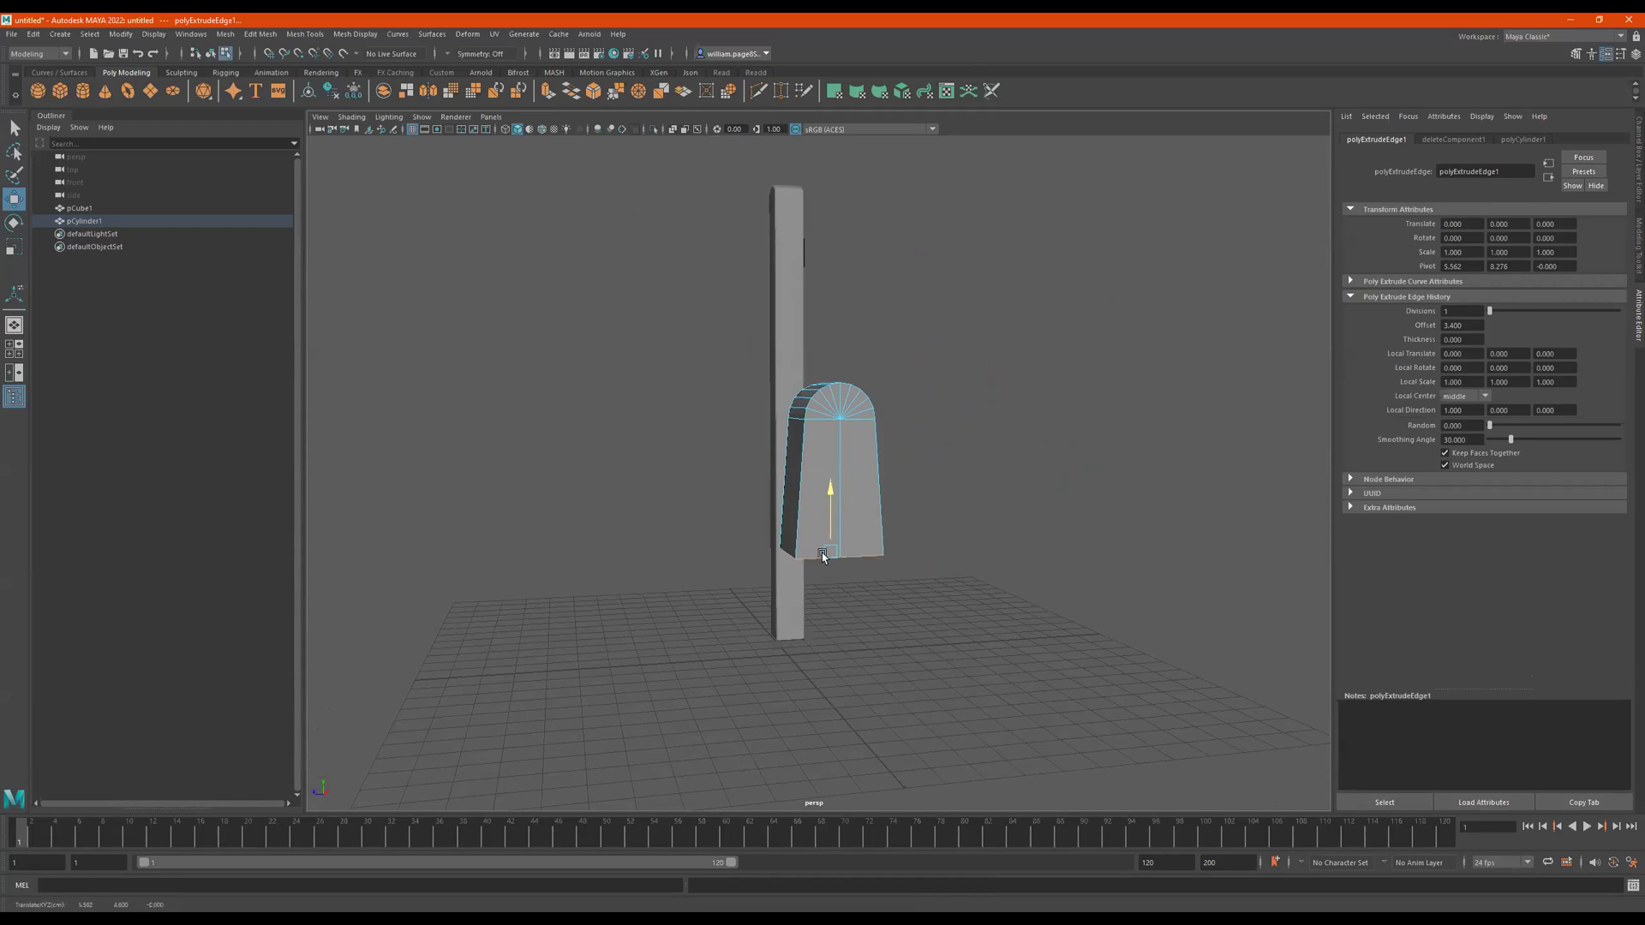
{"action": "left_click_drag", "start_coordinate": [825, 586], "coordinate": [760, 692]}
{"action": "key", "text": "r"}
Step: Undo the lowered rim and the offset extrusion of the border edges
{"action": "key", "text": "ctrl+z"}
{"action": "key", "text": "ctrl+z"}
{"action": "key", "text": "ctrl+z"}
{"action": "key", "text": "ctrl+z"}
{"action": "key", "text": "ctrl+z"}
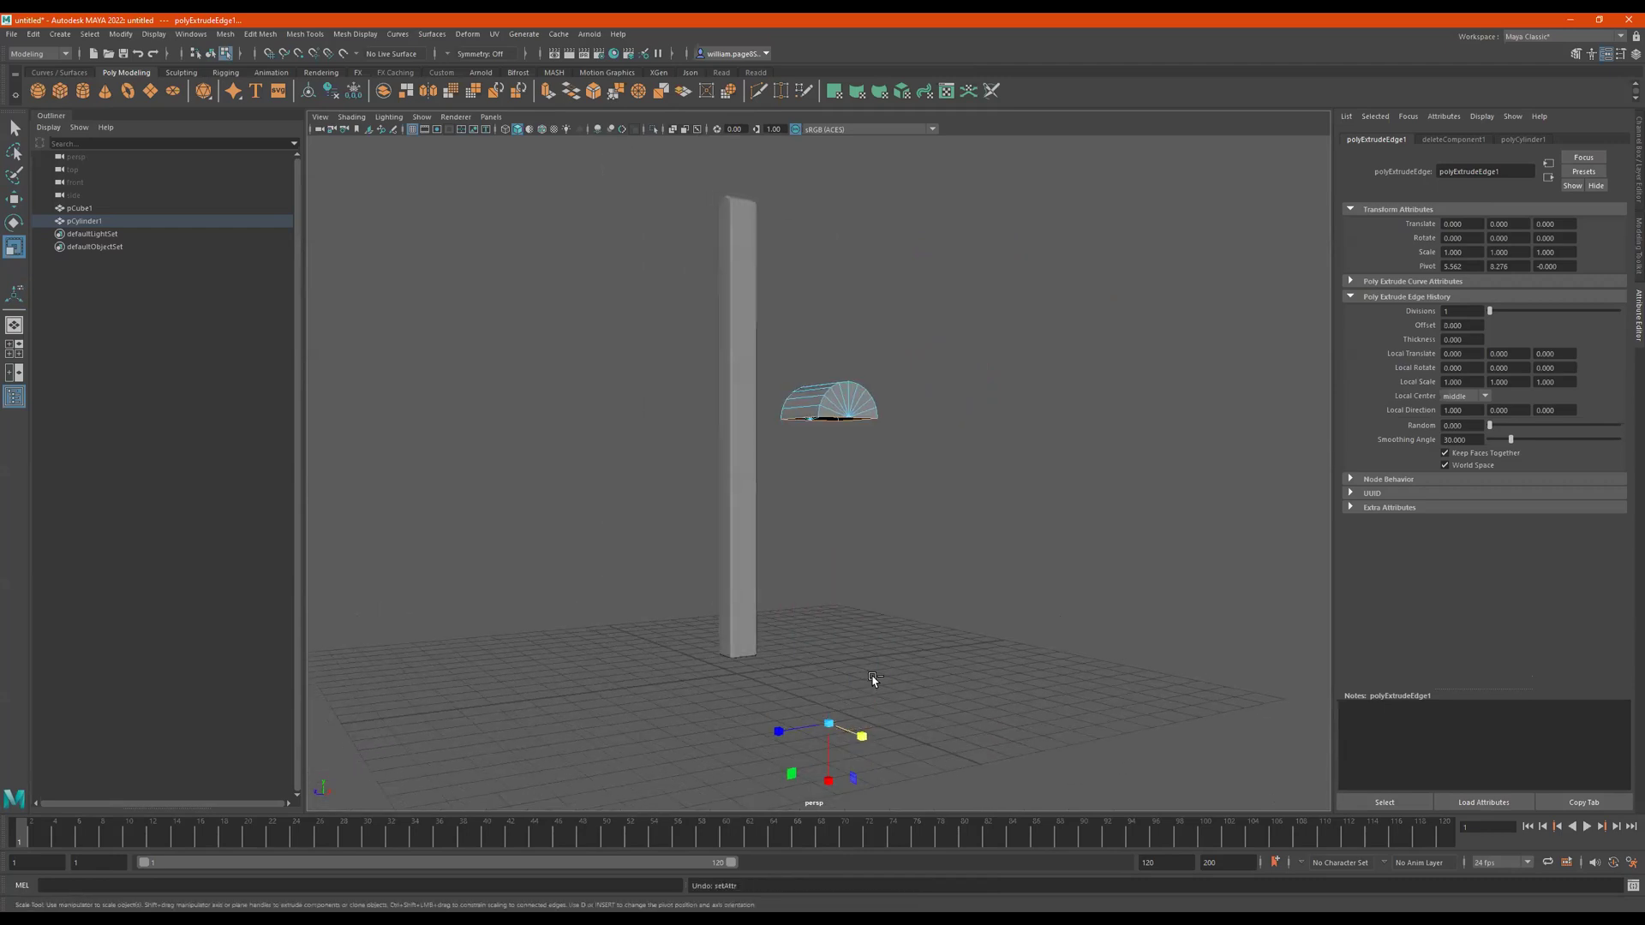
{"action": "key", "text": "ctrl+z"}
Step: Extrude the half-cylinder's open border edges without offset and move them straight down to form tall vertical walls
{"action": "scroll", "coordinate": [1009, 383], "scroll_direction": "up", "scroll_amount": 4}
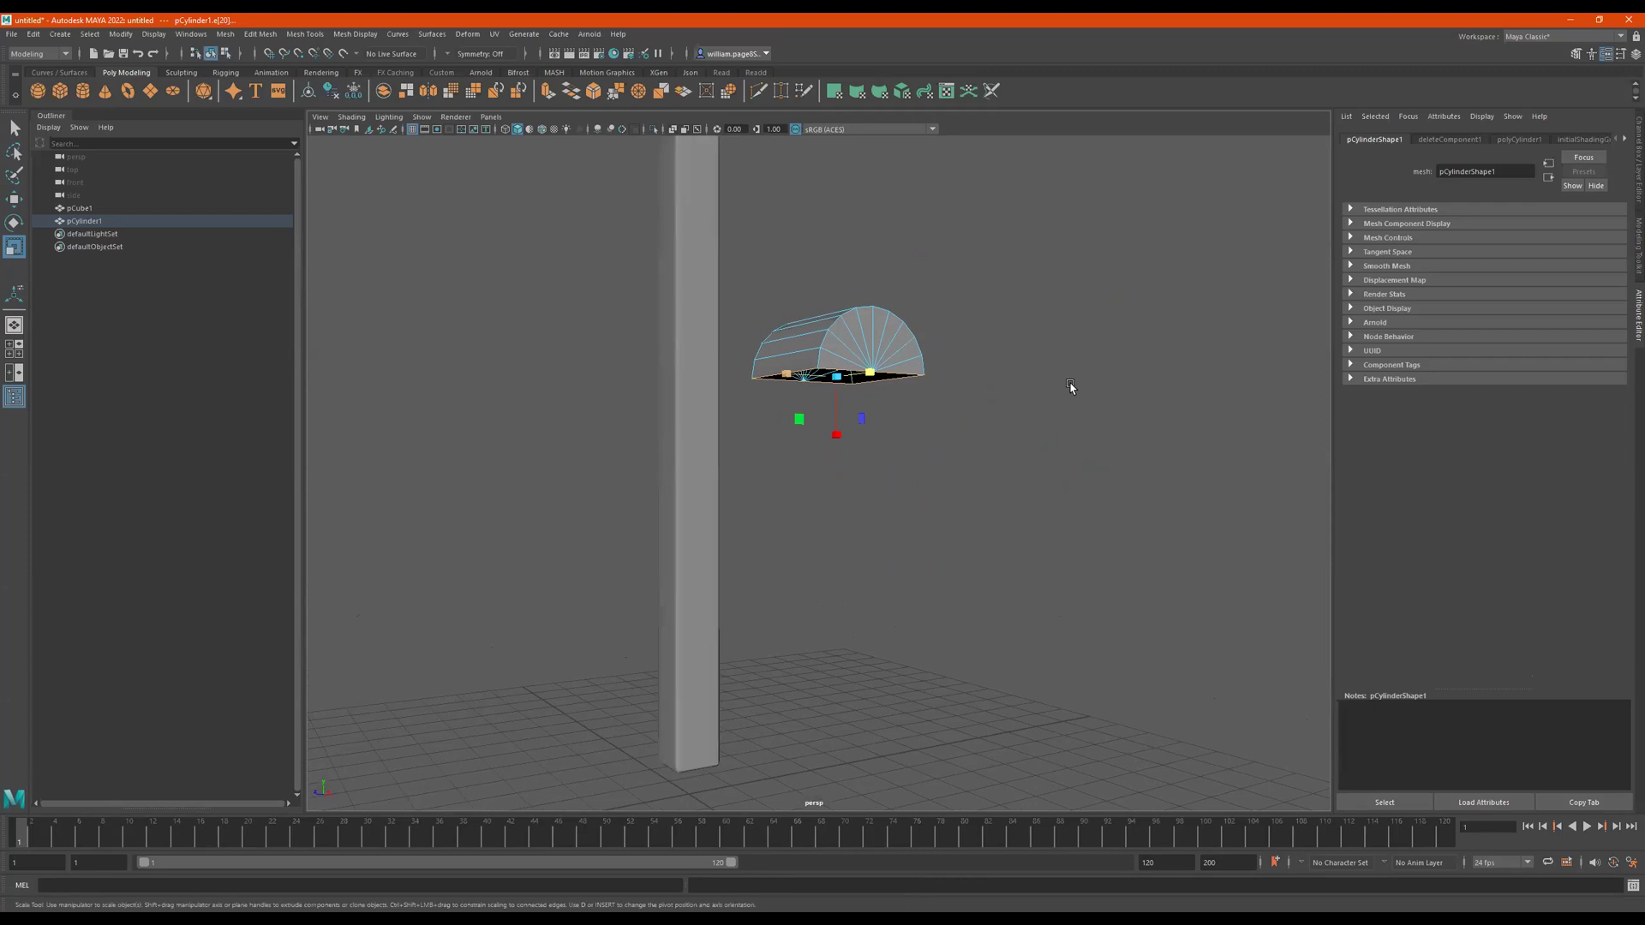
{"action": "left_click_drag", "start_coordinate": [929, 425], "coordinate": [965, 455], "text": "alt"}
{"action": "left_click", "coordinate": [938, 402]}
{"action": "left_click", "coordinate": [888, 391]}
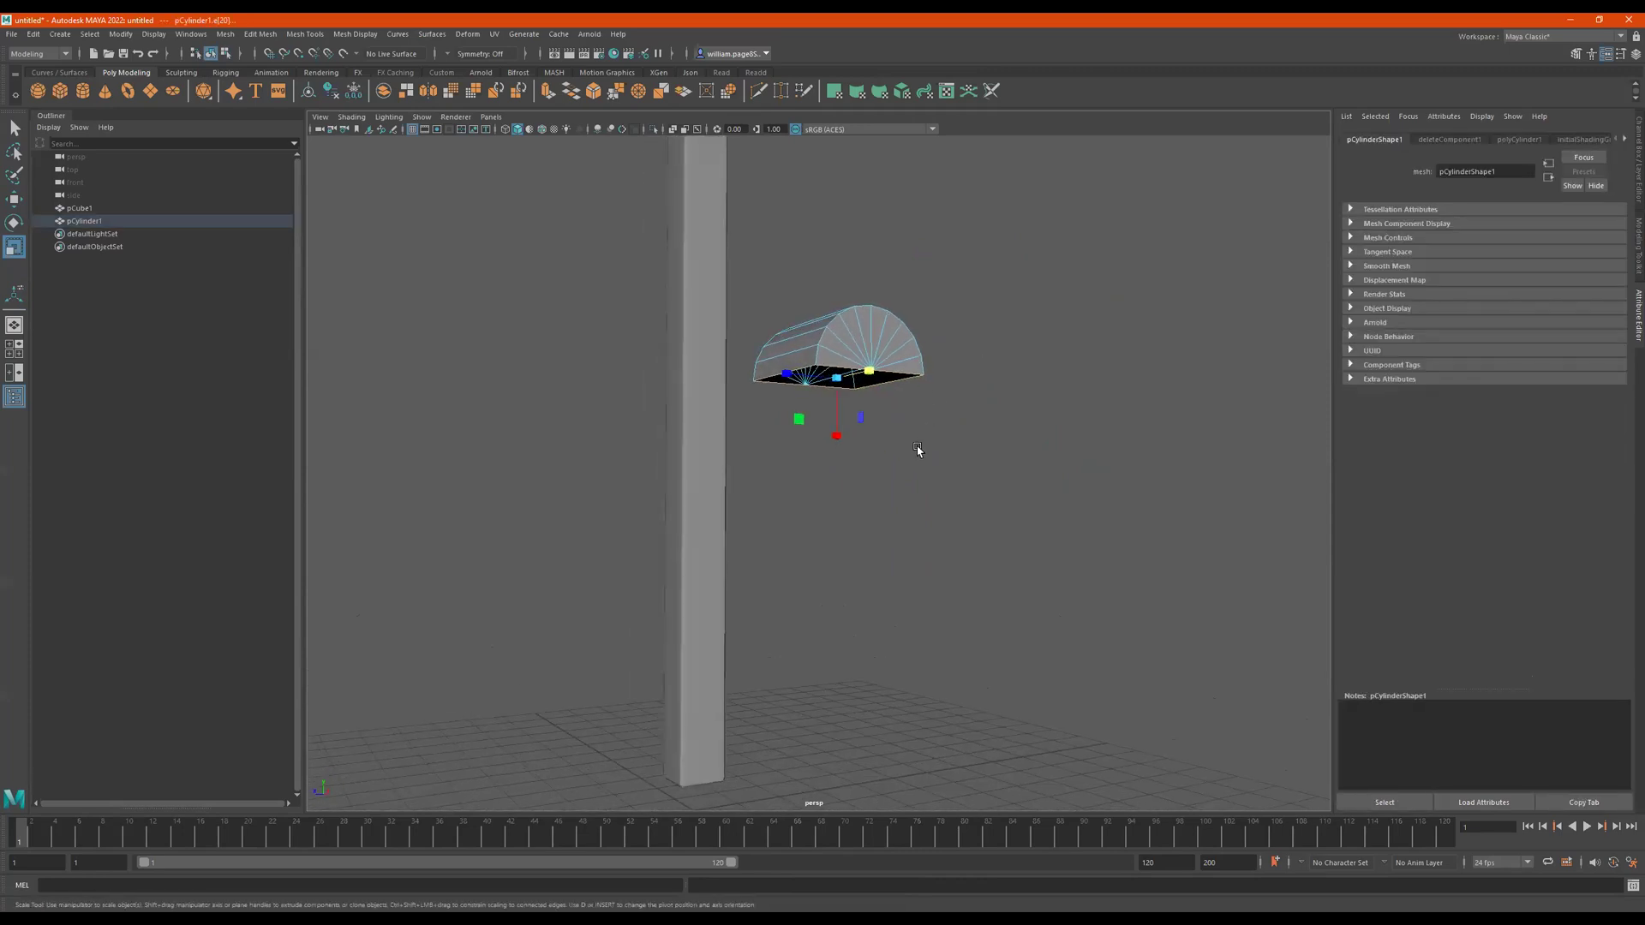
{"action": "right_click_drag", "start_coordinate": [925, 496], "coordinate": [962, 504], "text": "shift"}
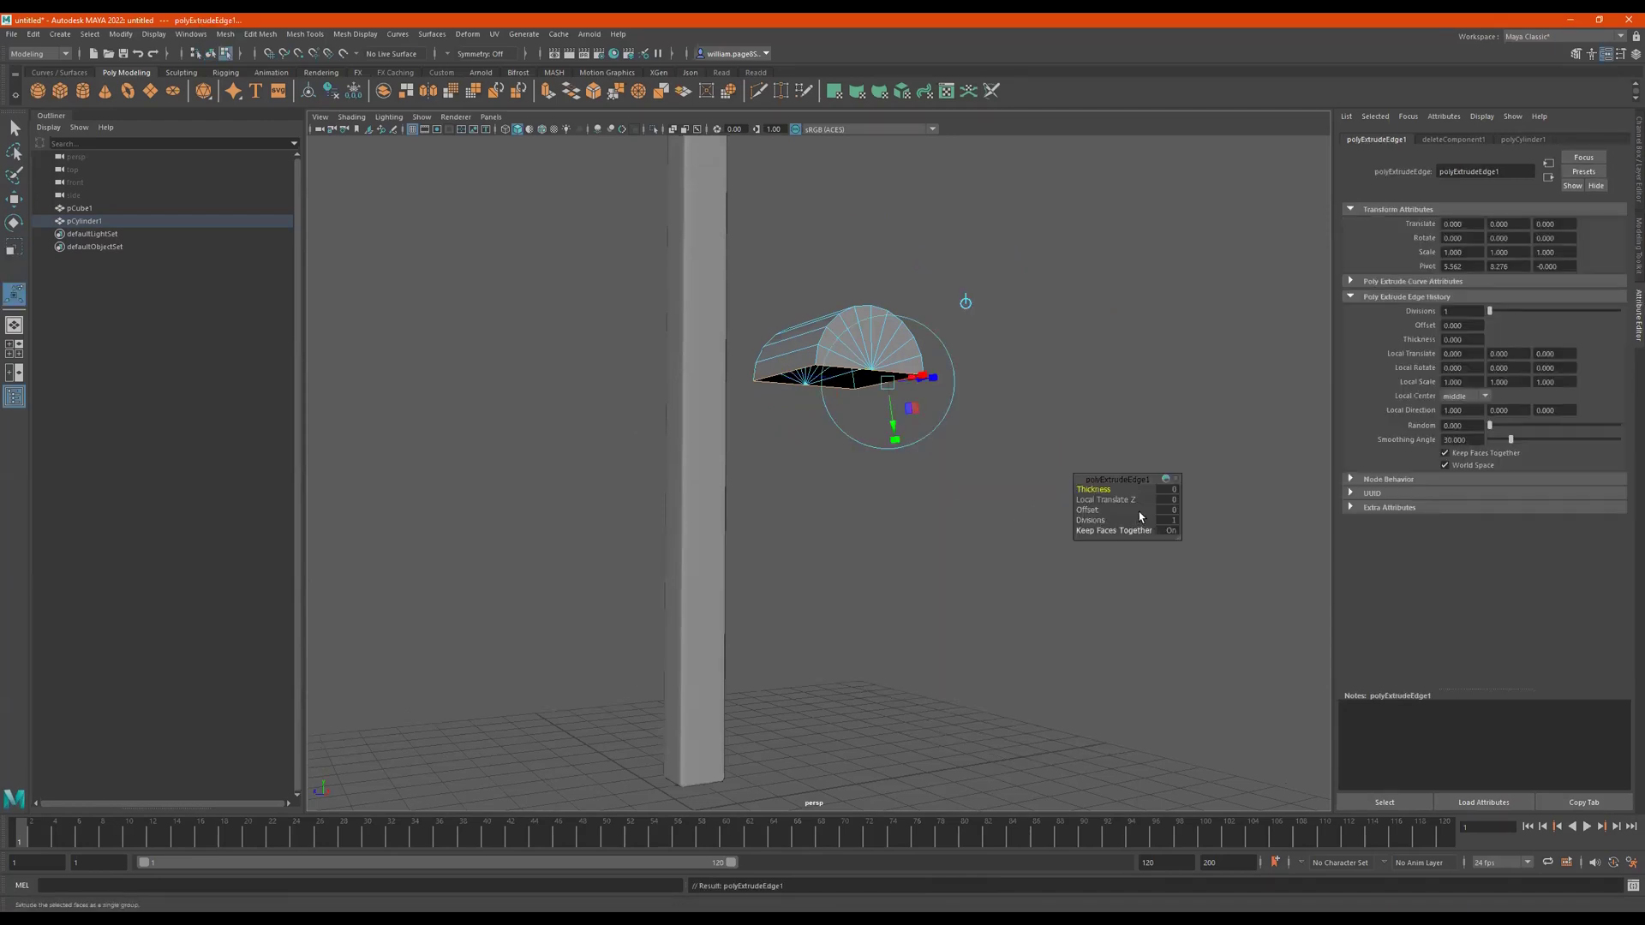
{"action": "left_click_drag", "start_coordinate": [934, 471], "coordinate": [942, 479], "text": "alt"}
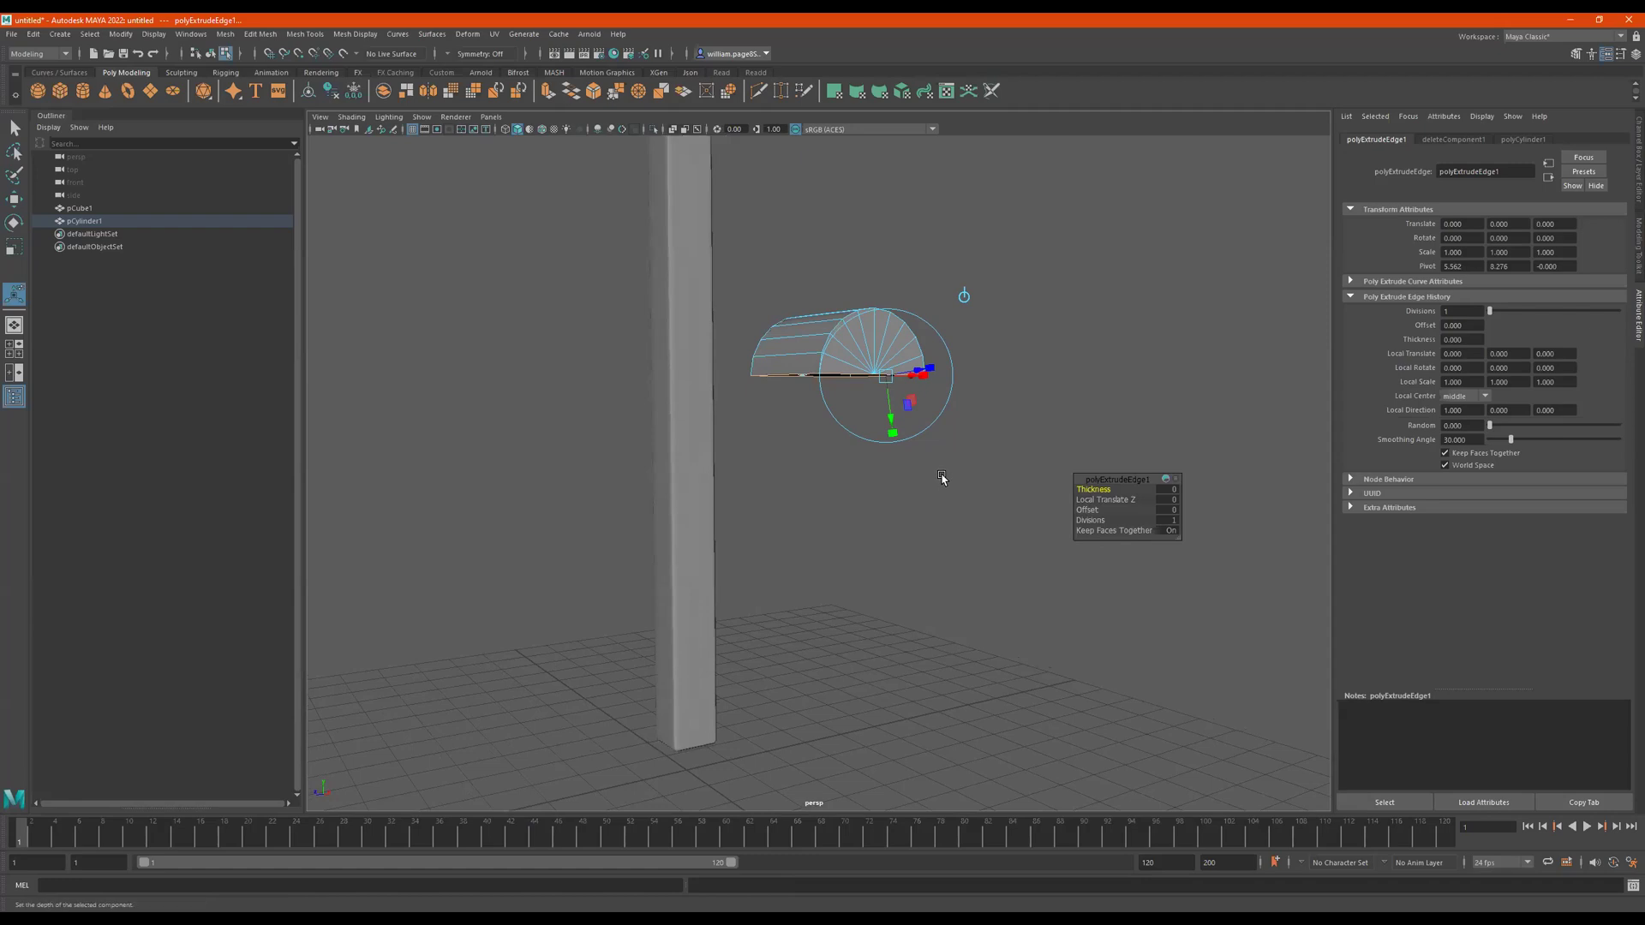
{"action": "key", "text": "e"}
{"action": "key", "text": "w"}
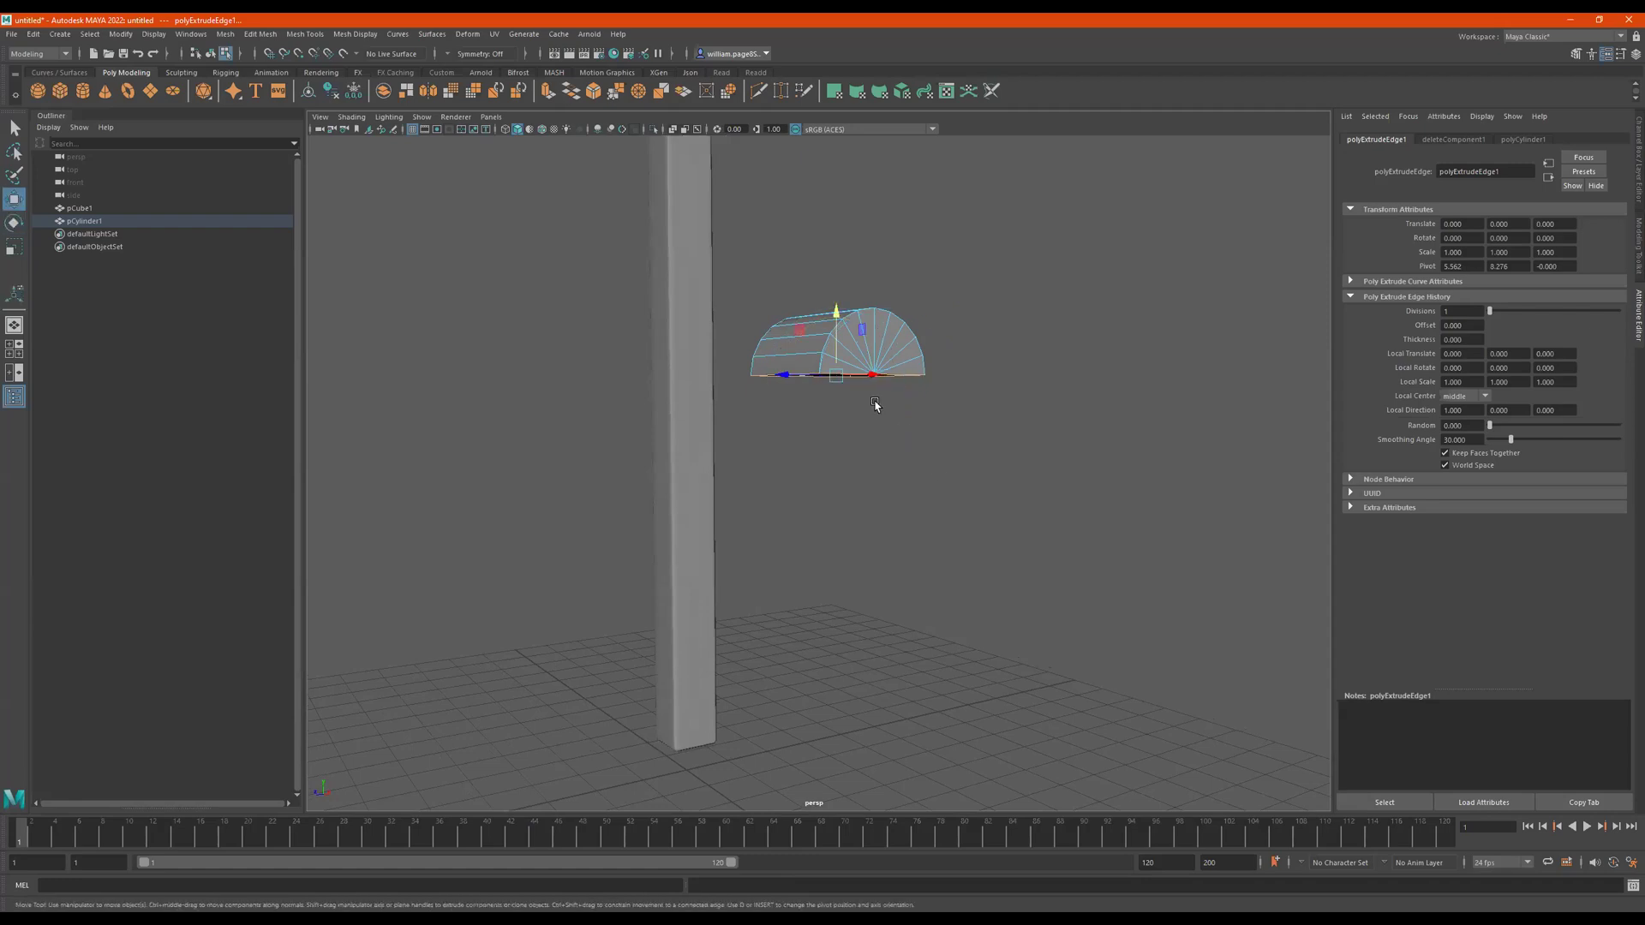
{"action": "left_click_drag", "start_coordinate": [928, 394], "coordinate": [908, 386], "text": "alt"}
{"action": "left_click_drag", "start_coordinate": [837, 316], "coordinate": [819, 512]}
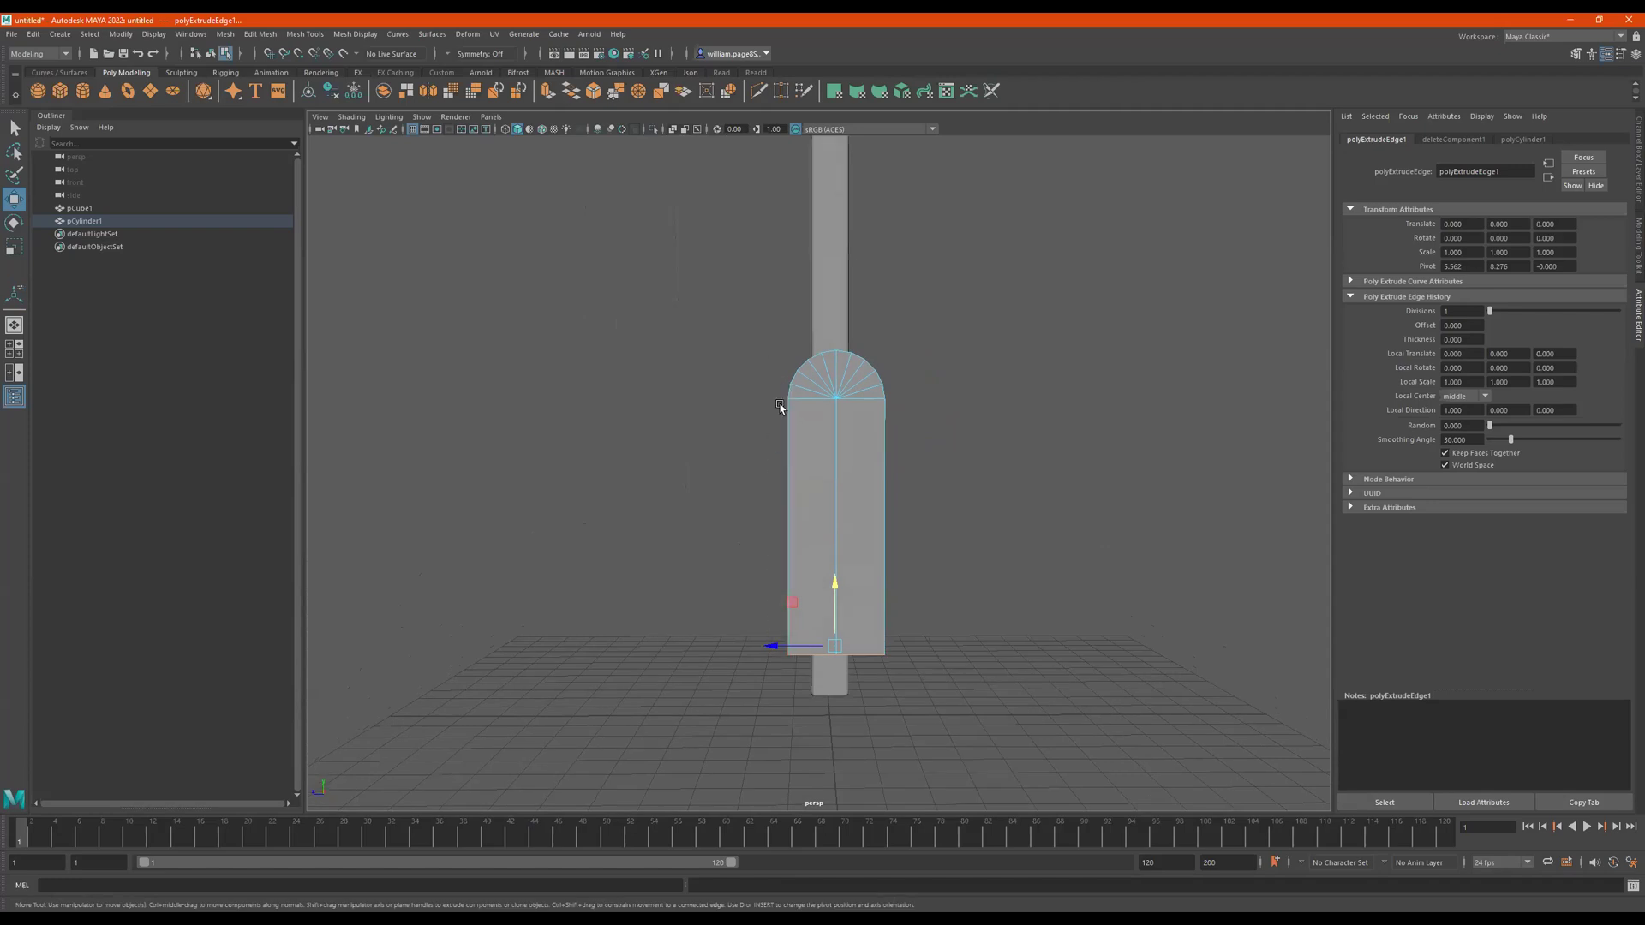
{"action": "left_click_drag", "start_coordinate": [829, 567], "coordinate": [903, 600], "text": "alt"}
{"action": "left_click_drag", "start_coordinate": [824, 527], "coordinate": [829, 758]}
Step: Raise the whole arched-top part vertically until its open underside sits above the ground plane
{"action": "left_click_drag", "start_coordinate": [947, 574], "coordinate": [829, 680], "text": "alt"}
{"action": "left_click_drag", "start_coordinate": [877, 595], "coordinate": [845, 562], "text": "alt"}
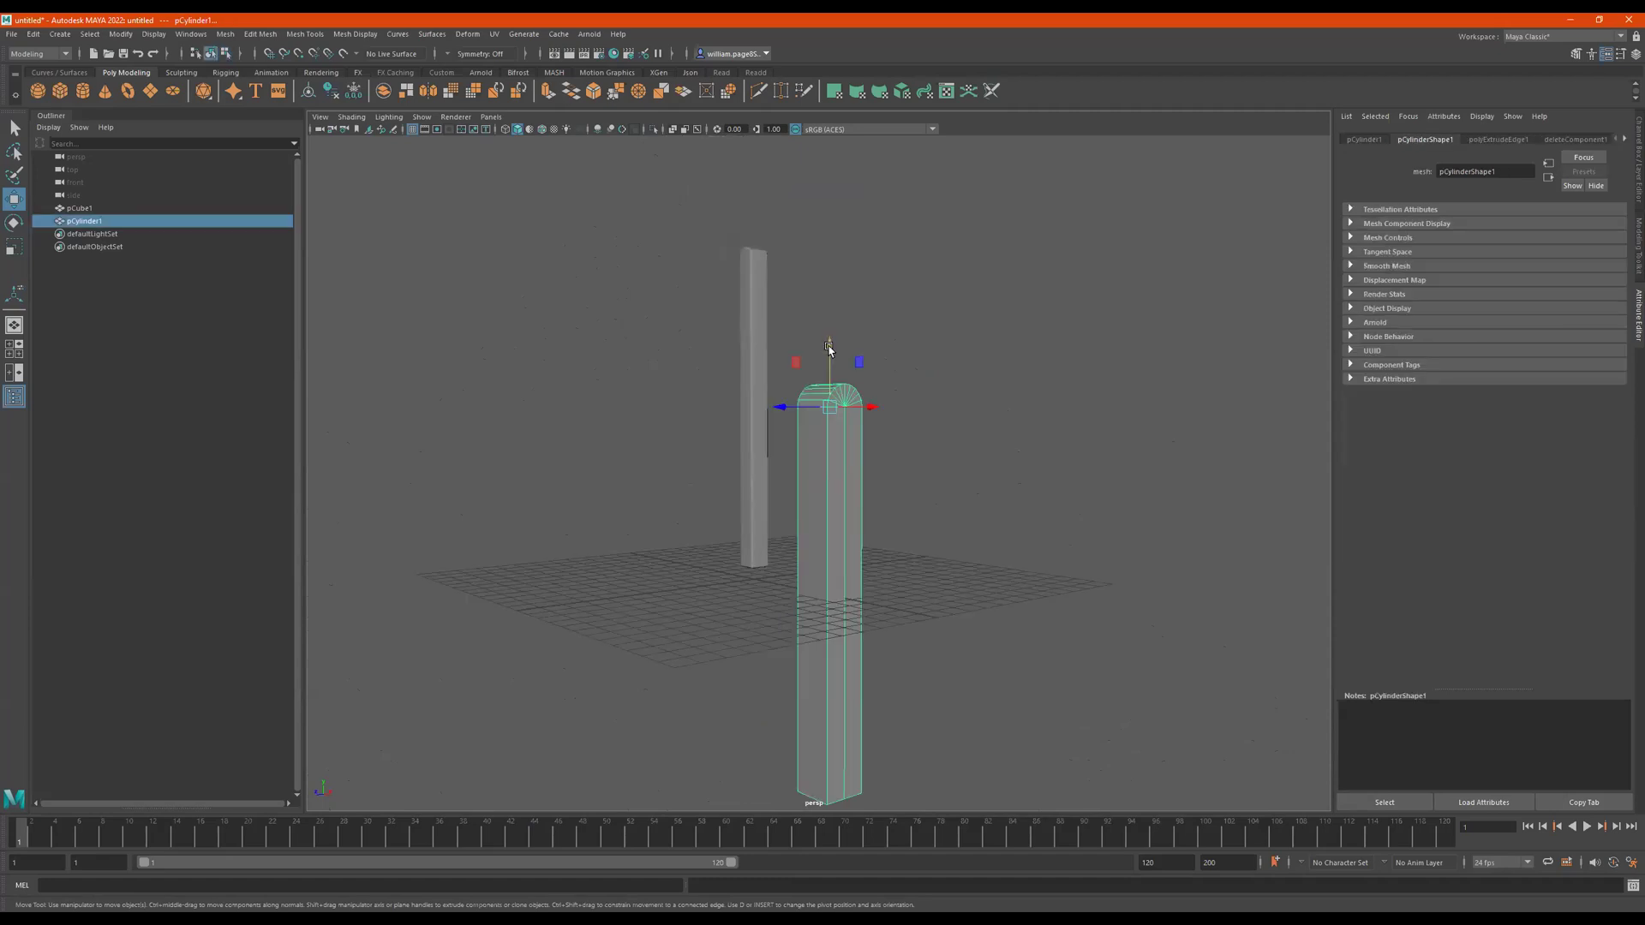
{"action": "left_click_drag", "start_coordinate": [831, 347], "coordinate": [863, 133]}
{"action": "left_click_drag", "start_coordinate": [864, 279], "coordinate": [862, 247], "text": "alt"}
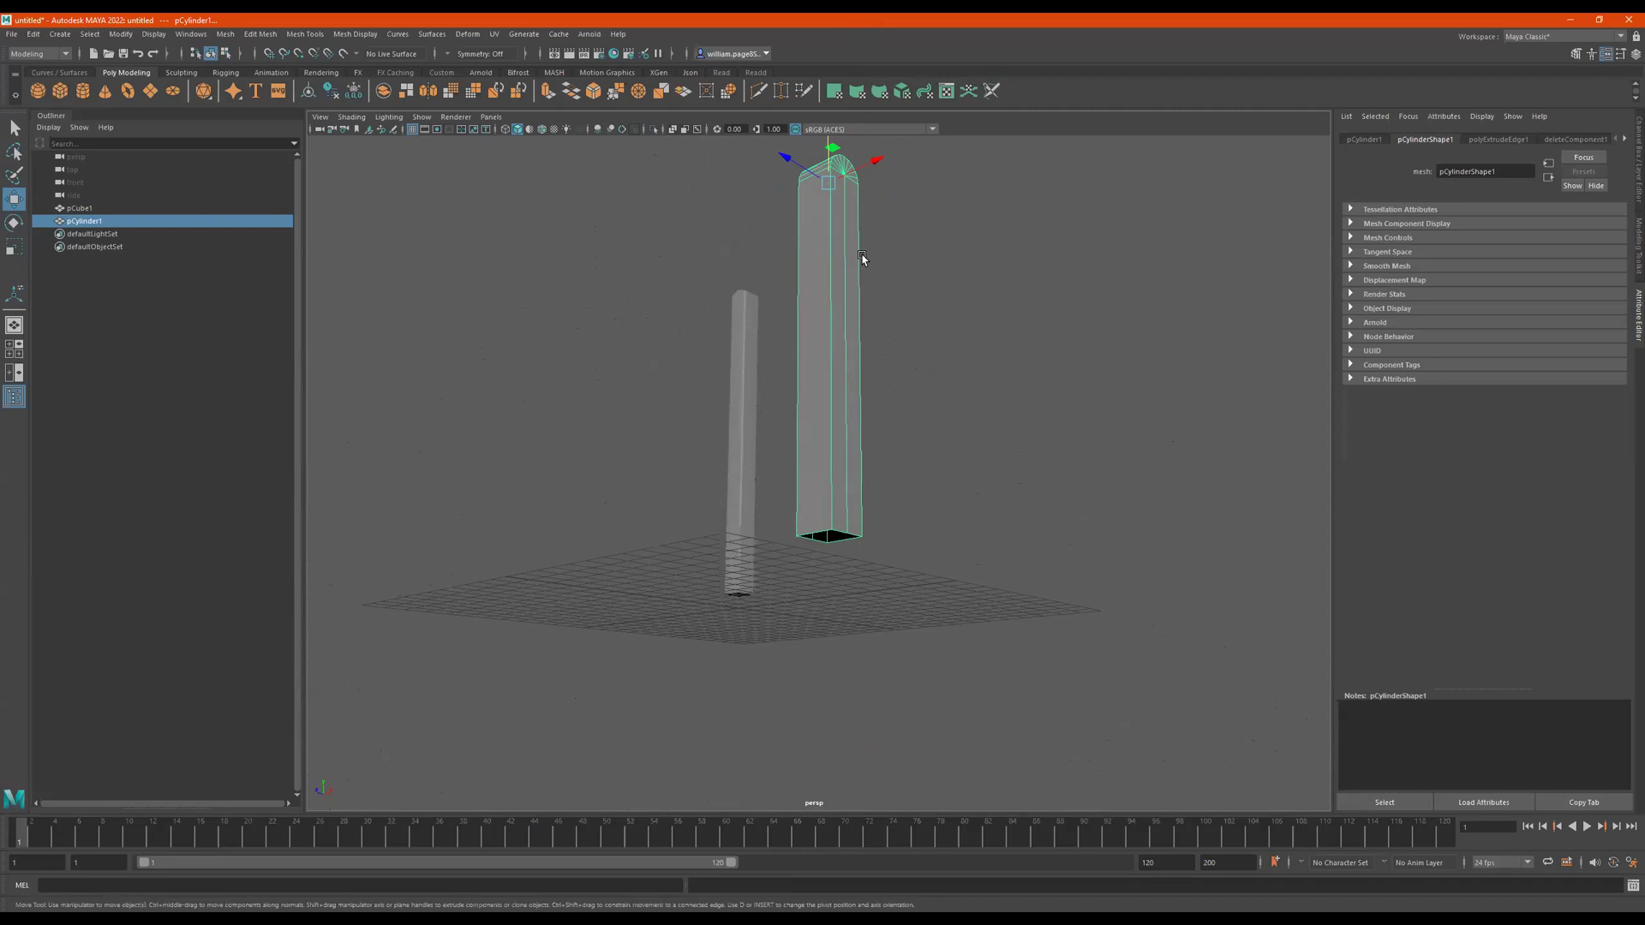
{"action": "middle_click_drag", "start_coordinate": [879, 523], "coordinate": [870, 520], "text": "alt"}
{"action": "left_click_drag", "start_coordinate": [869, 520], "coordinate": [984, 525], "text": "alt"}
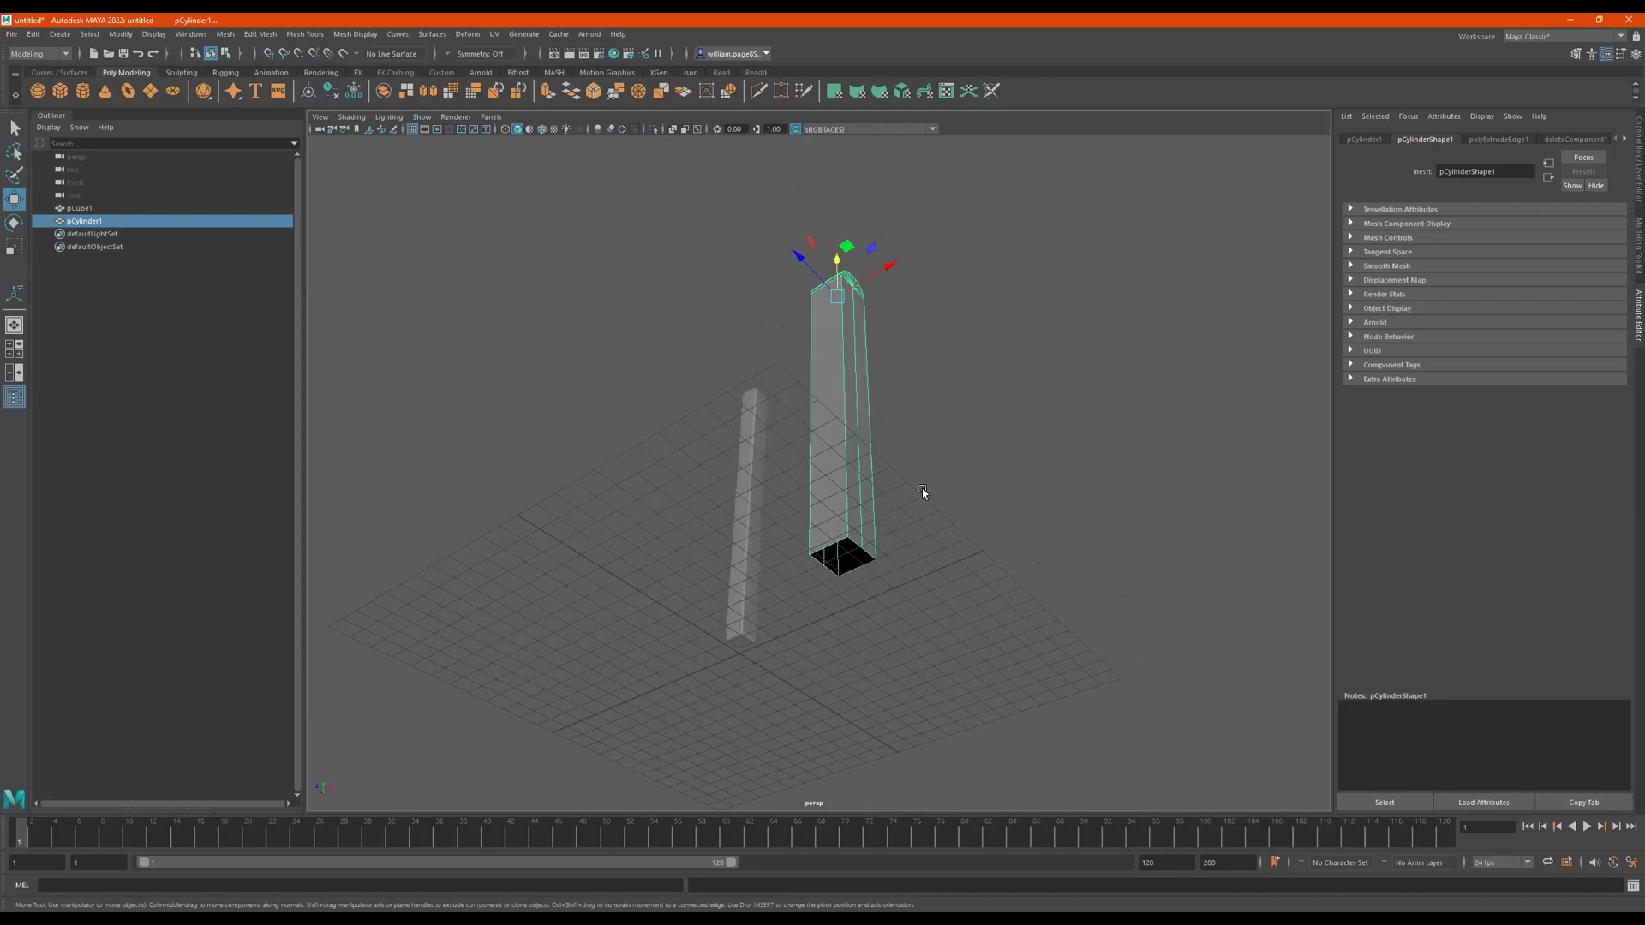
Step: Hide the viewport grid
{"action": "left_click", "coordinate": [413, 129]}
{"action": "left_click", "coordinate": [423, 119]}
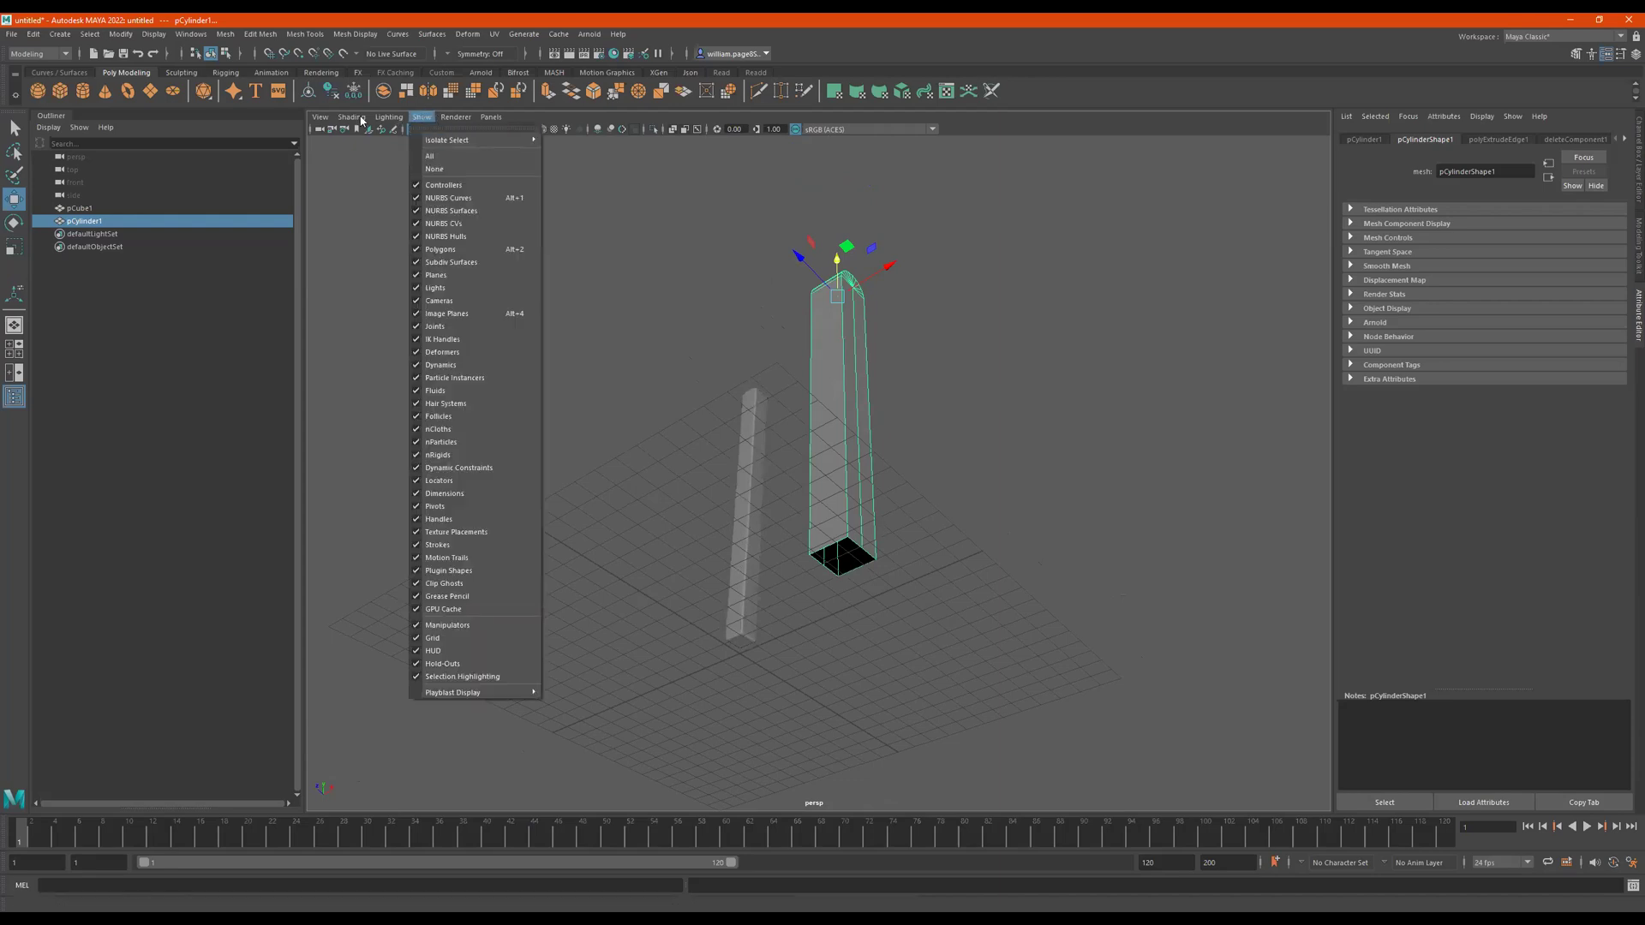
{"action": "mouse_move", "coordinate": [334, 121]}
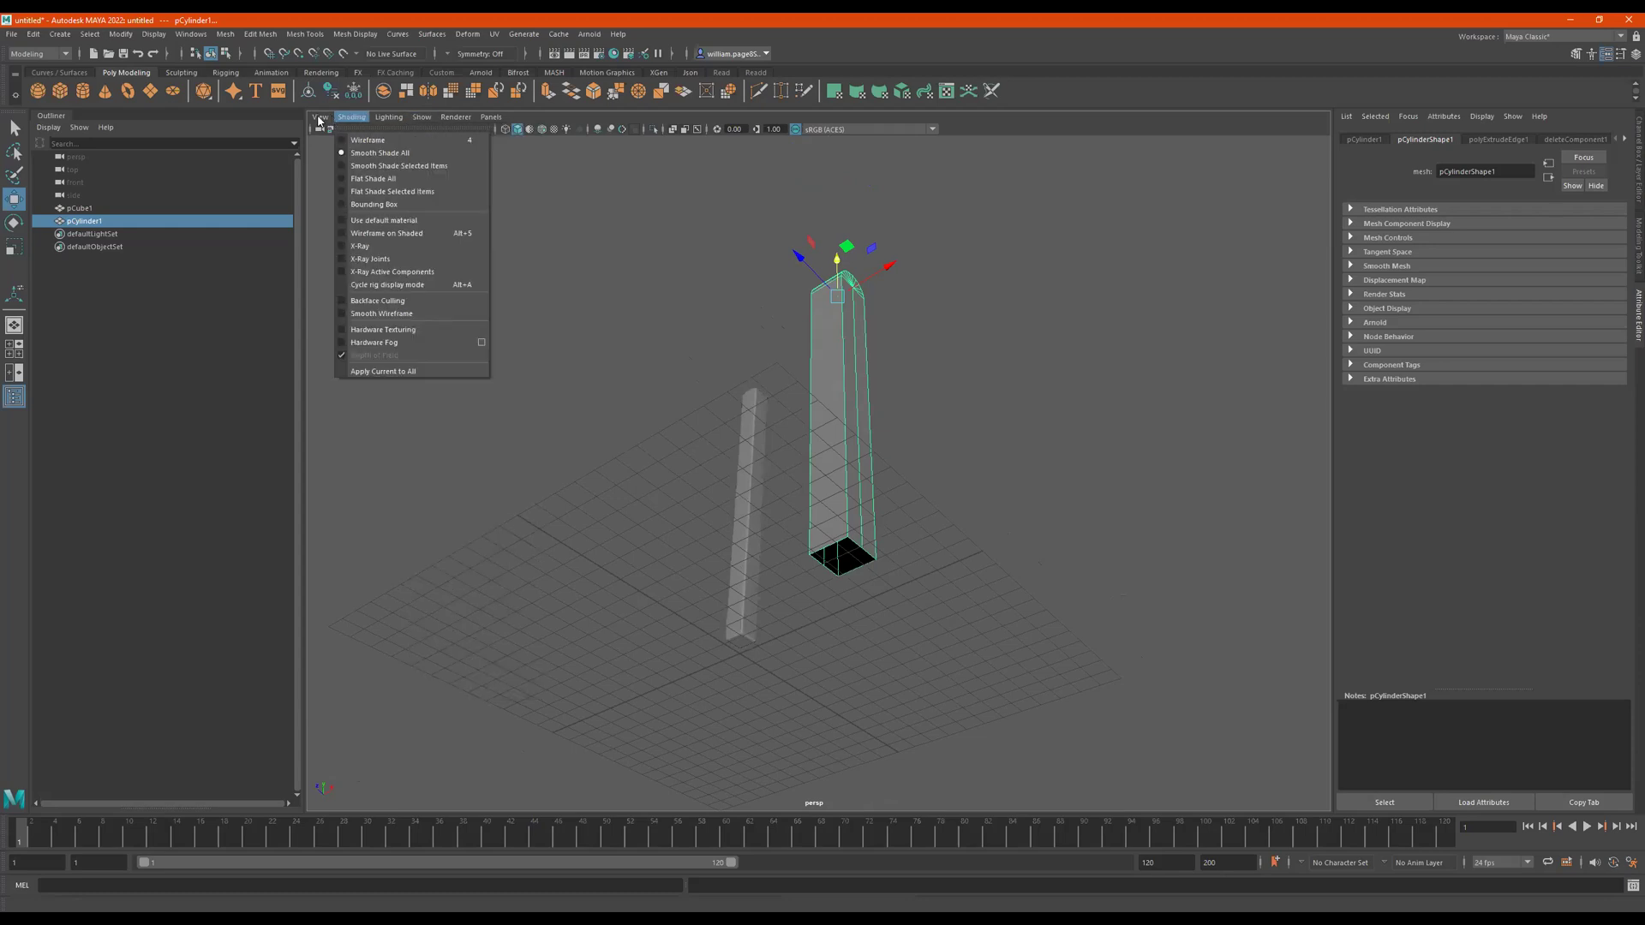
{"action": "left_click", "coordinate": [646, 275]}
{"action": "left_click", "coordinate": [834, 480]}
{"action": "left_click_drag", "start_coordinate": [835, 479], "coordinate": [759, 469], "text": "alt"}
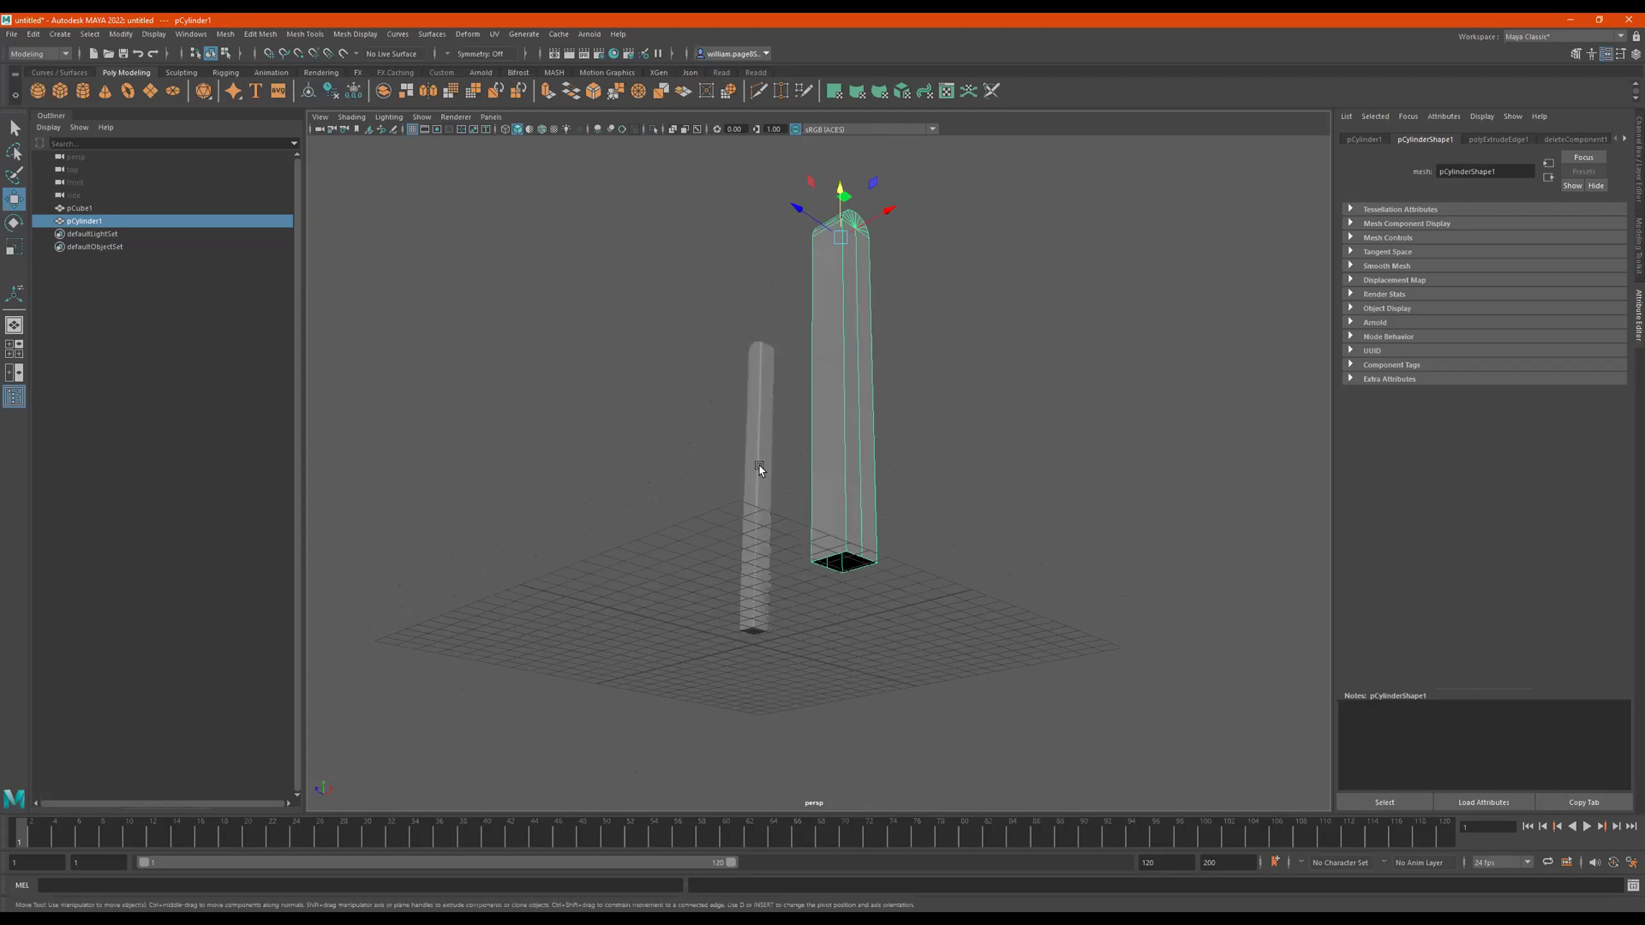
{"action": "left_click", "coordinate": [412, 129]}
Step: Bridge two opposite border edges to close one half of the arched part's open underside
{"action": "scroll", "coordinate": [927, 512], "scroll_direction": "up", "scroll_amount": 10}
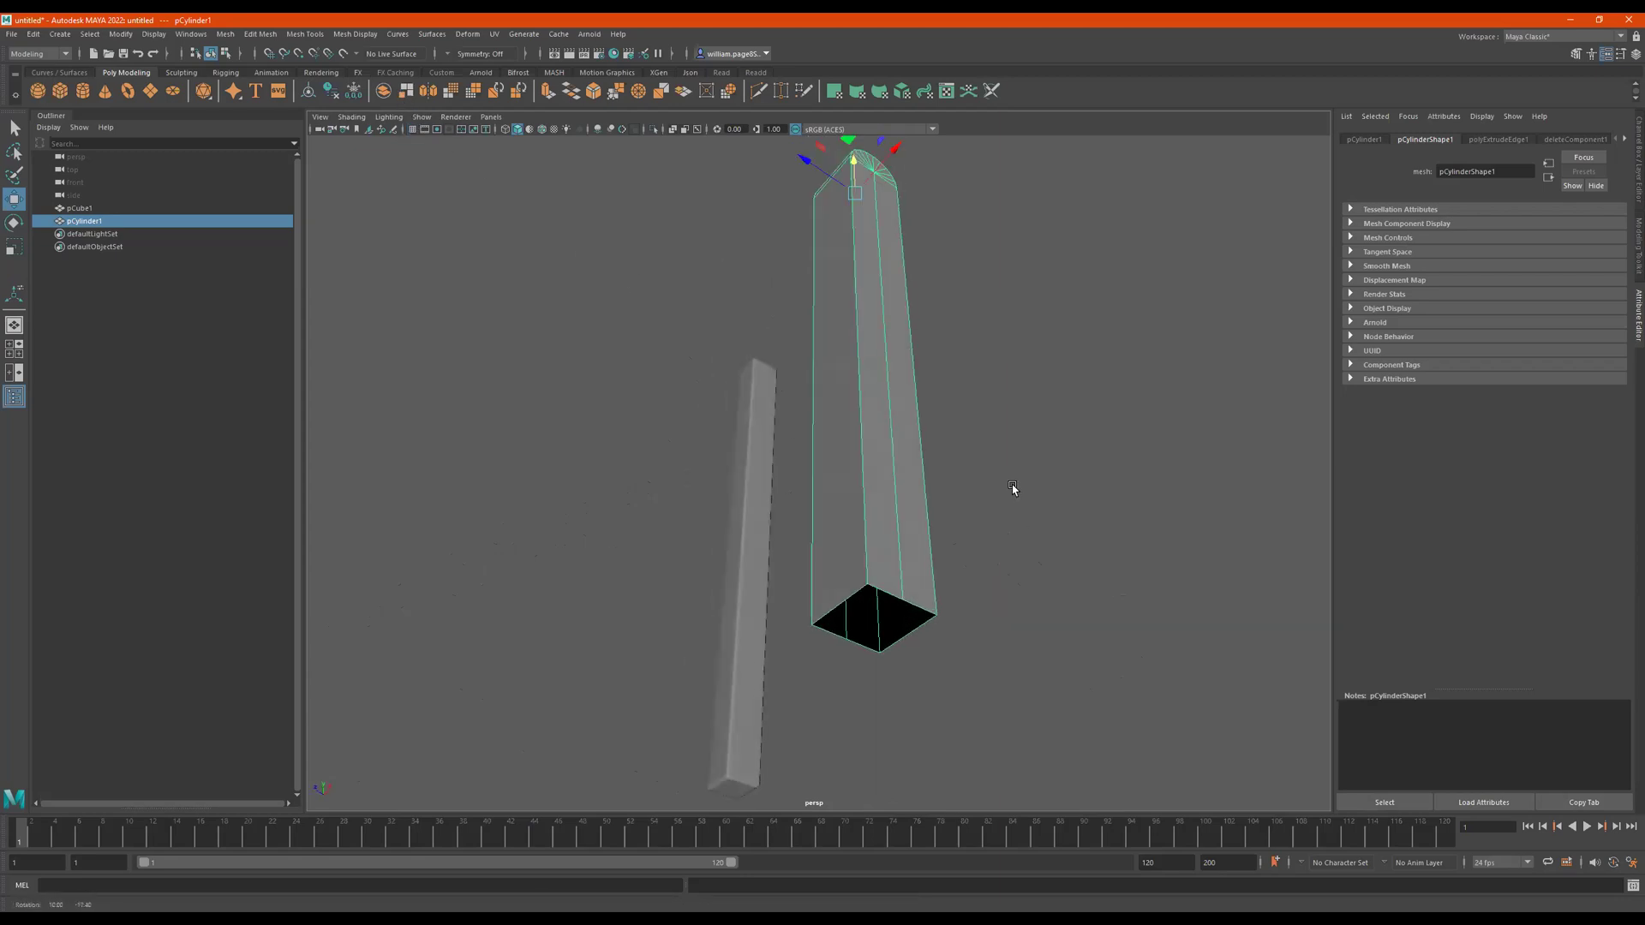
{"action": "left_click_drag", "start_coordinate": [842, 486], "coordinate": [830, 430], "text": "alt"}
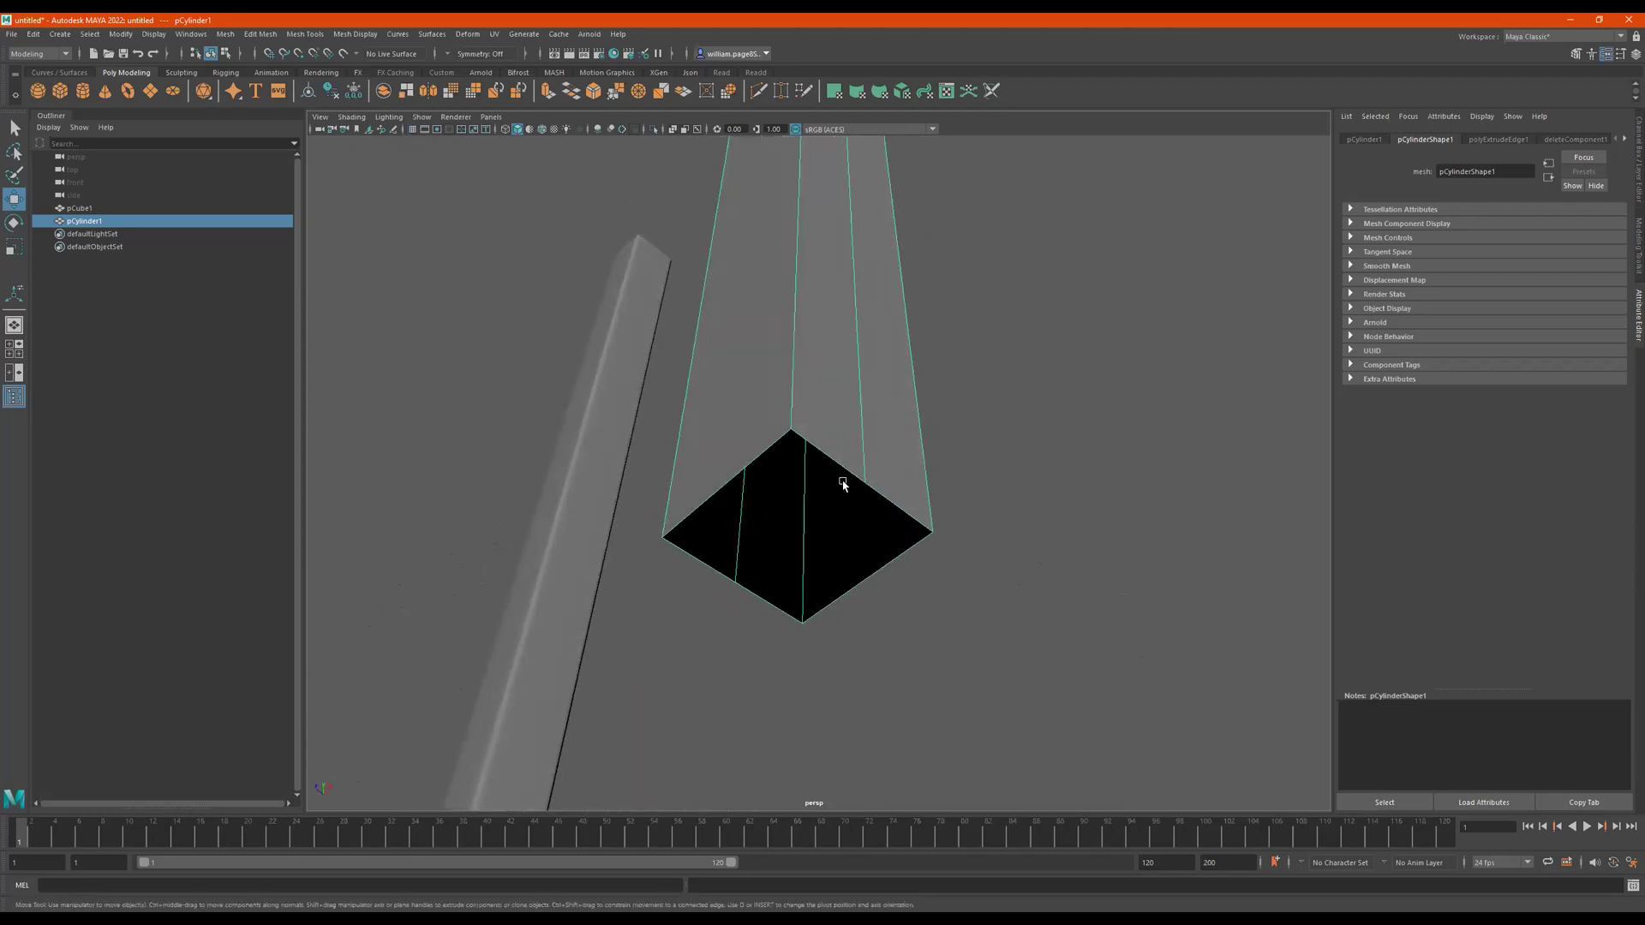
{"action": "left_click_drag", "start_coordinate": [738, 467], "coordinate": [789, 493], "text": "alt"}
{"action": "right_click_drag", "start_coordinate": [791, 491], "coordinate": [775, 336]}
{"action": "left_click", "coordinate": [801, 495]}
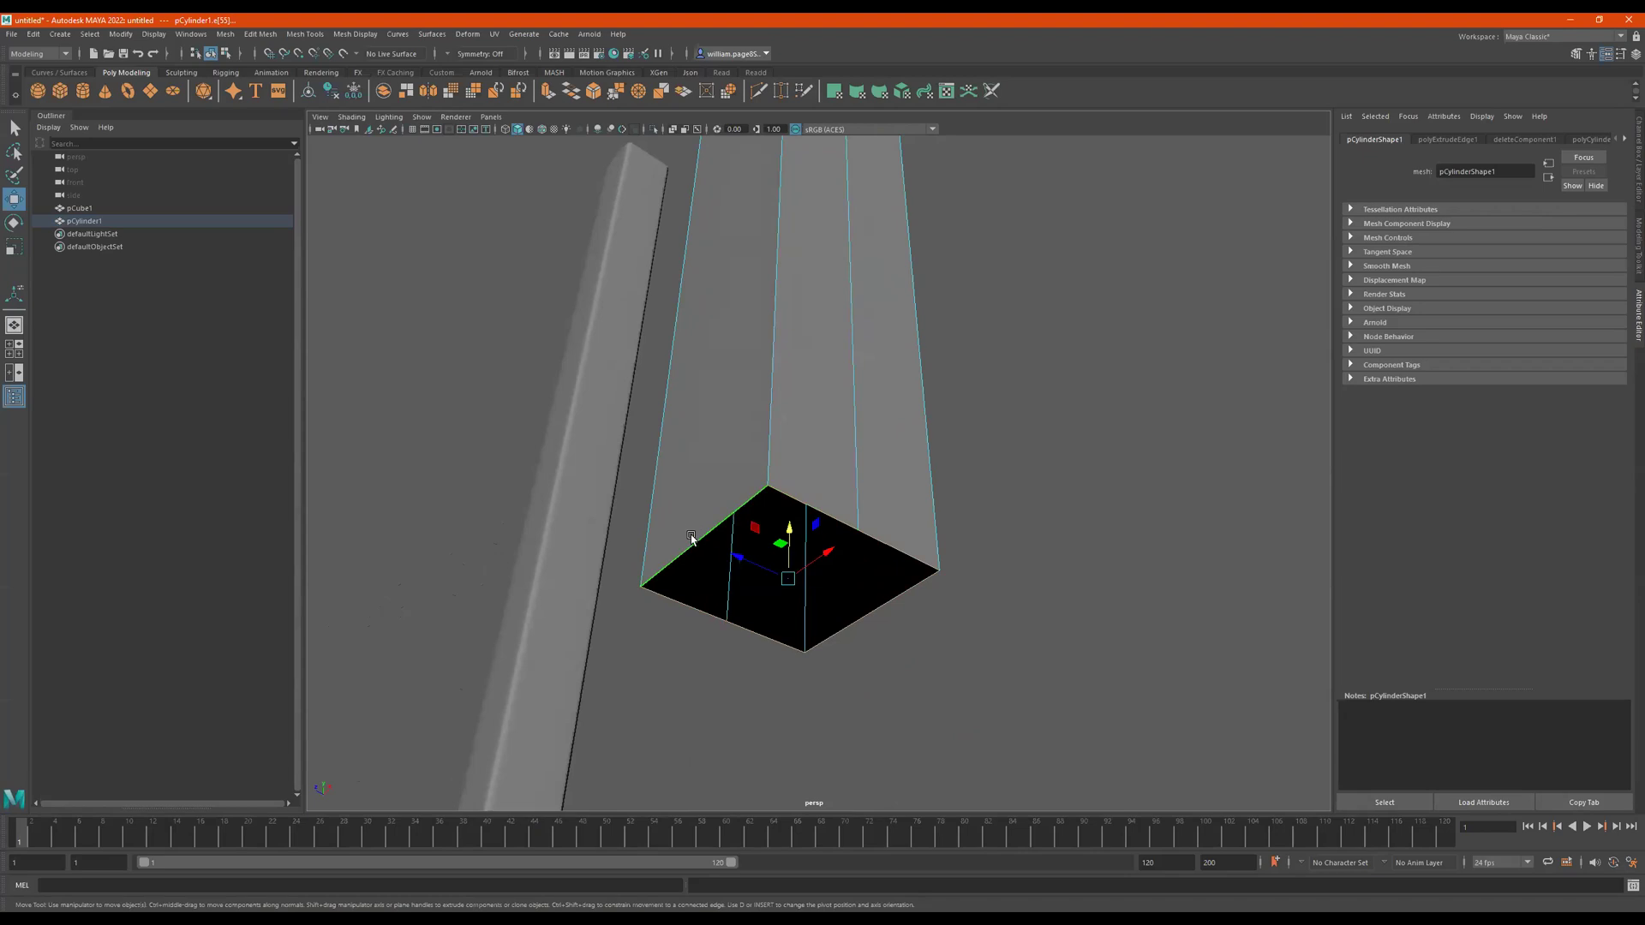
{"action": "left_click", "coordinate": [792, 505]}
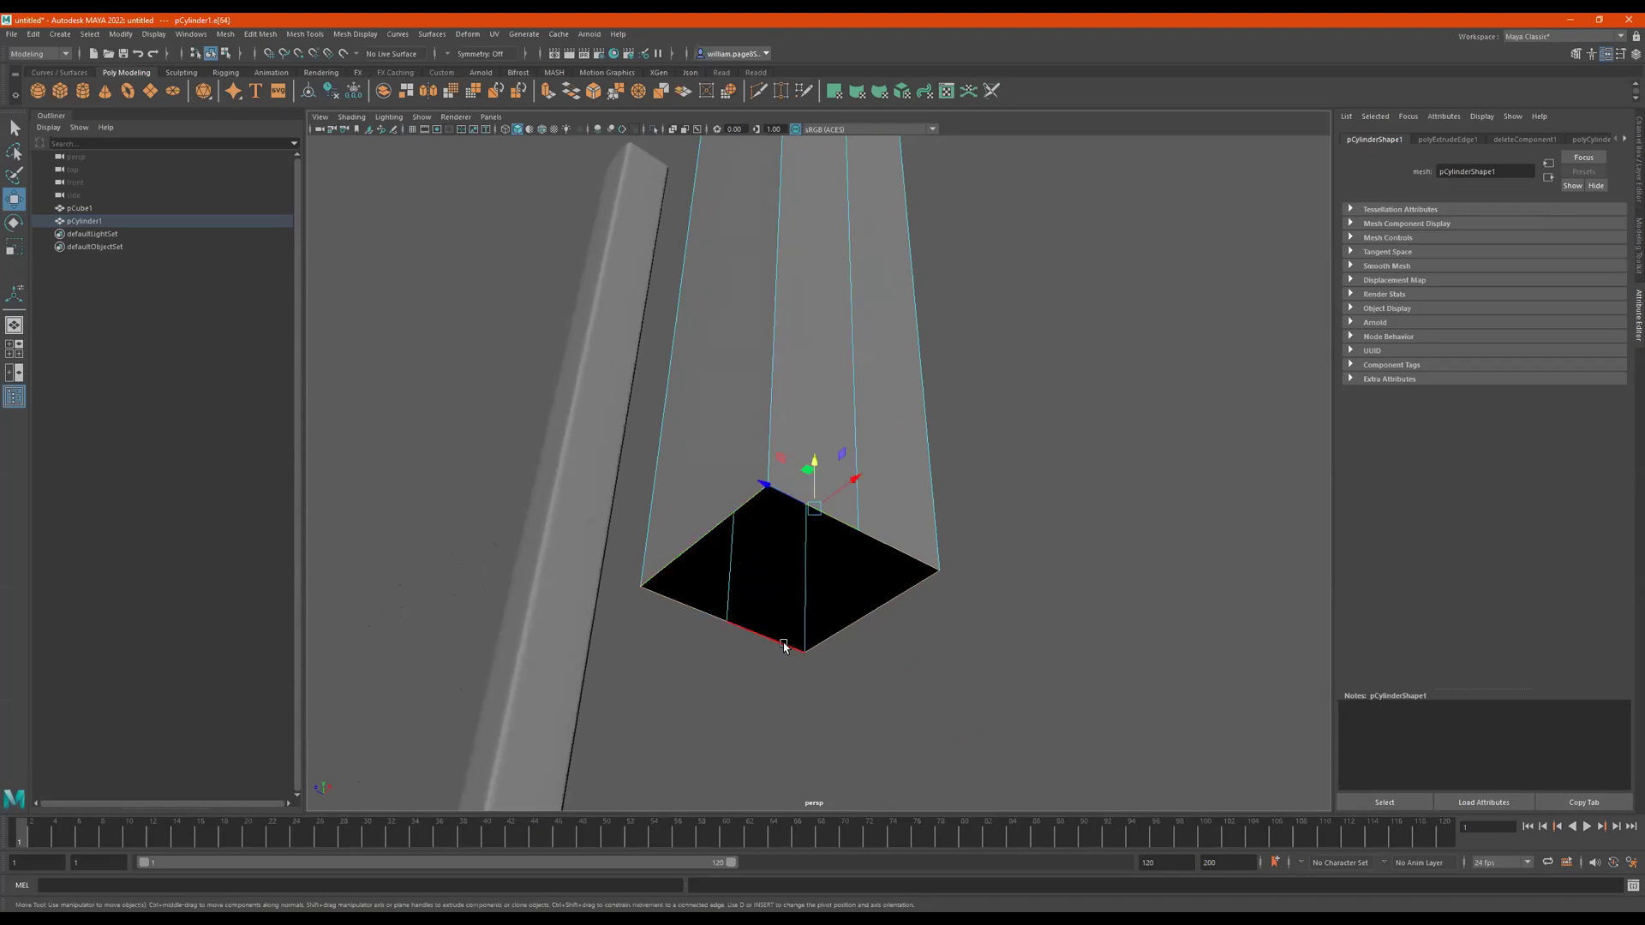
{"action": "left_click", "coordinate": [688, 622]}
{"action": "right_click_drag", "start_coordinate": [699, 641], "coordinate": [692, 781], "text": "shift"}
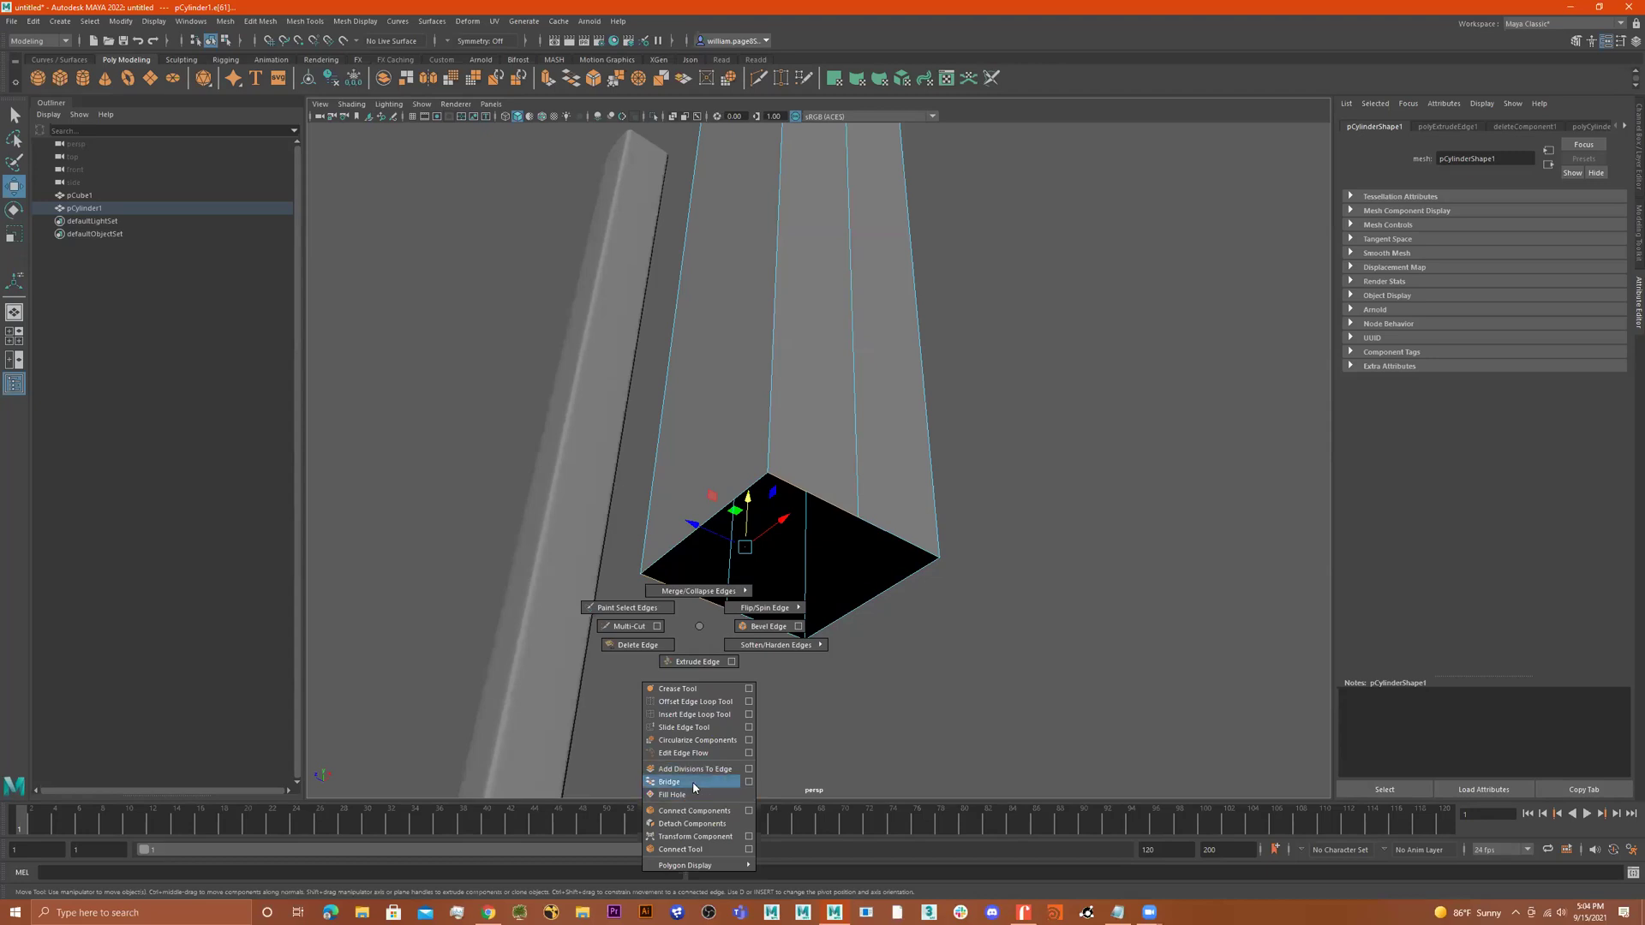
{"action": "left_click_drag", "start_coordinate": [922, 596], "coordinate": [893, 575], "text": "alt"}
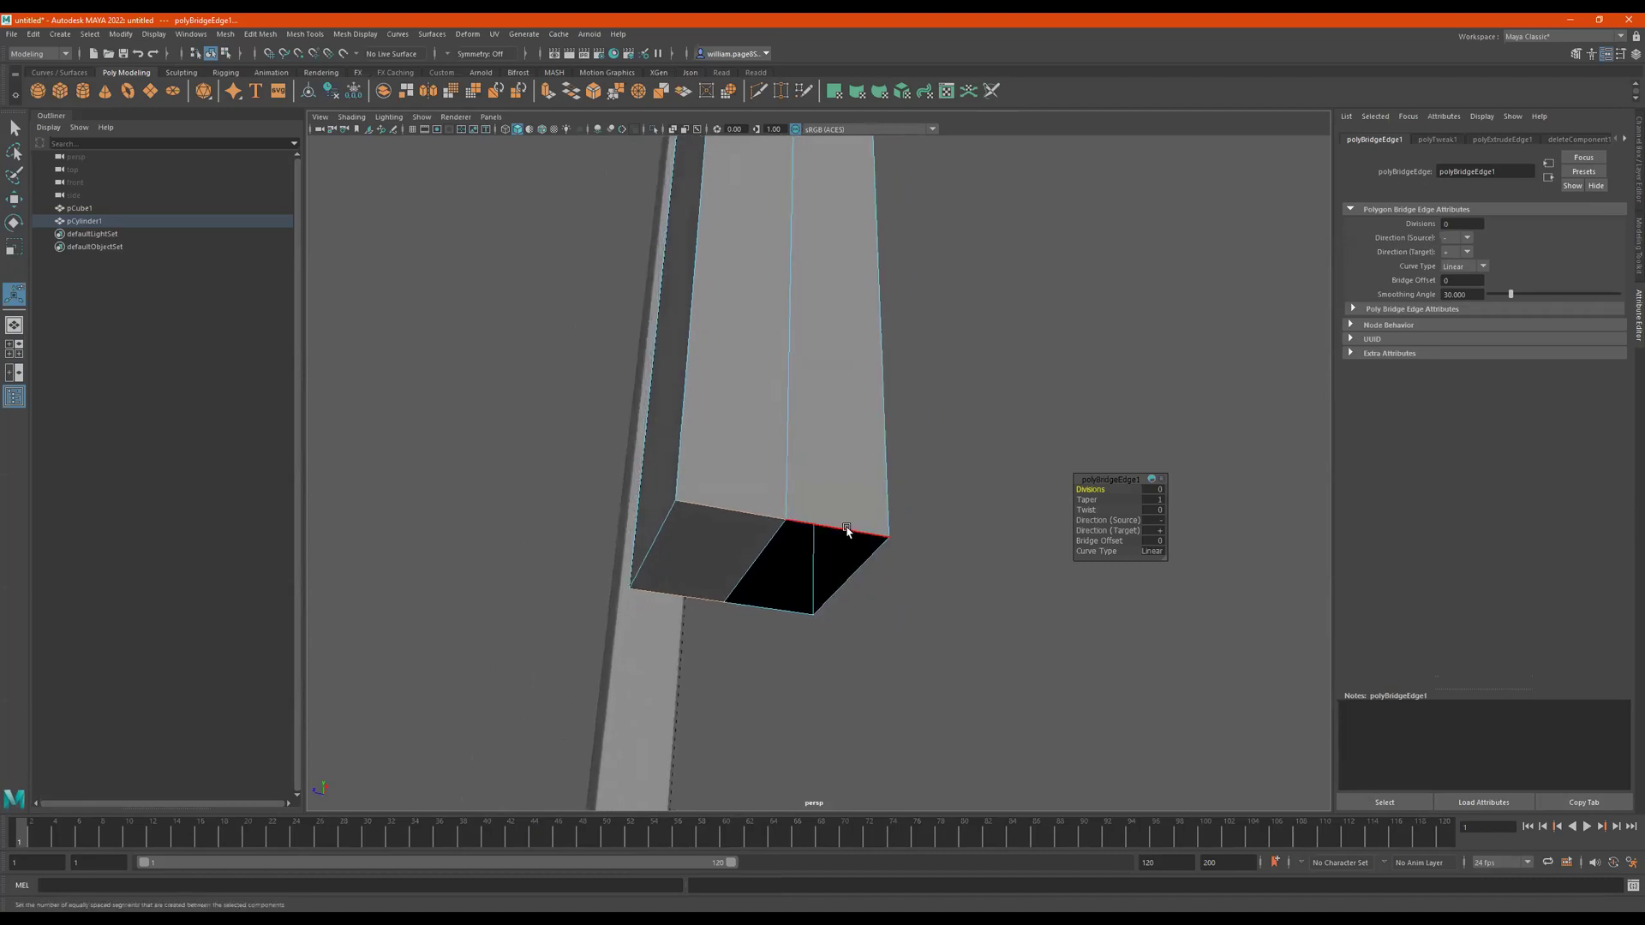
Step: Bridge the remaining pair of opposite edges to close the other half of the underside
{"action": "key", "text": "q"}
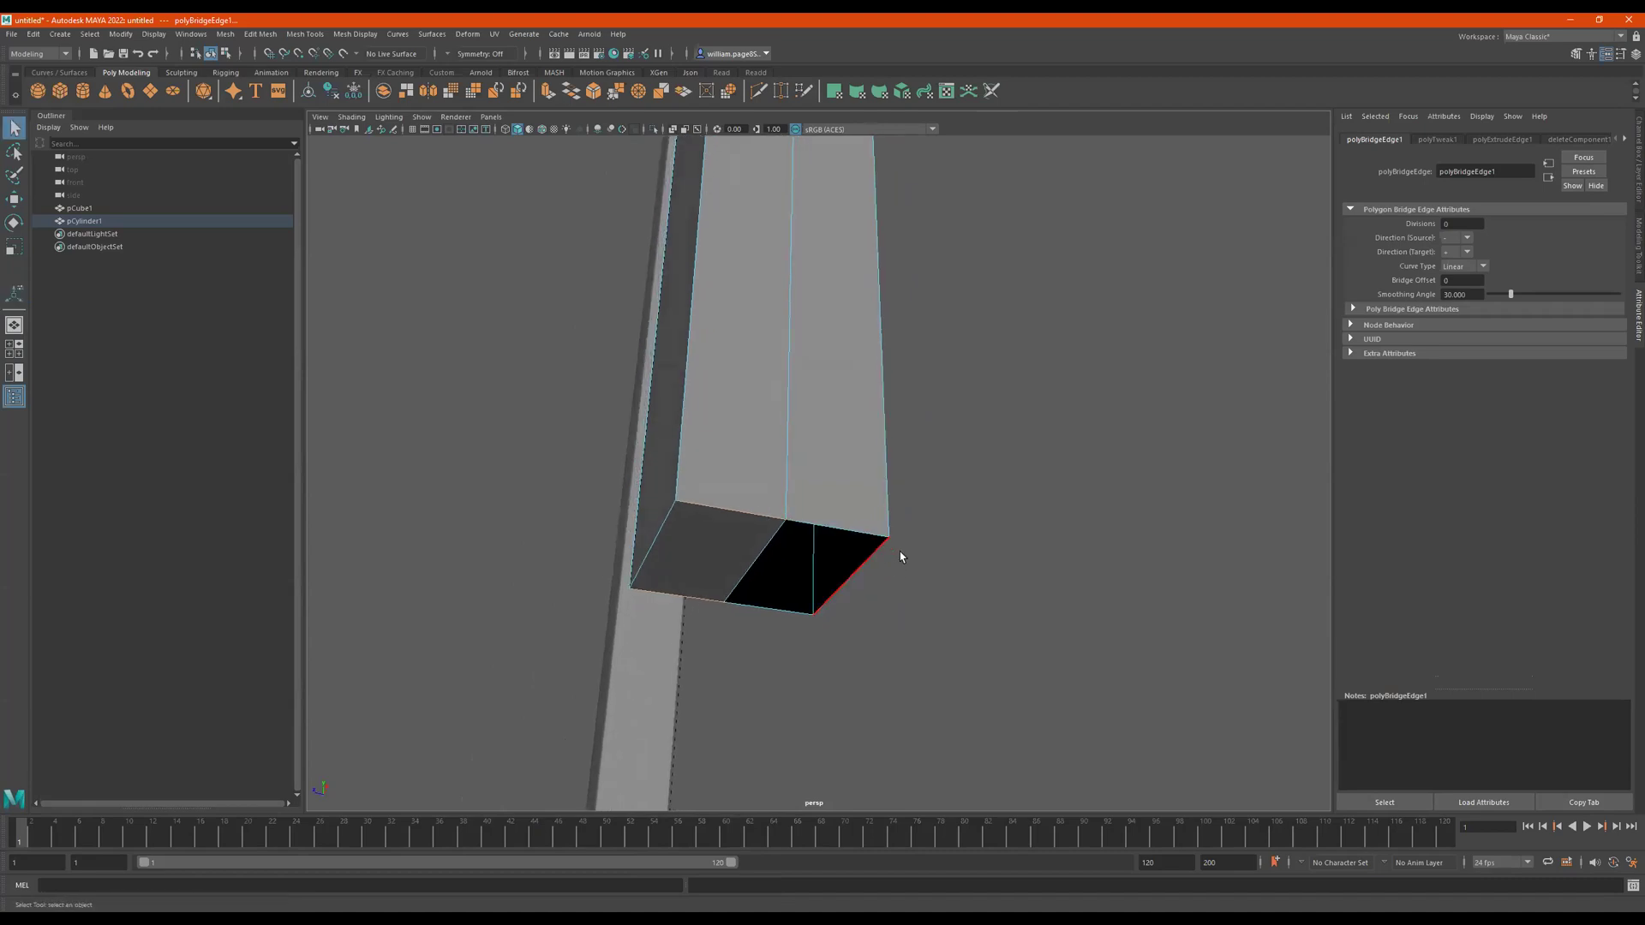
{"action": "left_click", "coordinate": [819, 532]}
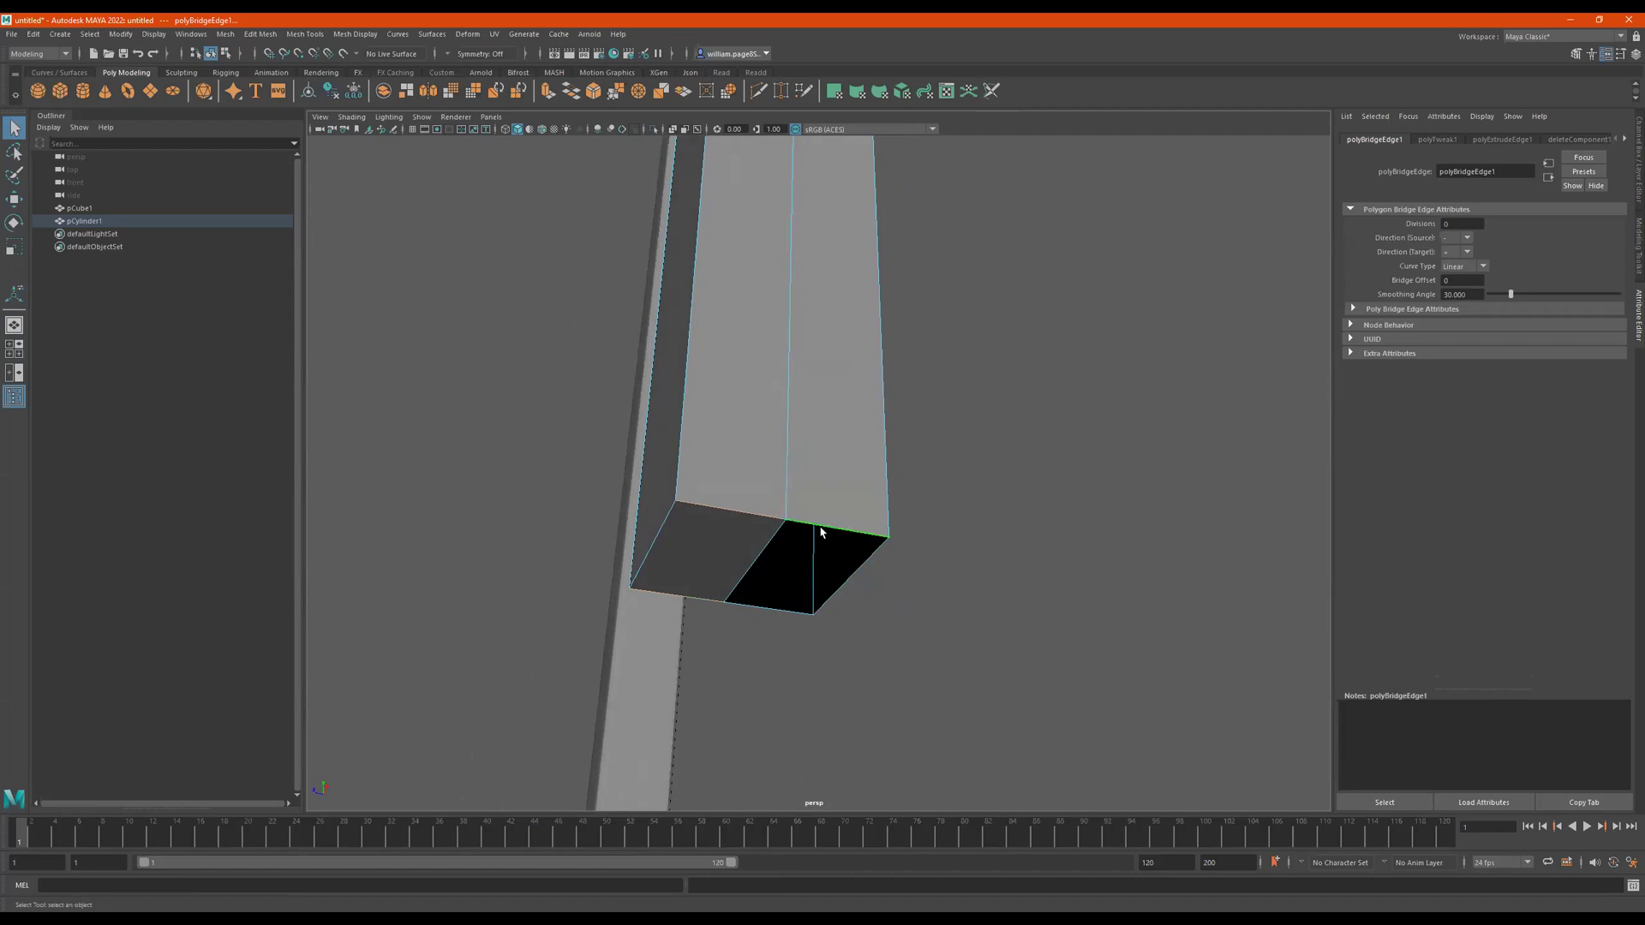
{"action": "left_click", "coordinate": [770, 611], "text": "shift"}
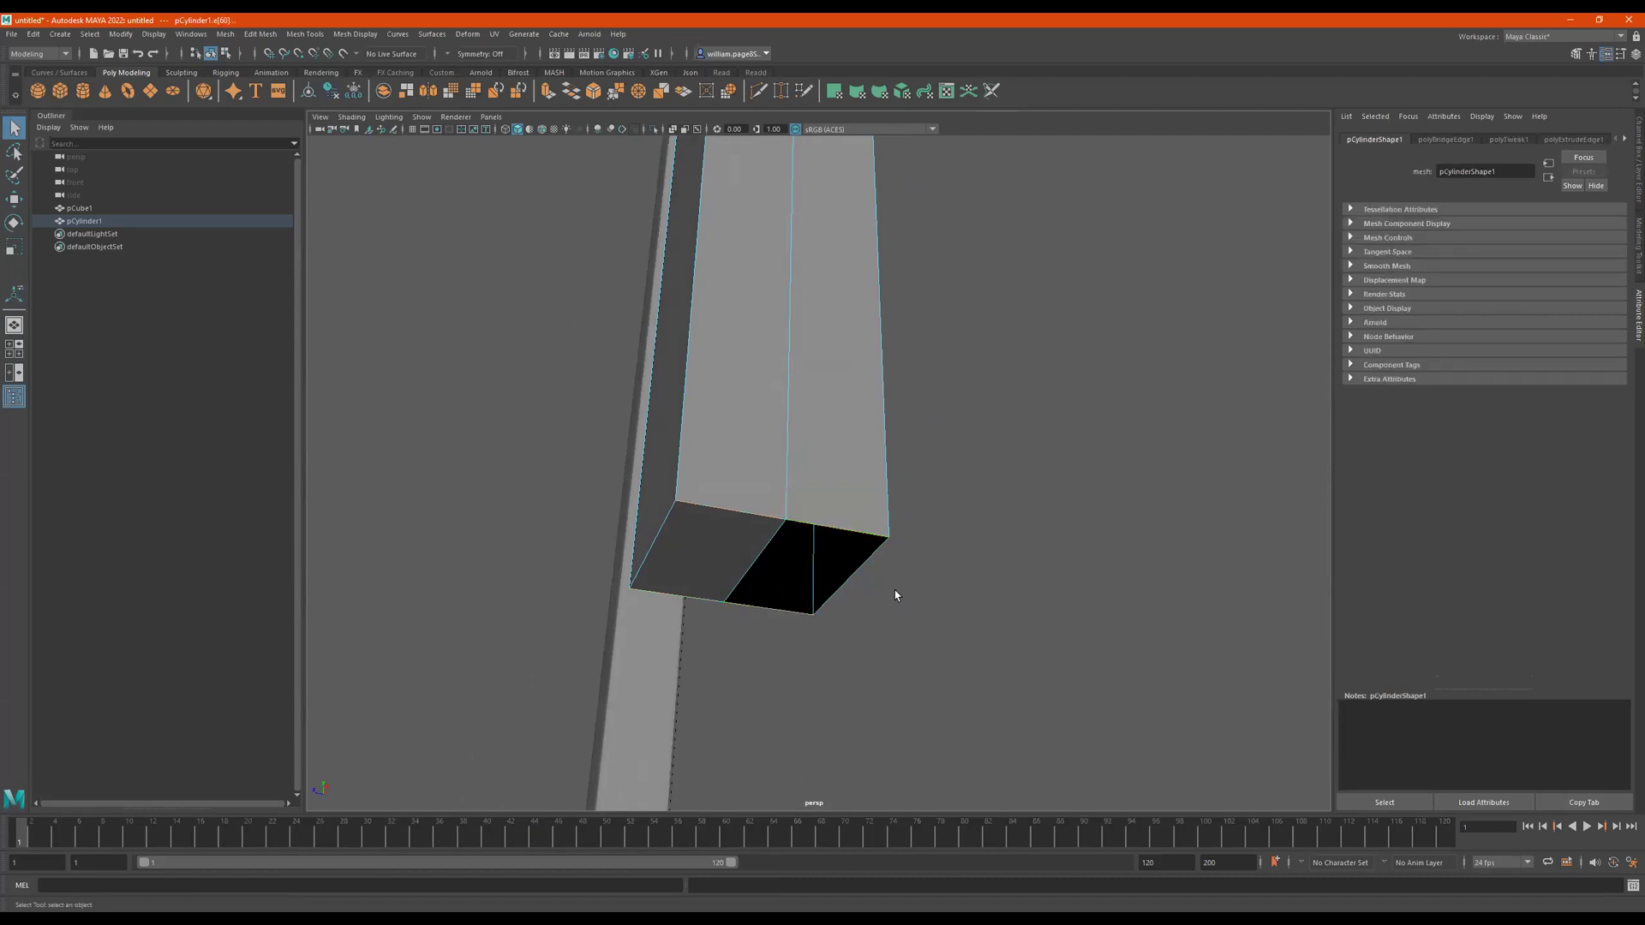
{"action": "right_click_drag", "start_coordinate": [896, 595], "coordinate": [870, 735], "text": "shift"}
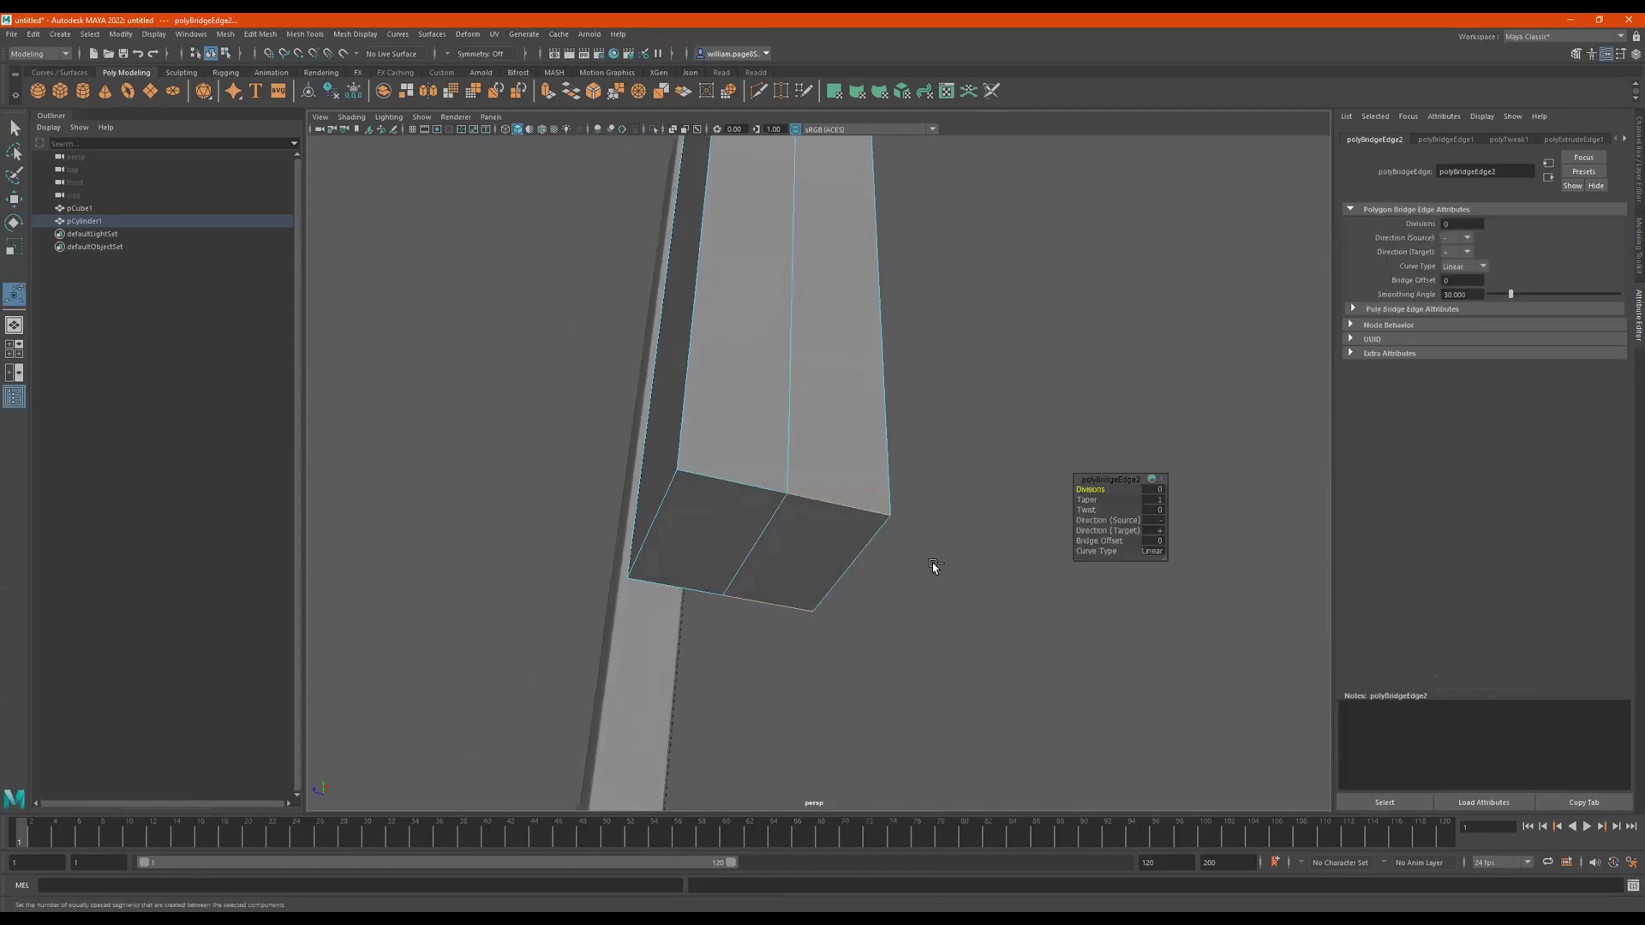
Step: Undo both bridges on the underside
{"action": "key", "text": "ctrl+z"}
{"action": "left_click_drag", "start_coordinate": [924, 571], "coordinate": [911, 559], "text": "alt"}
{"action": "key", "text": "ctrl+z"}
{"action": "key", "text": "ctrl+z"}
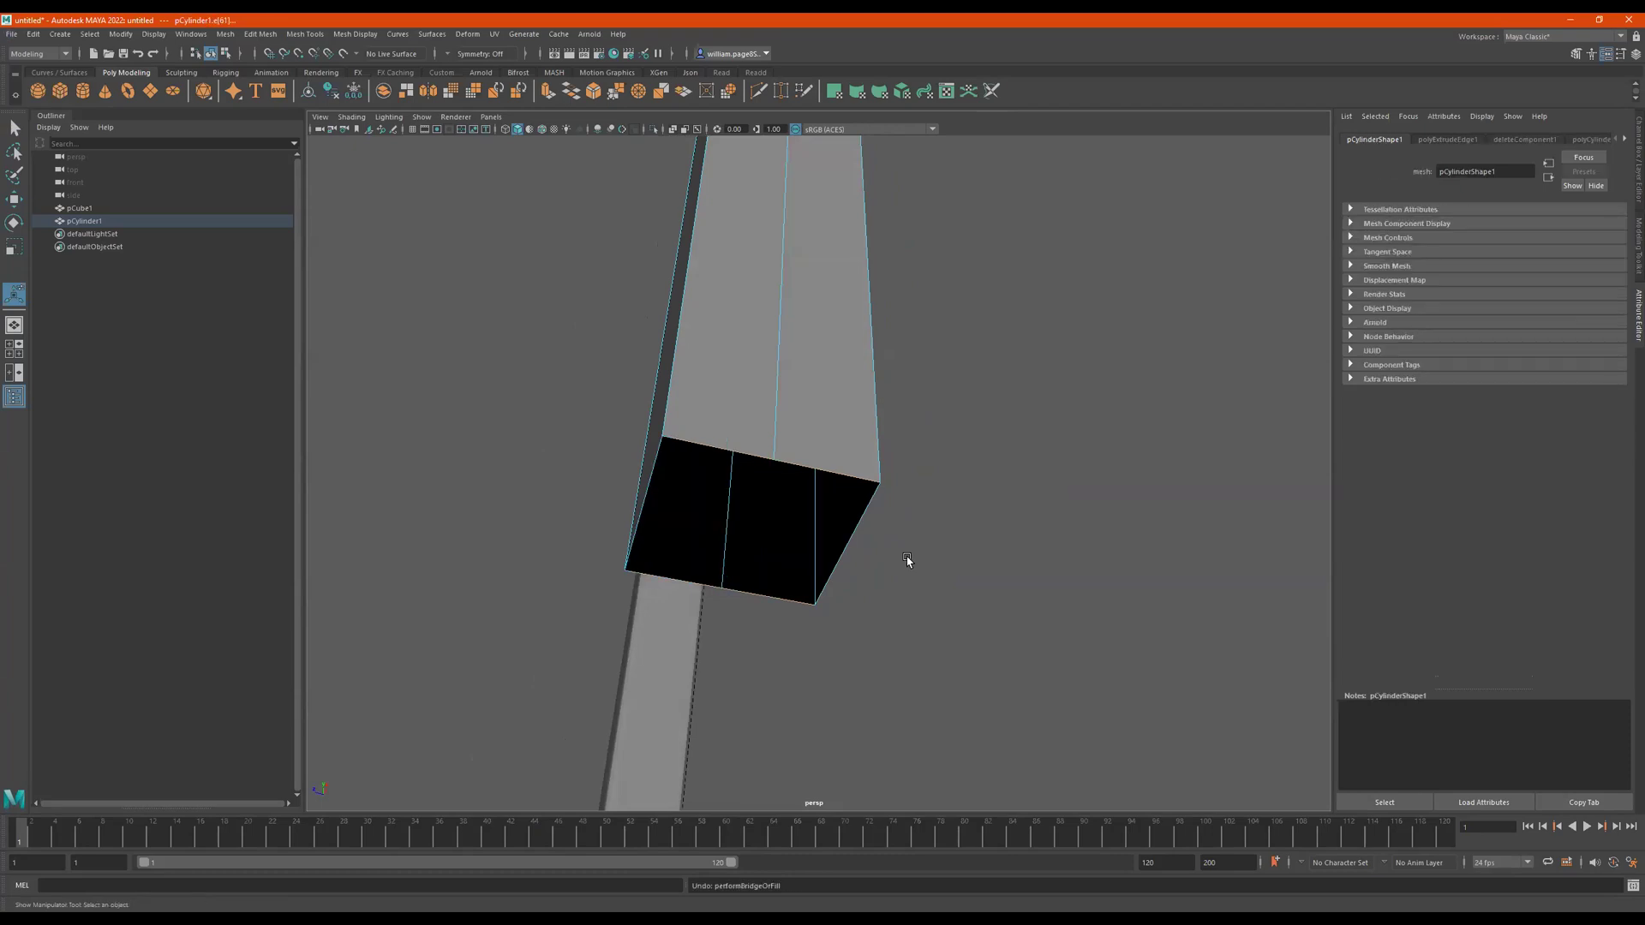
Step: Bridge the opposite edges of the underside half nearest the post with a single face
{"action": "middle_click_drag", "start_coordinate": [906, 556], "coordinate": [960, 583], "text": "alt"}
{"action": "left_click", "coordinate": [765, 477]}
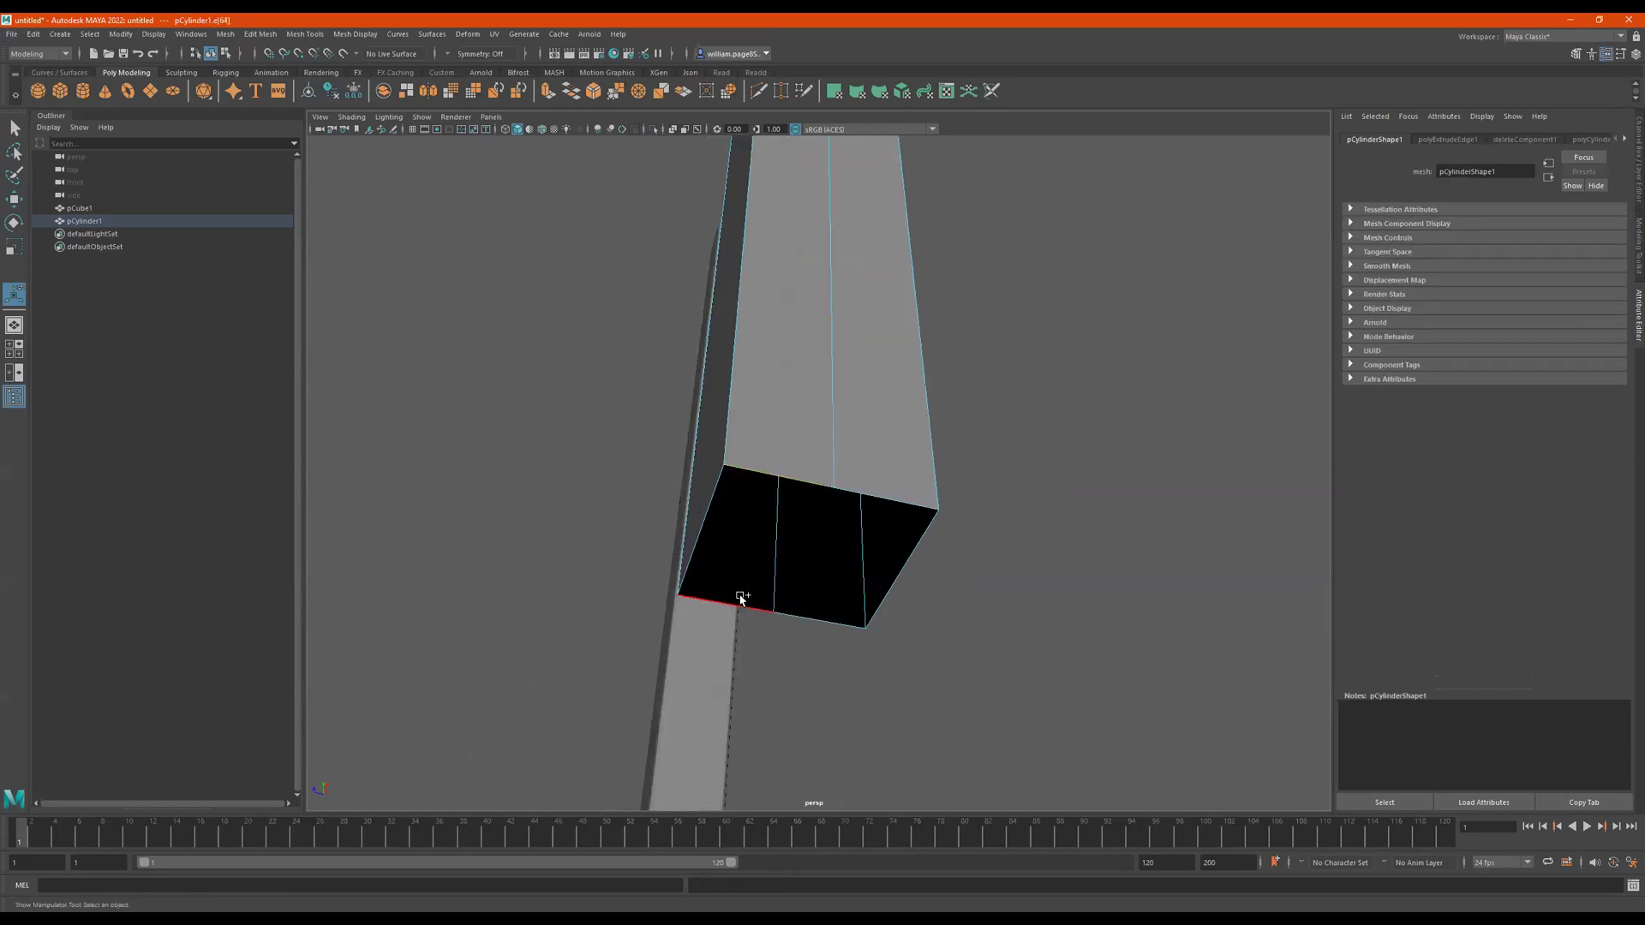
{"action": "left_click", "coordinate": [738, 598], "text": "shift"}
{"action": "right_click_drag", "start_coordinate": [950, 593], "coordinate": [944, 736], "text": "shift"}
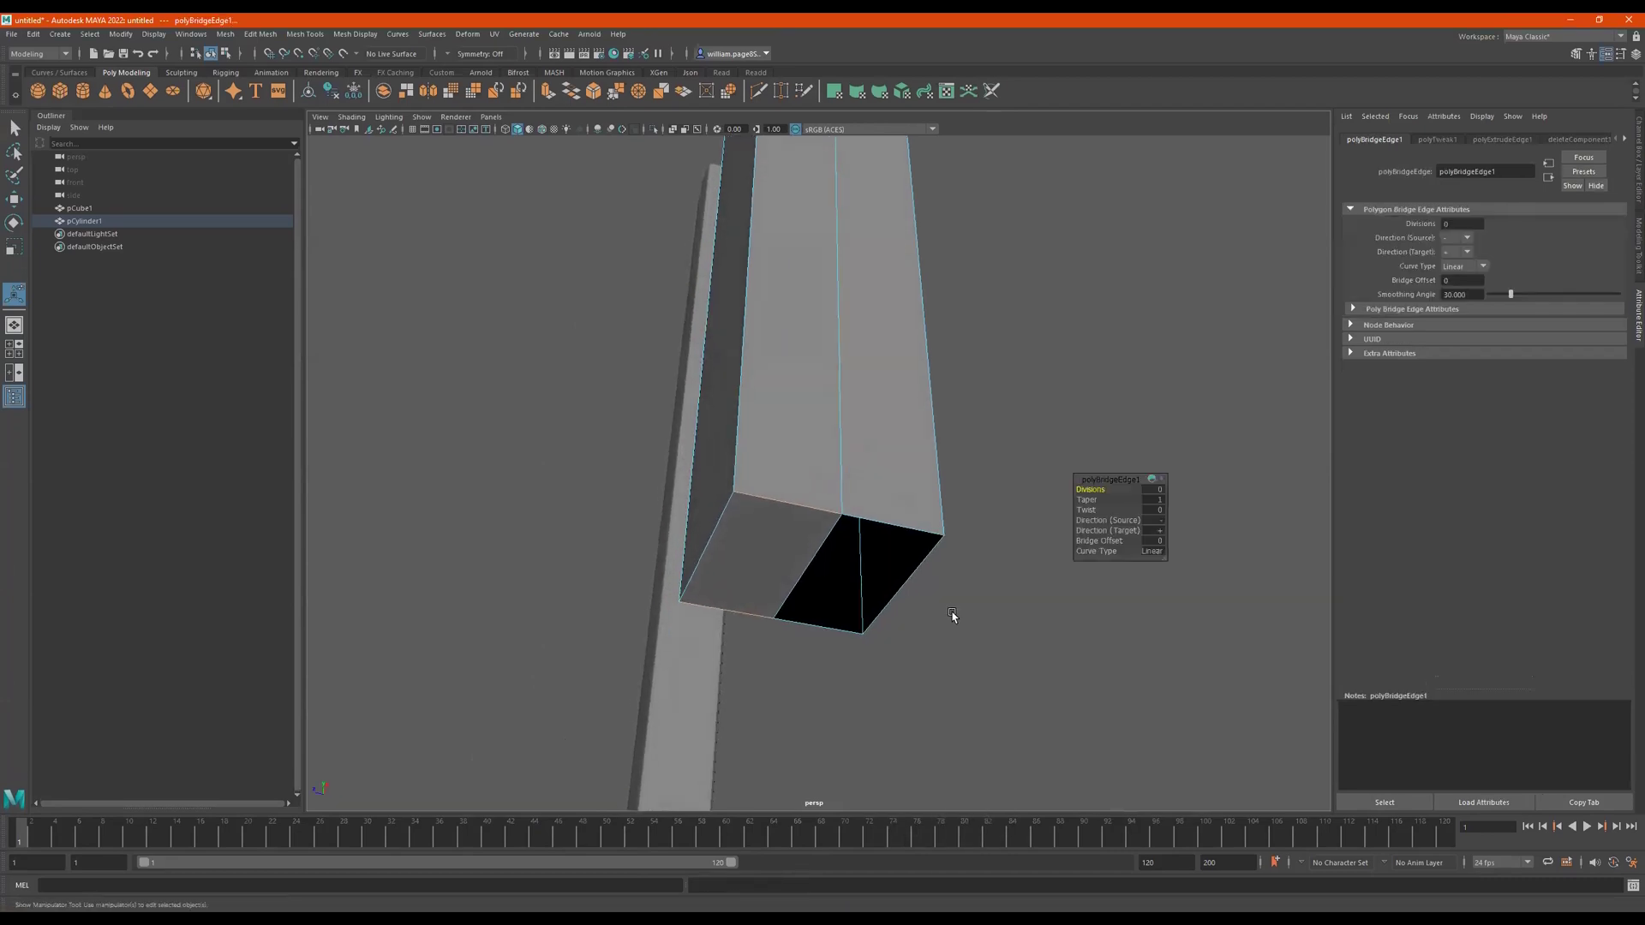
Step: Repeat the bridge on the remaining two opposite edges to close the rest of the underside
{"action": "key", "text": "q"}
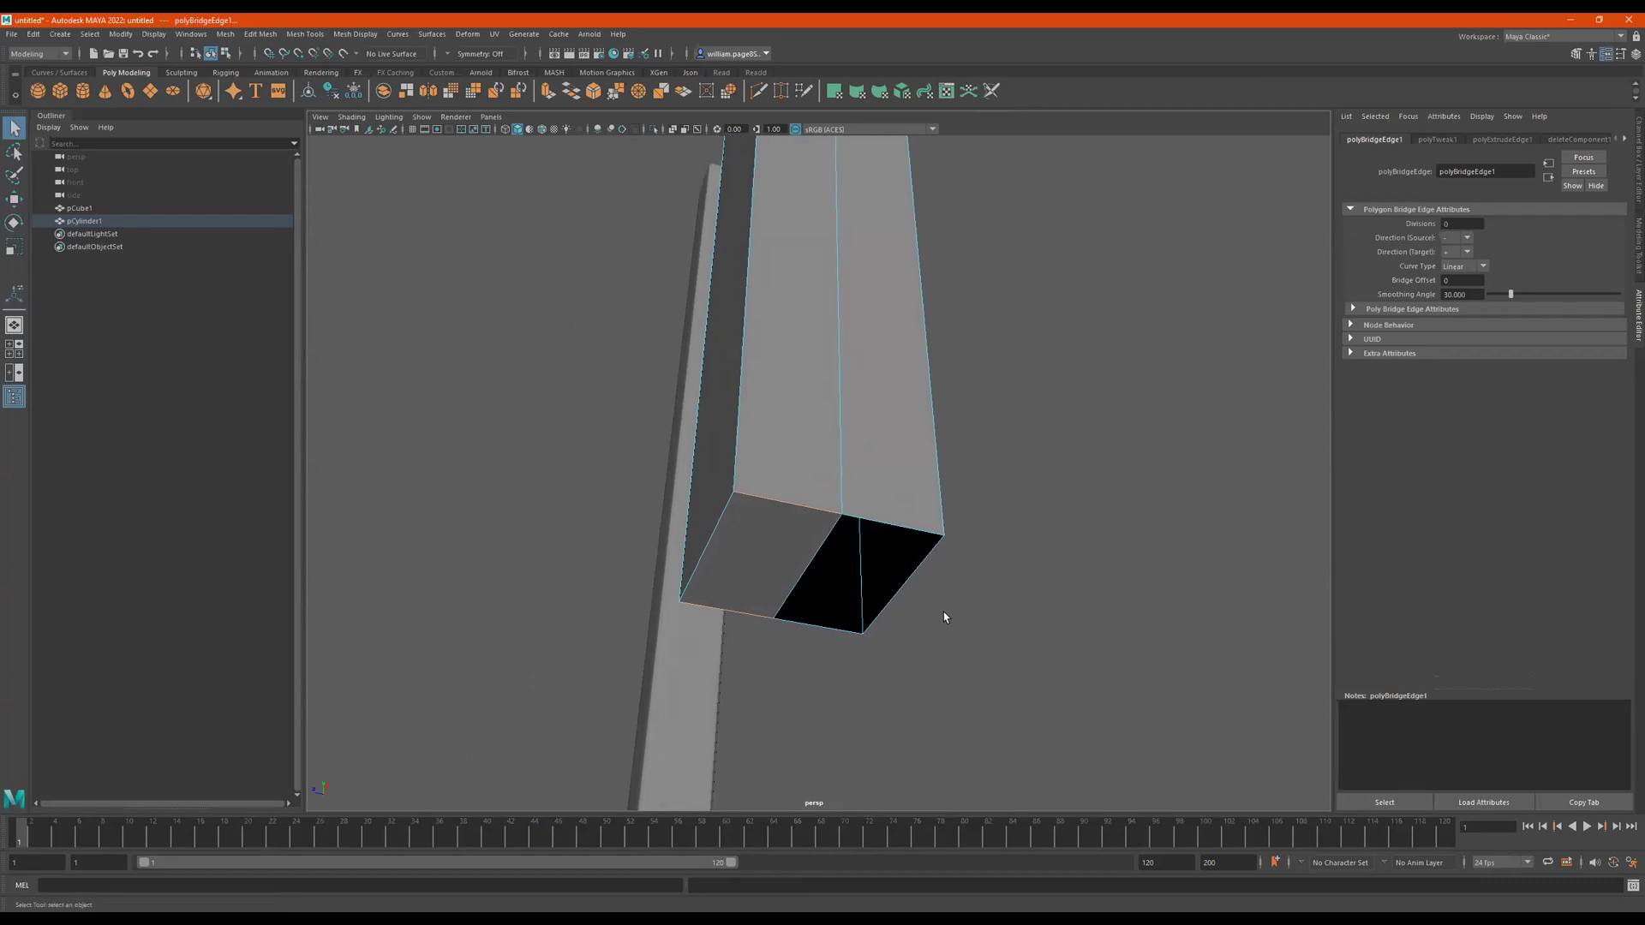
{"action": "left_click", "coordinate": [891, 529]}
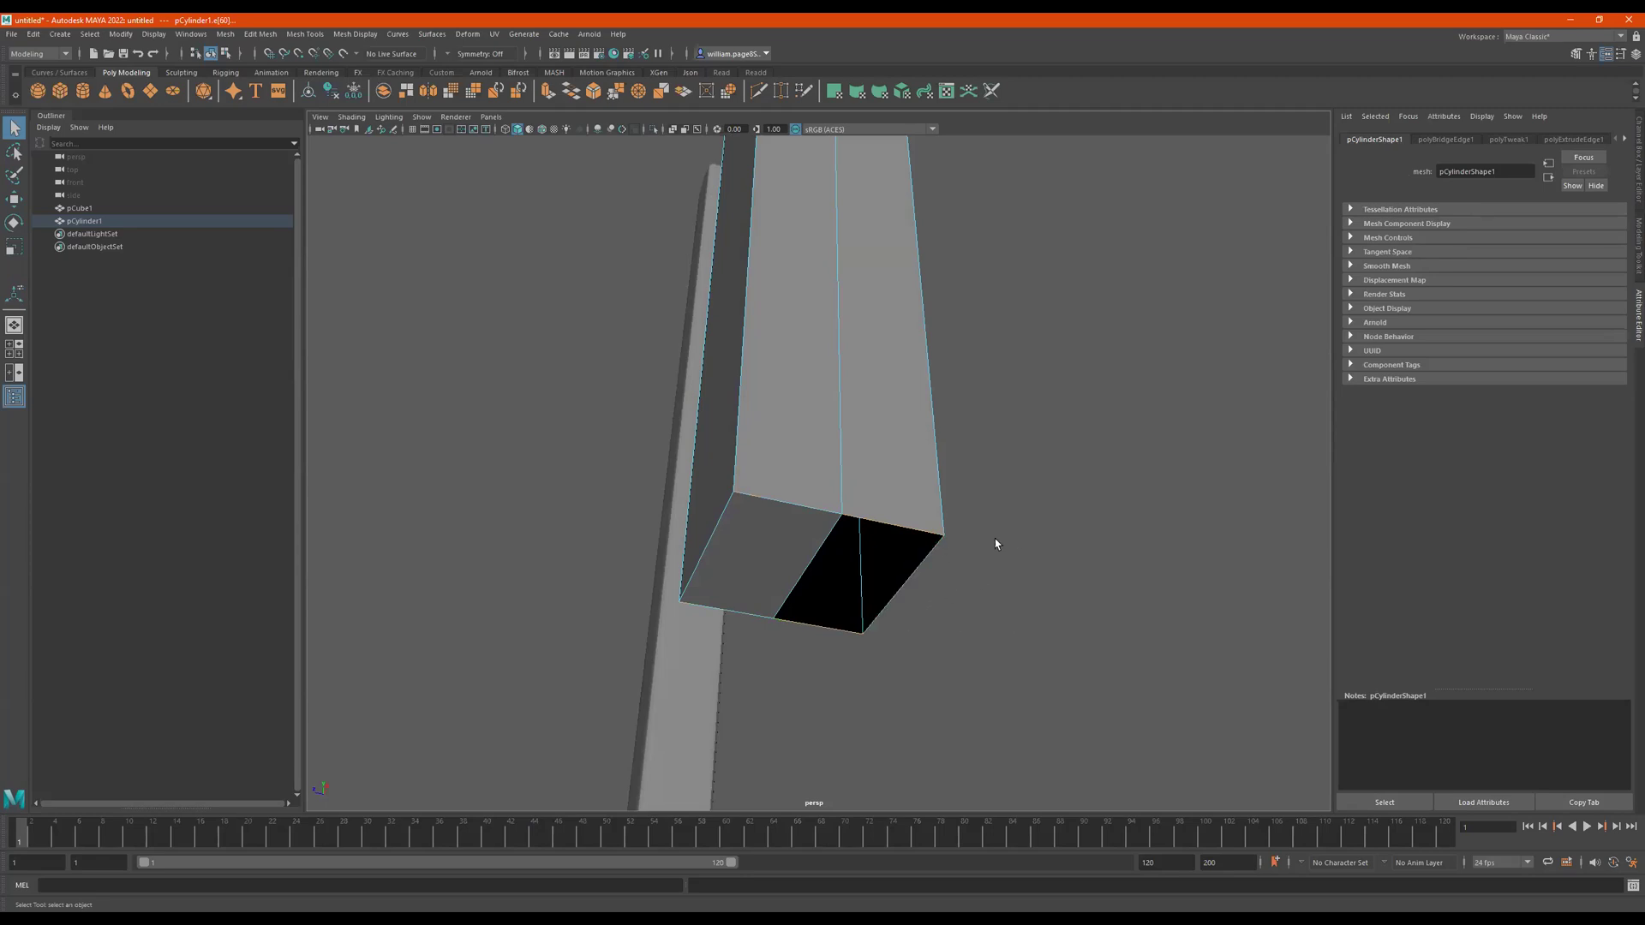
{"action": "left_click", "coordinate": [946, 555], "text": "shift"}
{"action": "key", "text": "g"}
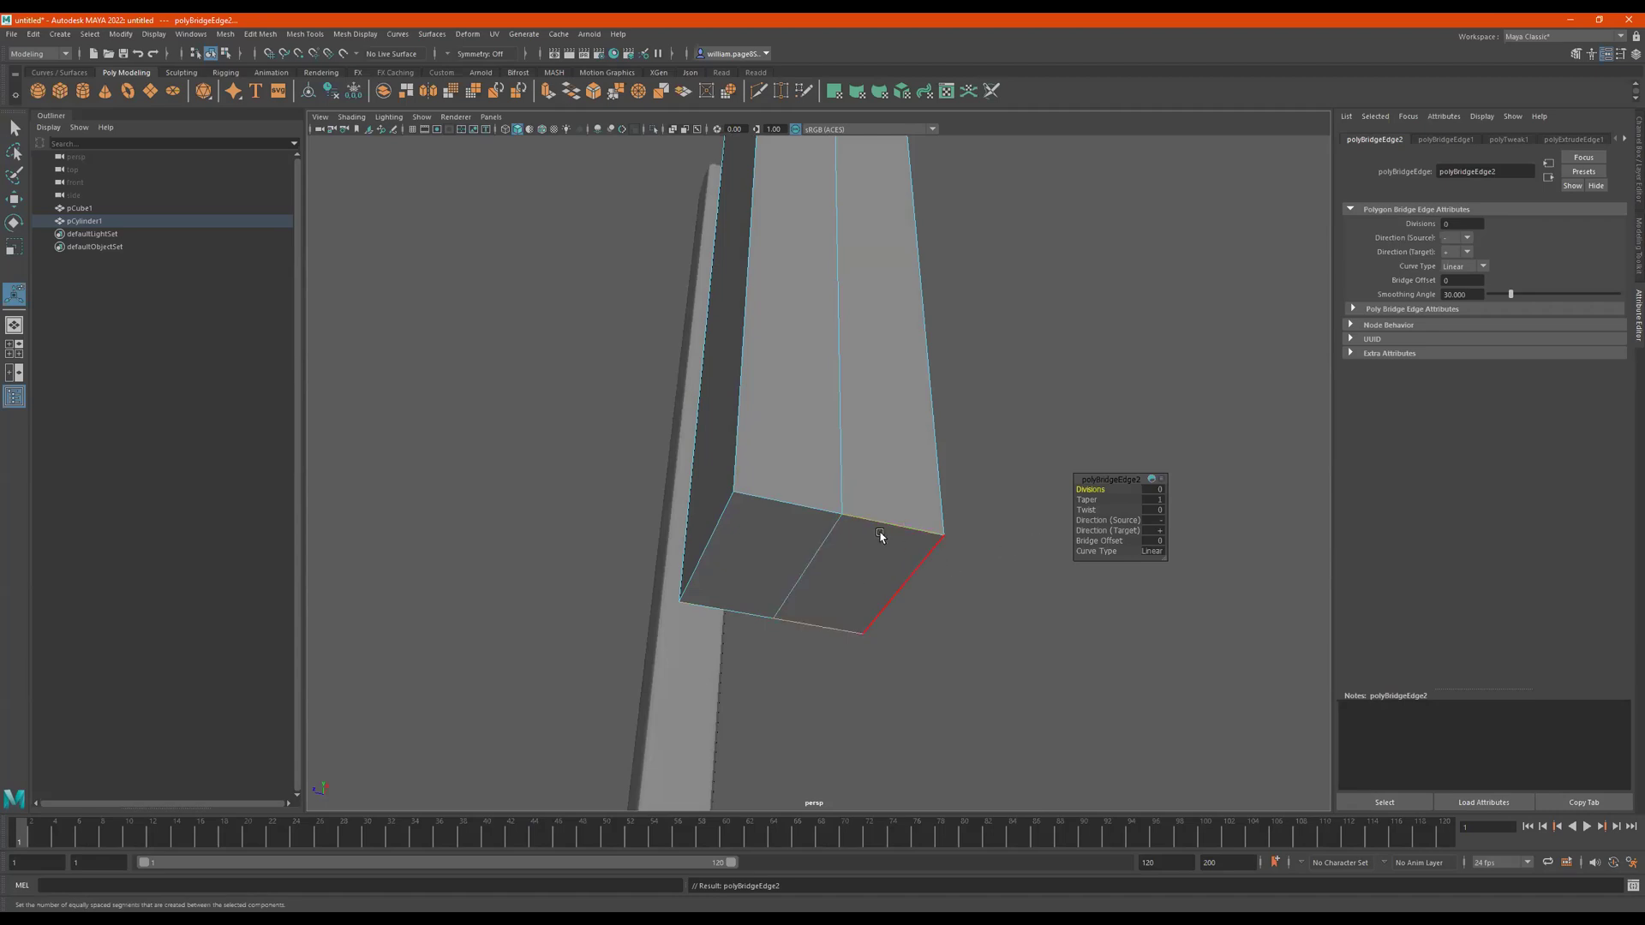
{"action": "left_click_drag", "start_coordinate": [994, 507], "coordinate": [716, 480], "text": "alt"}
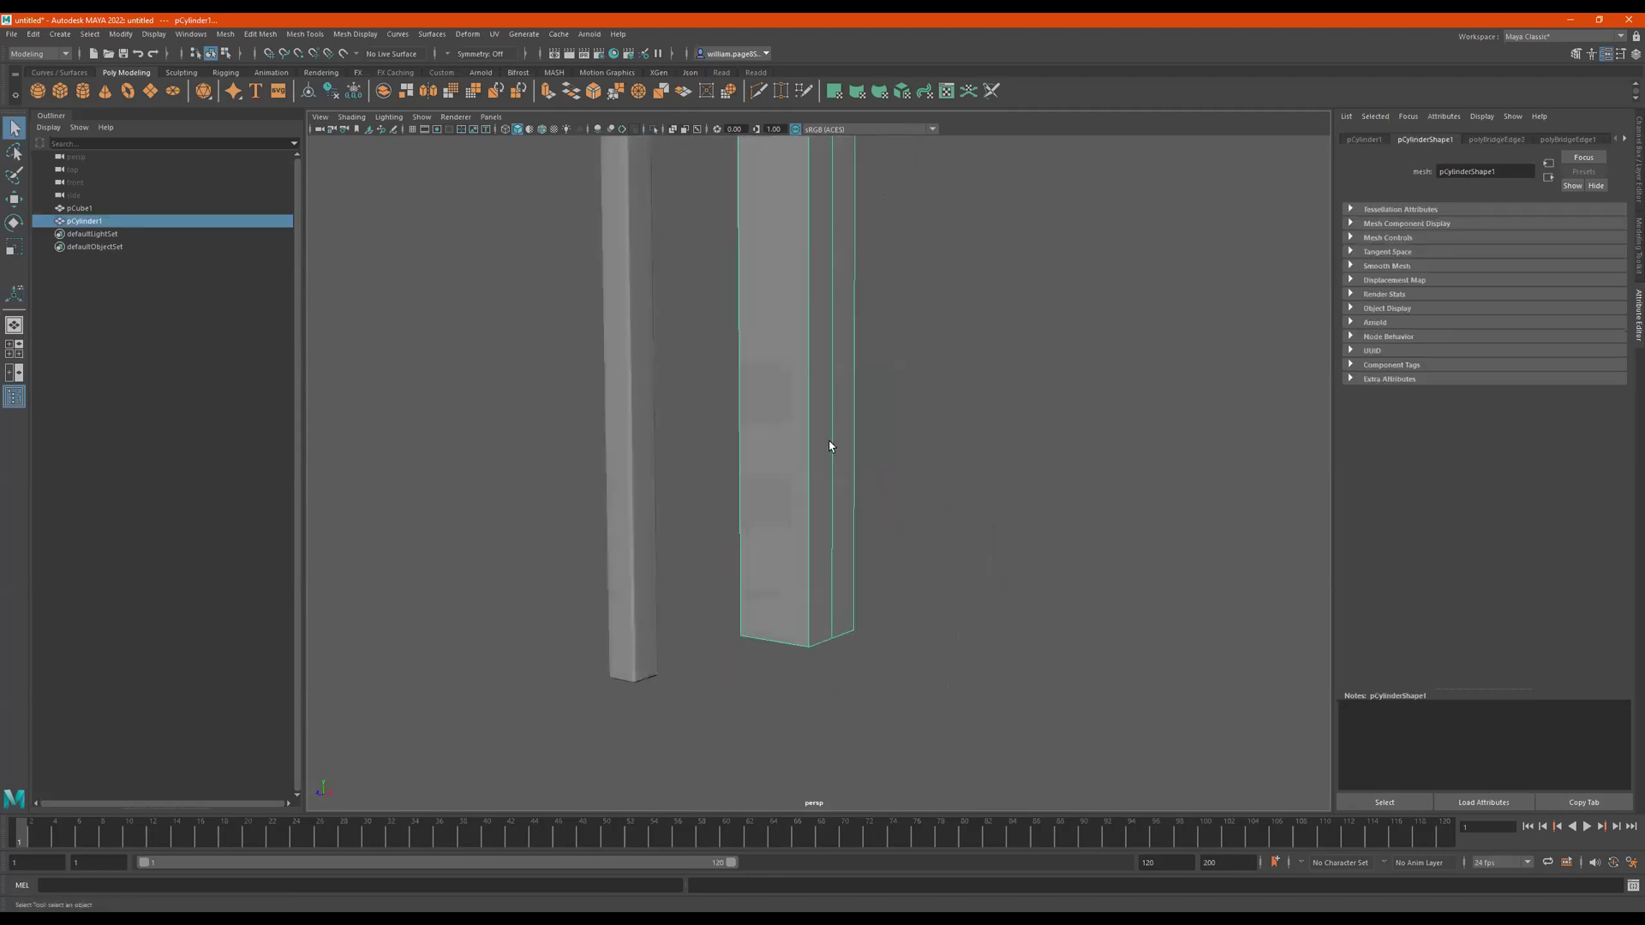
{"action": "left_click_drag", "start_coordinate": [830, 445], "coordinate": [840, 507], "text": "alt"}
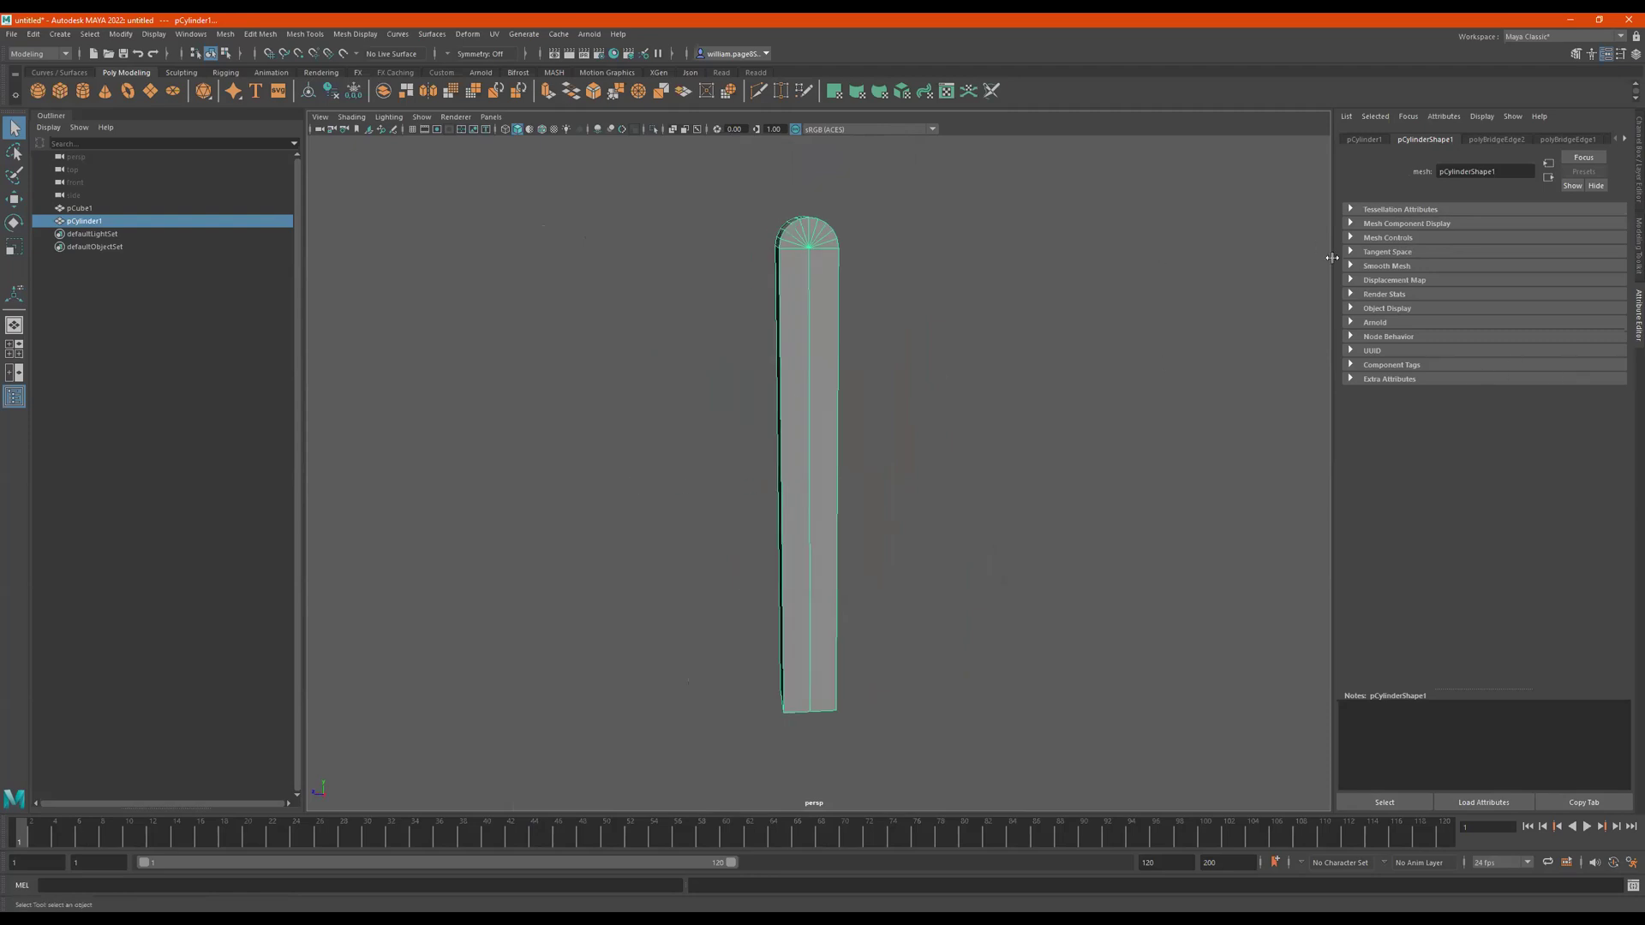
{"action": "left_click_drag", "start_coordinate": [921, 358], "coordinate": [981, 357], "text": "alt"}
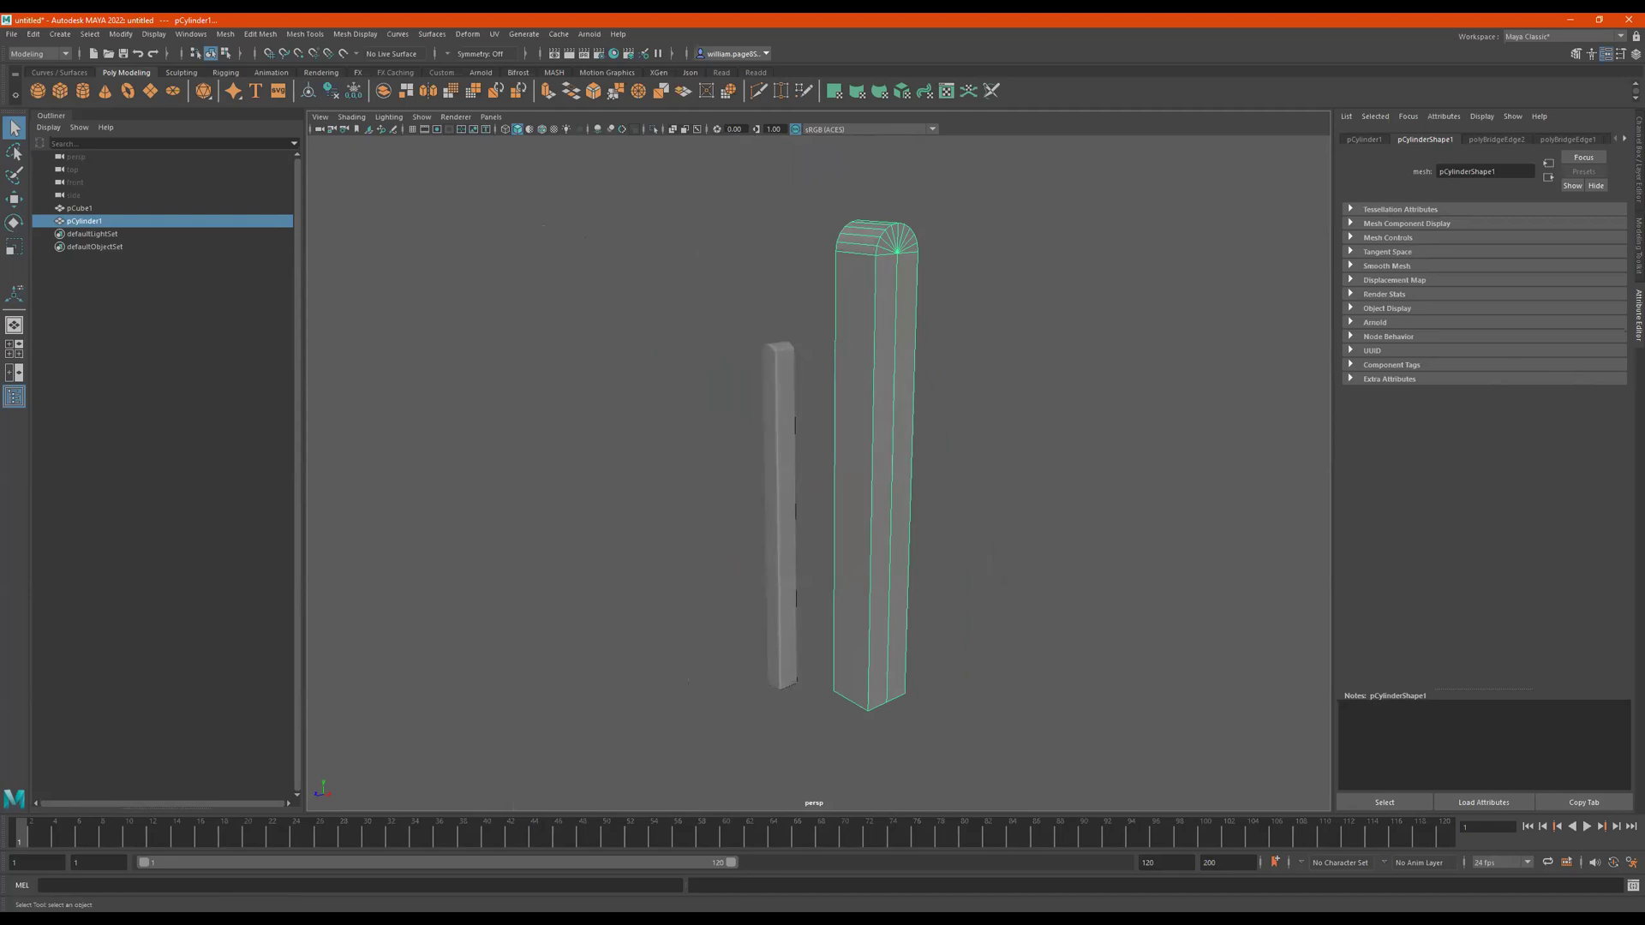